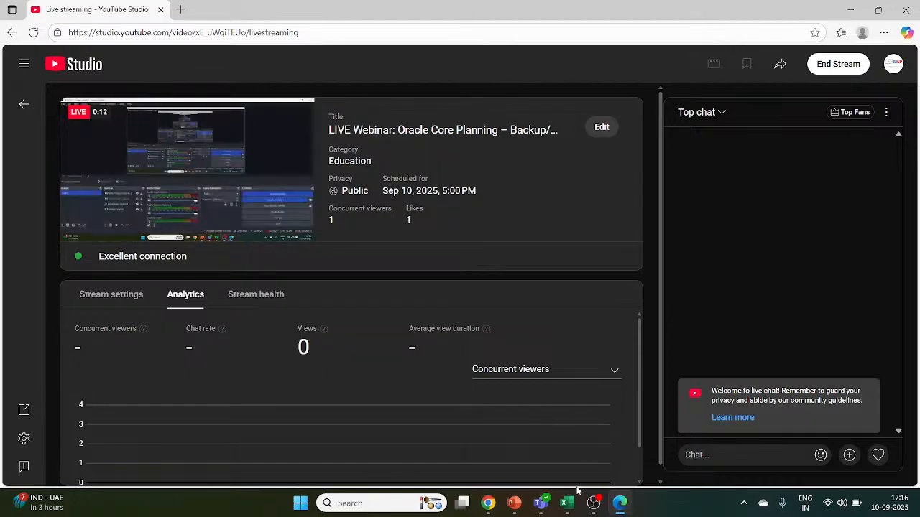
Switch to PowerPoint to show the title slide of the member formula and report creation presentation
mouse_move(557, 507)
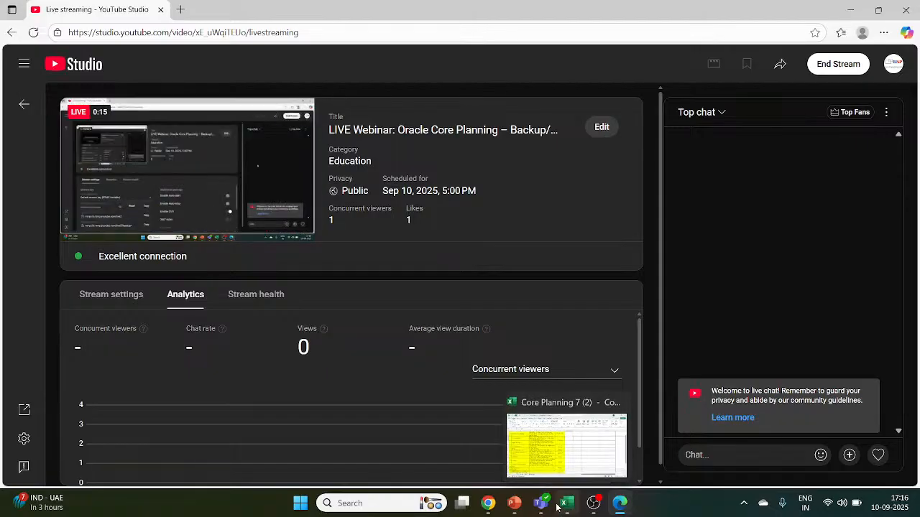
left_click(514, 504)
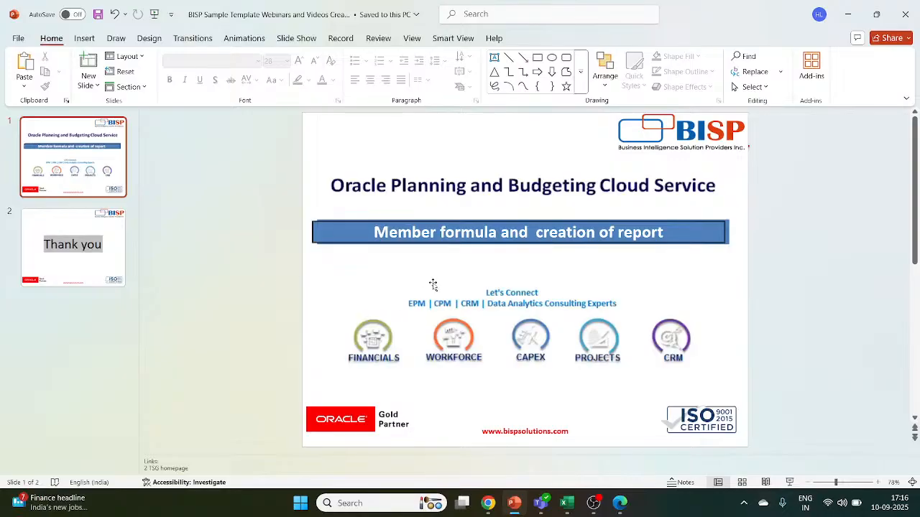
Switch to Chrome, reload the Oracle EPM Planning page and open the Reports area
mouse_move(512, 502)
mouse_move(595, 505)
mouse_move(542, 508)
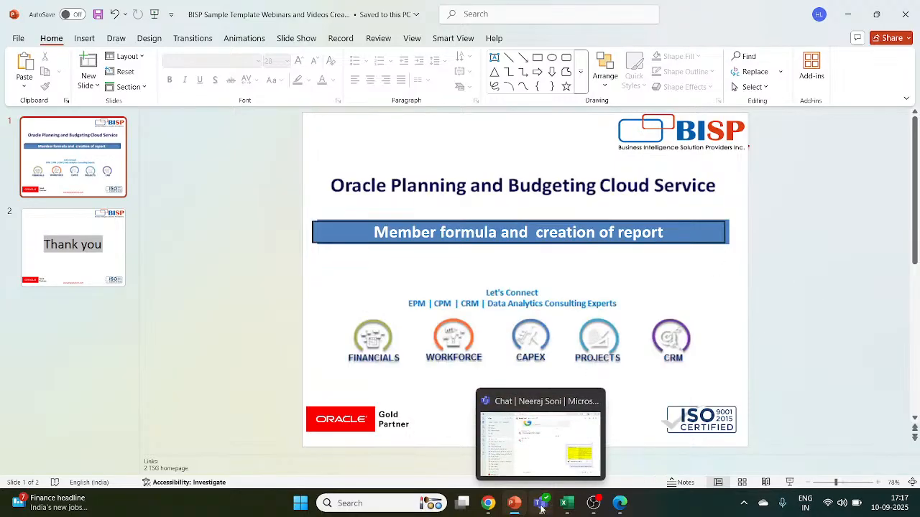
left_click(488, 504)
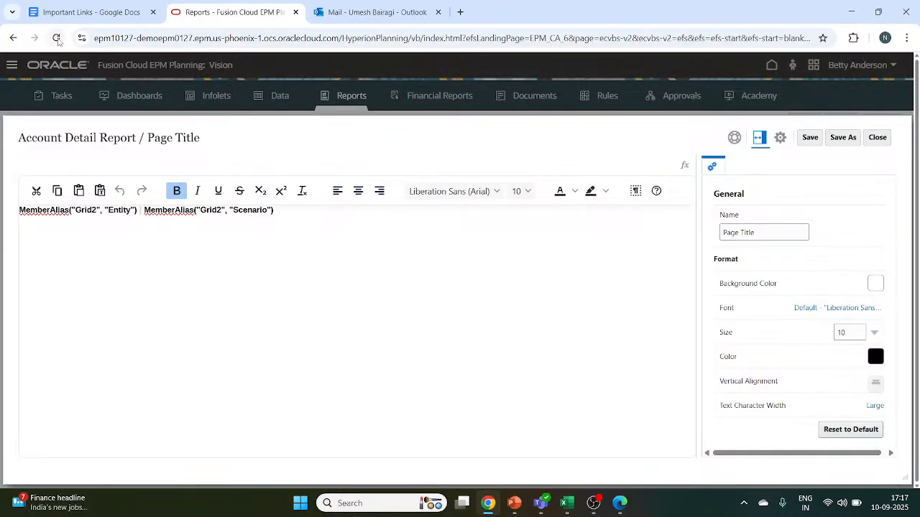
left_click(57, 38)
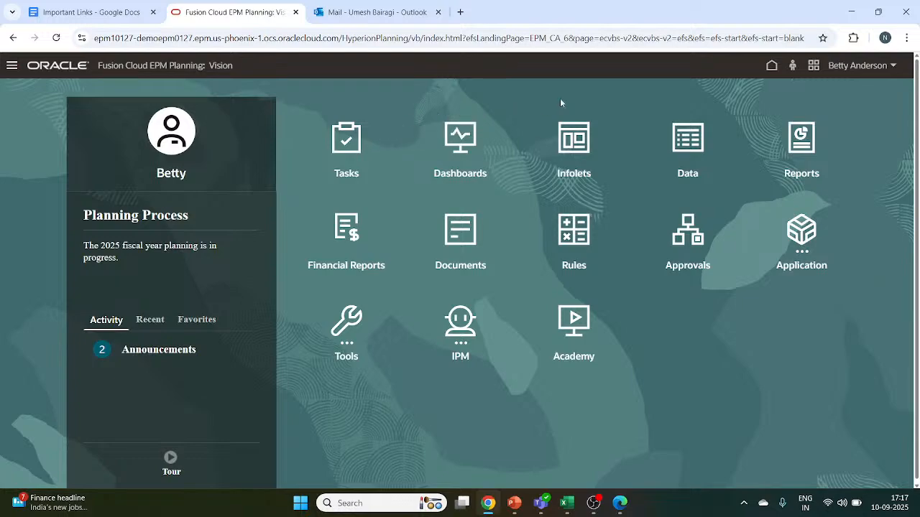
left_click(800, 144)
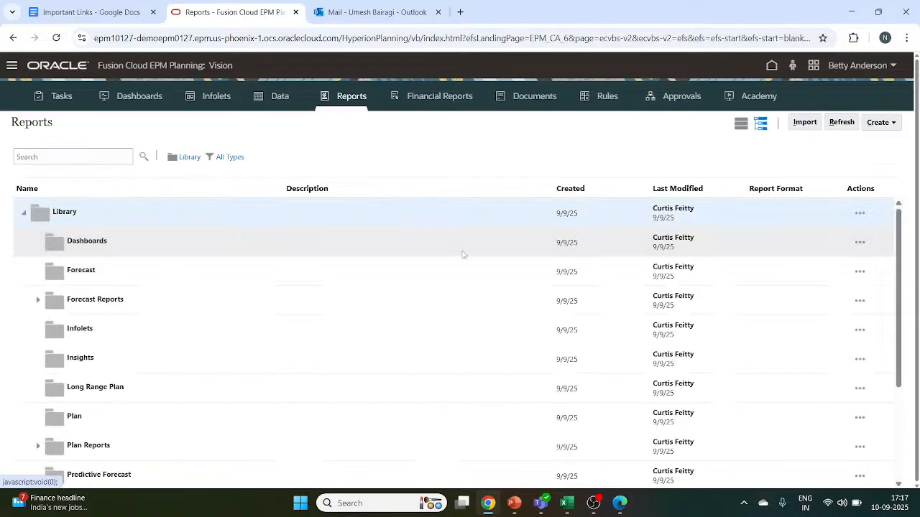
Look through the folders and reports in the report Library, from Dashboards down to Variance Explanations
scroll(412, 292, "down", 1)
scroll(412, 292, "up", 1)
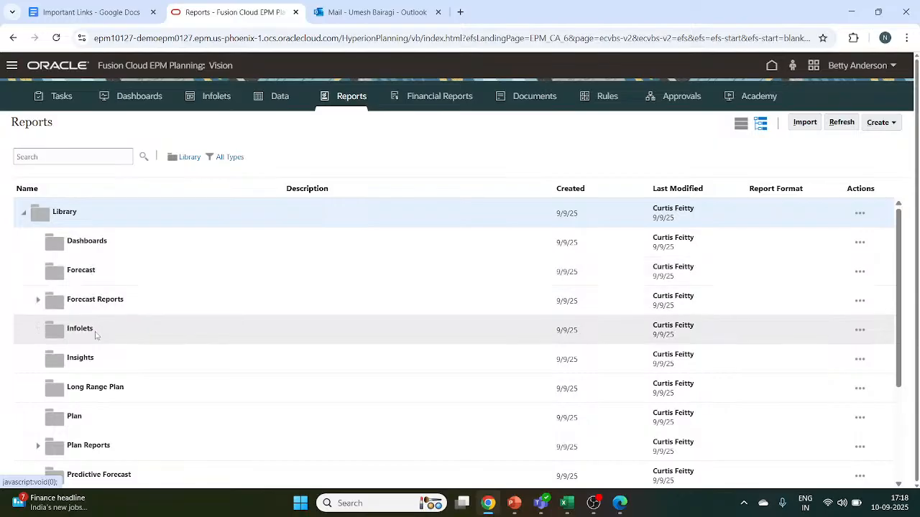
scroll(93, 356, "down", 1)
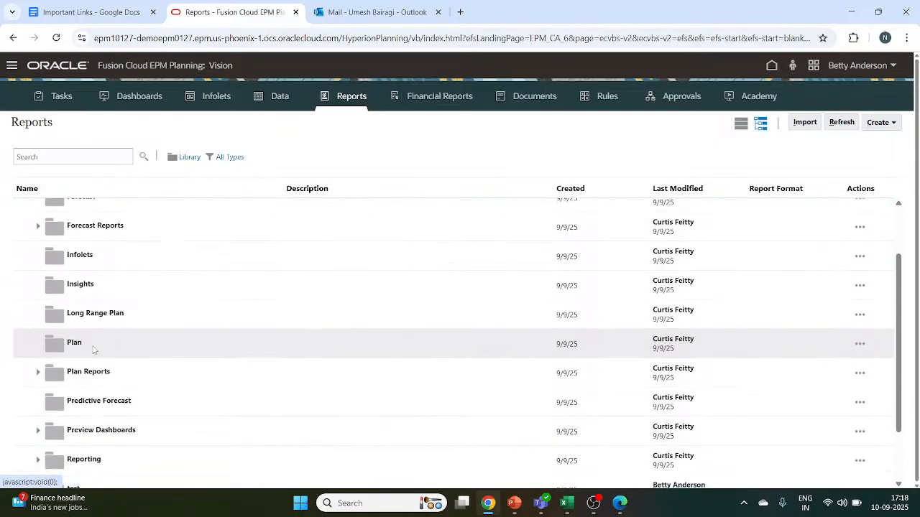
scroll(95, 338, "up", 2)
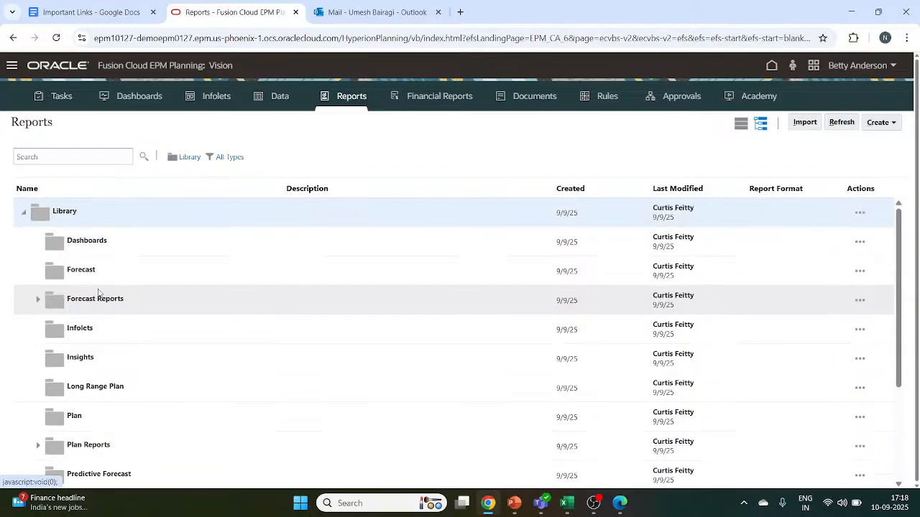
scroll(98, 291, "down", 1)
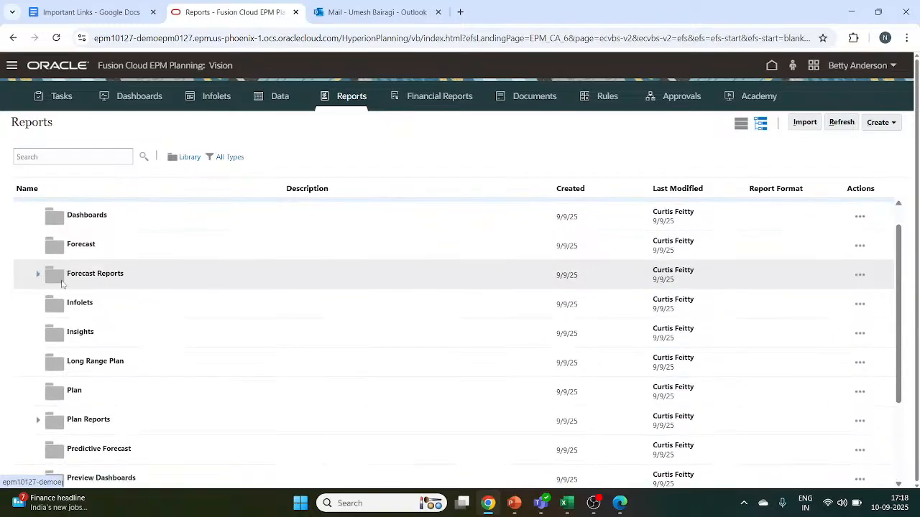
scroll(123, 361, "down", 2)
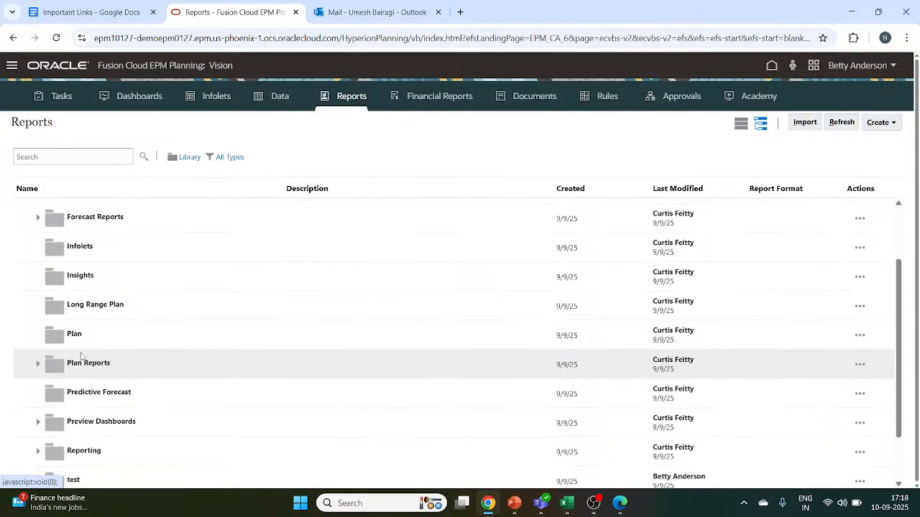
scroll(103, 388, "down", 2)
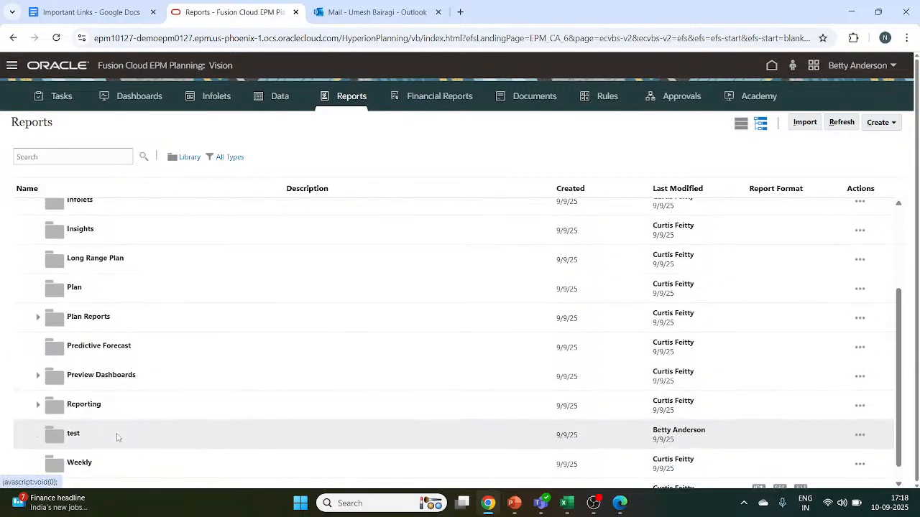
scroll(119, 416, "down", 1)
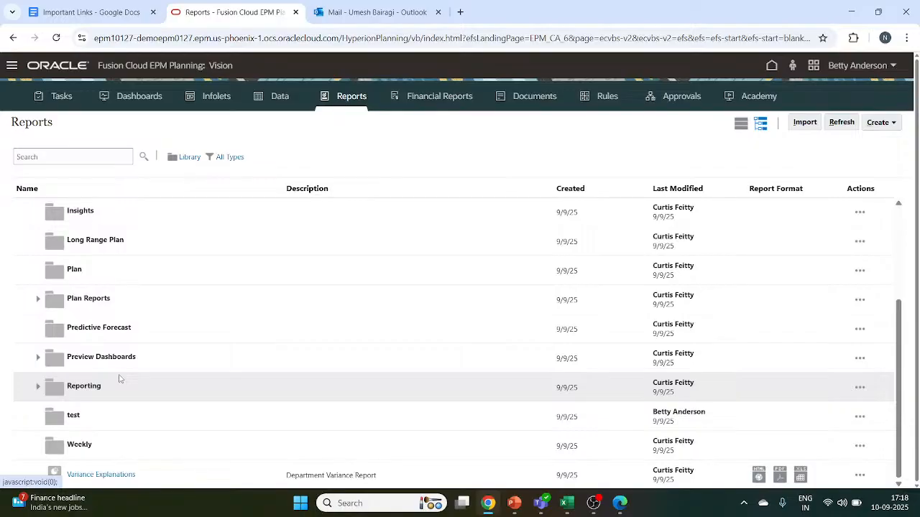
scroll(119, 379, "up", 5)
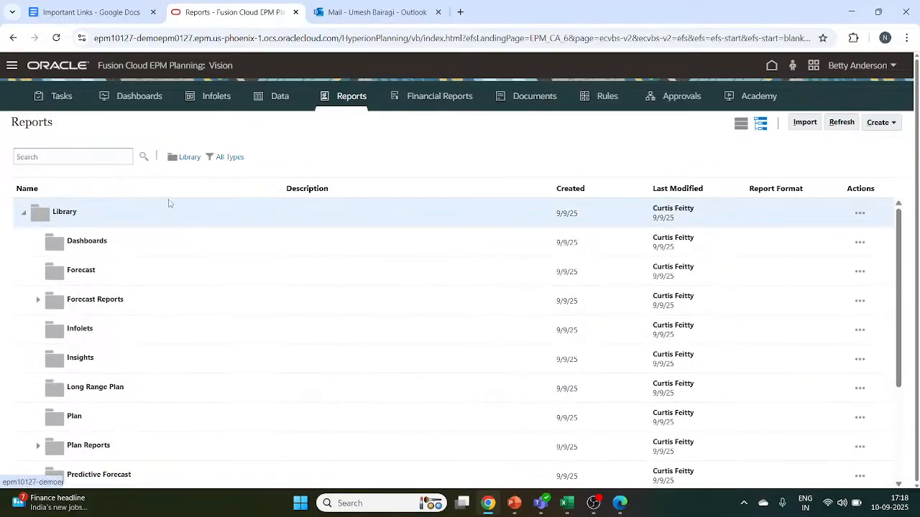
Expand the Plan Reports folder and open the Income Statement - Act vs Plan report
left_click(89, 300)
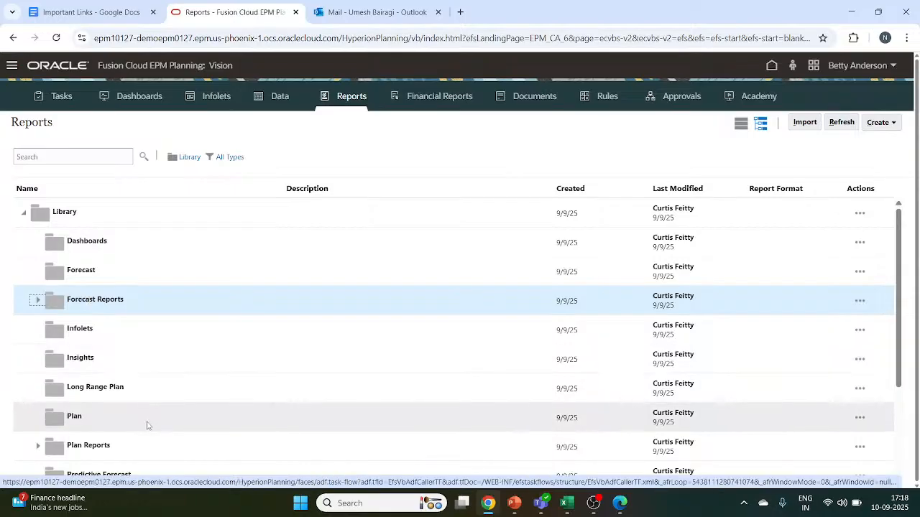
scroll(89, 425, "down", 1)
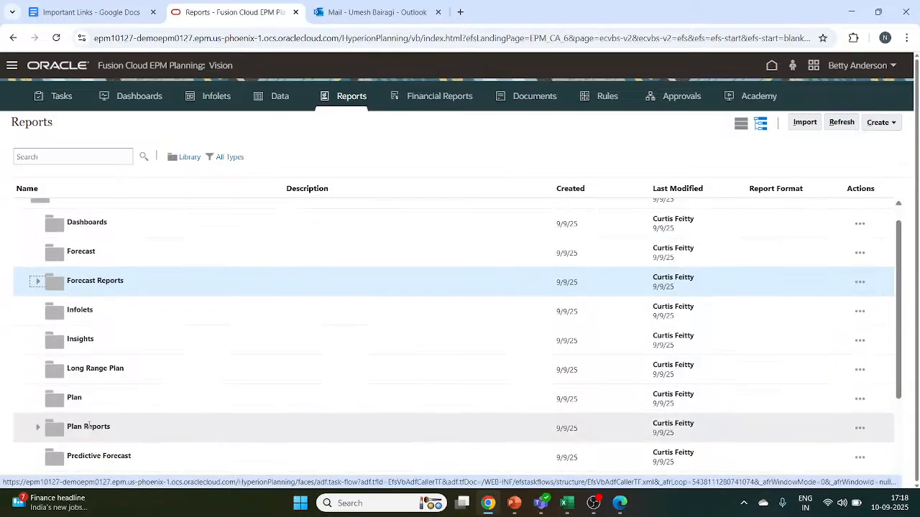
left_click(39, 428)
scroll(111, 434, "down", 3)
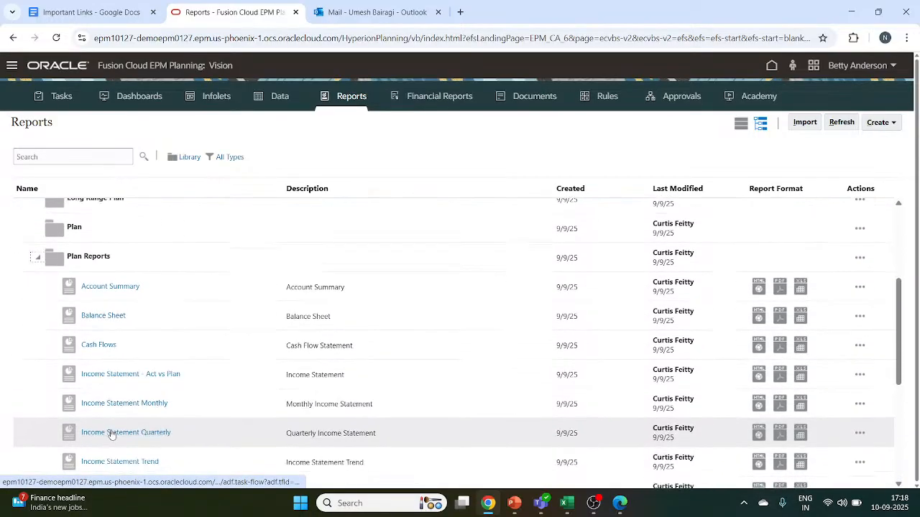
scroll(111, 434, "down", 3)
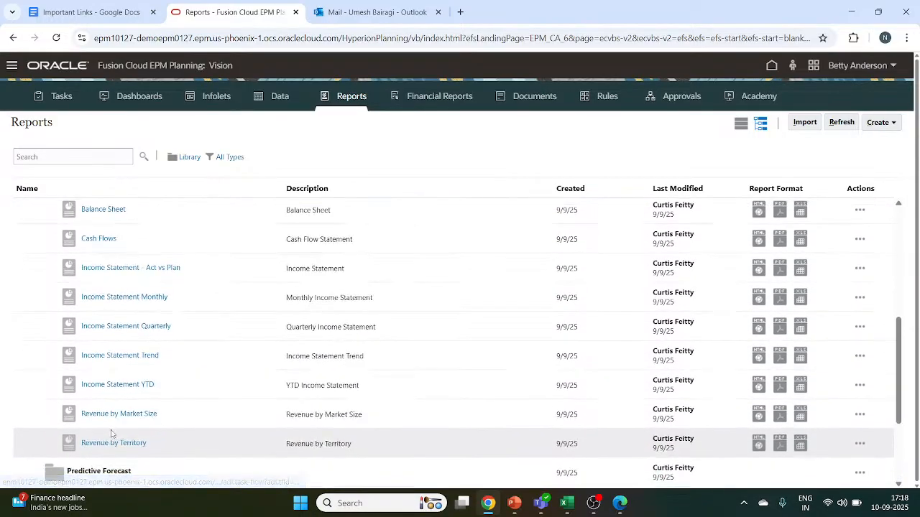
scroll(112, 434, "up", 1)
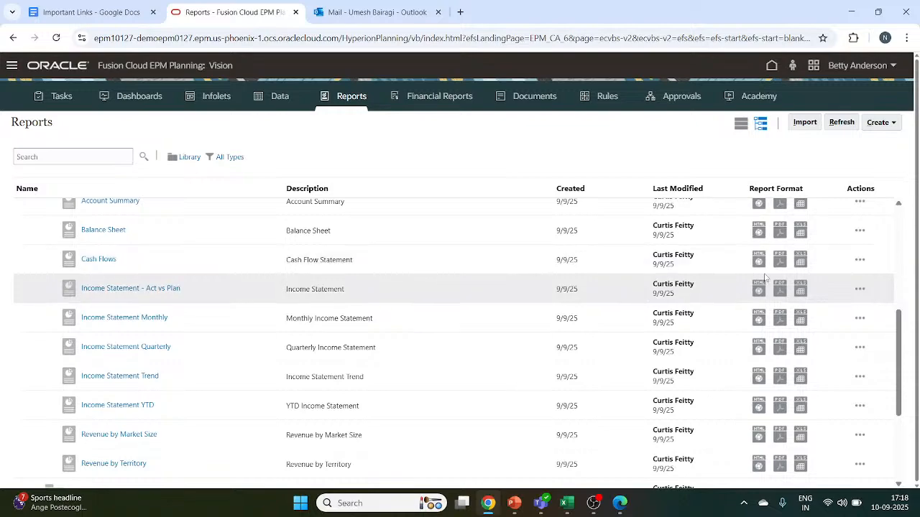
left_click(860, 289)
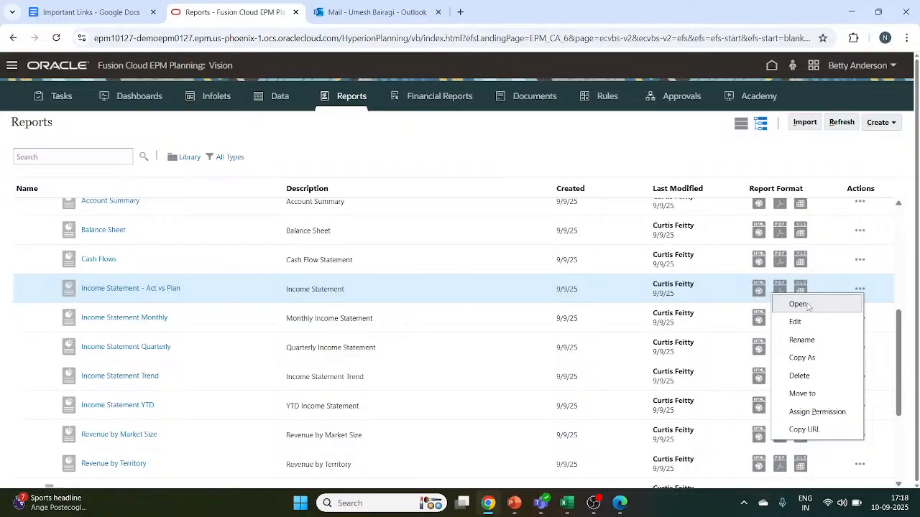
left_click(798, 305)
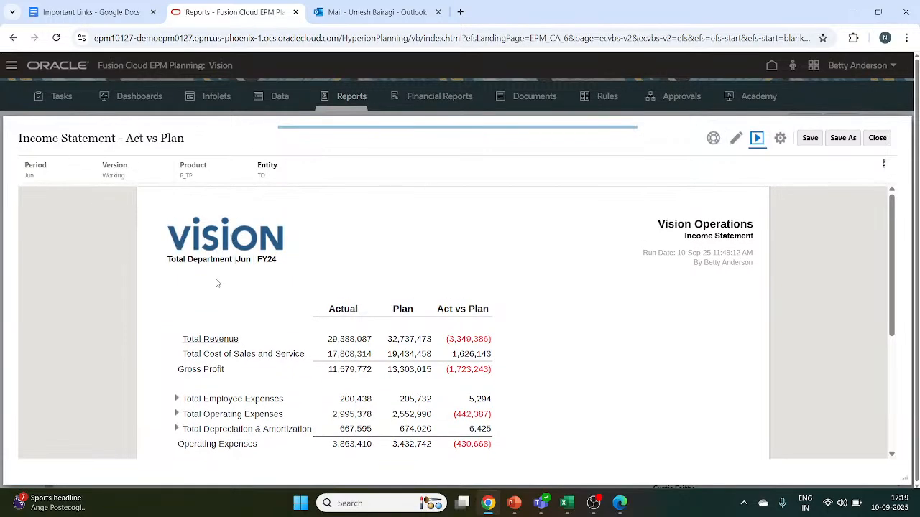
Examine the income statement's Actual, Plan and Act vs Plan columns from Total Revenue down to Net Income
scroll(280, 293, "down", 1)
scroll(280, 293, "up", 1)
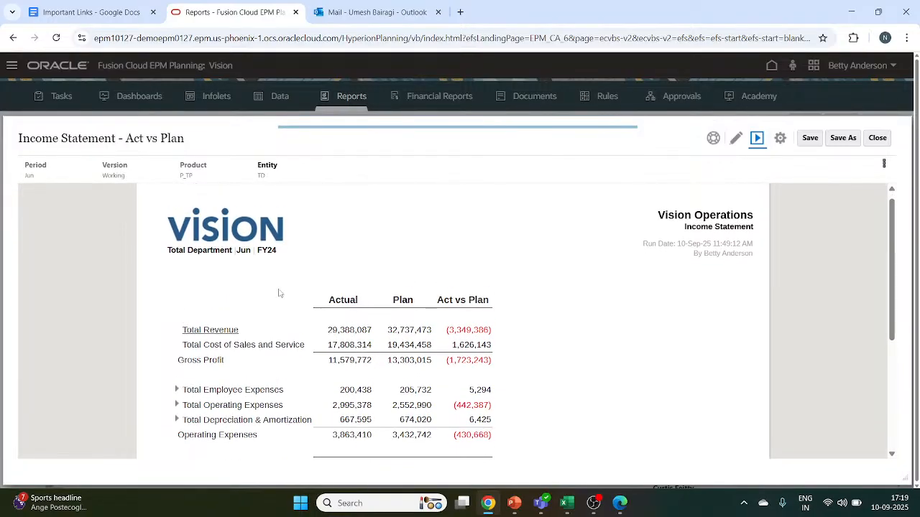
scroll(281, 293, "down", 1)
scroll(280, 293, "up", 1)
scroll(280, 293, "down", 1)
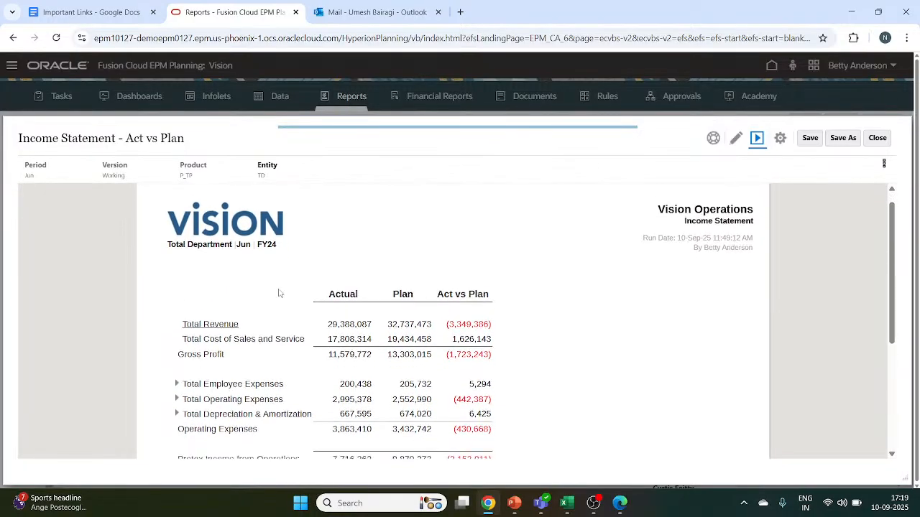
scroll(280, 293, "down", 1)
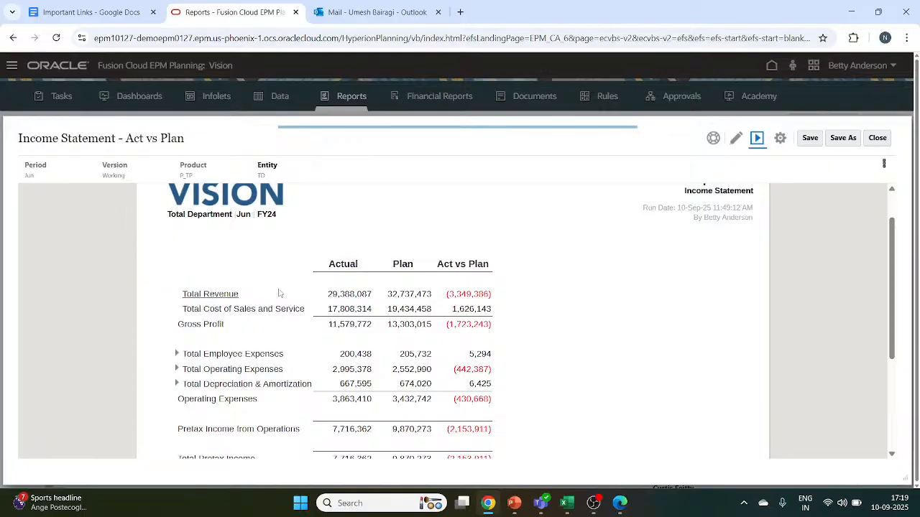
scroll(280, 293, "down", 1)
scroll(280, 294, "up", 1)
scroll(280, 293, "down", 1)
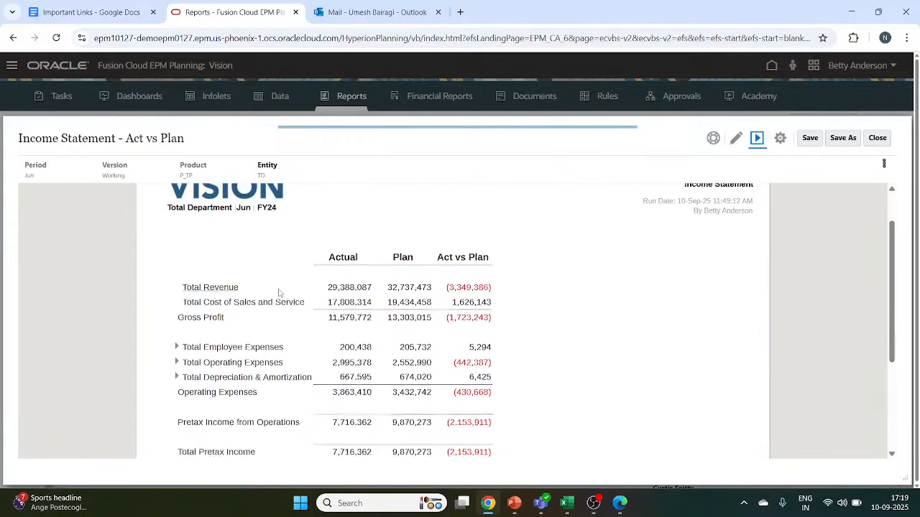
scroll(281, 294, "up", 1)
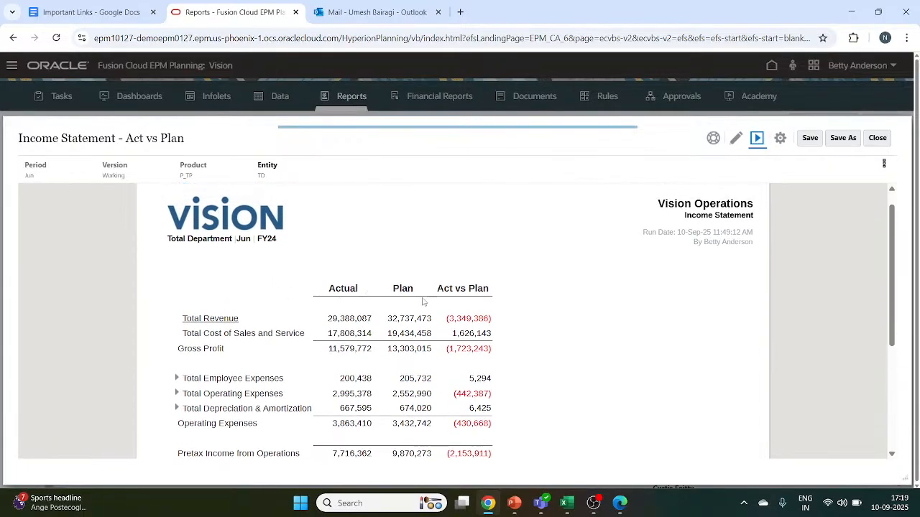
scroll(487, 269, "up", 1)
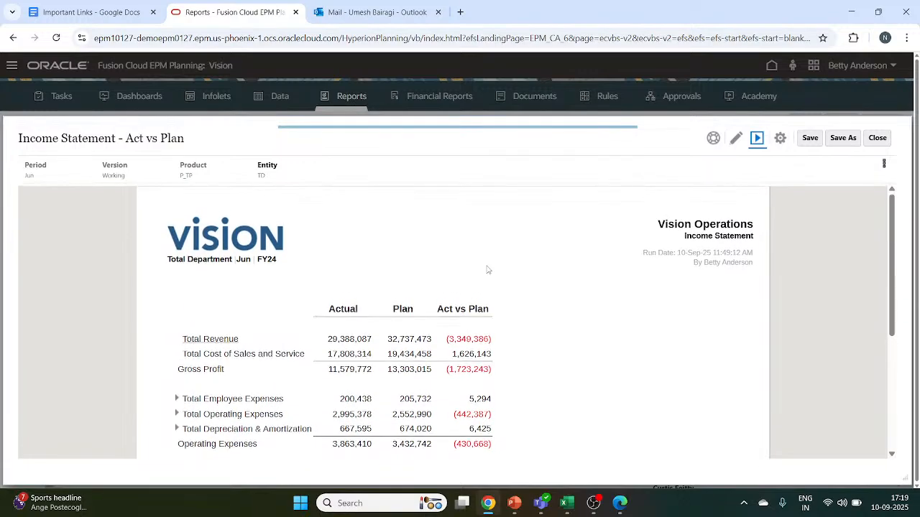
scroll(487, 270, "down", 1)
scroll(487, 270, "up", 1)
scroll(487, 270, "down", 1)
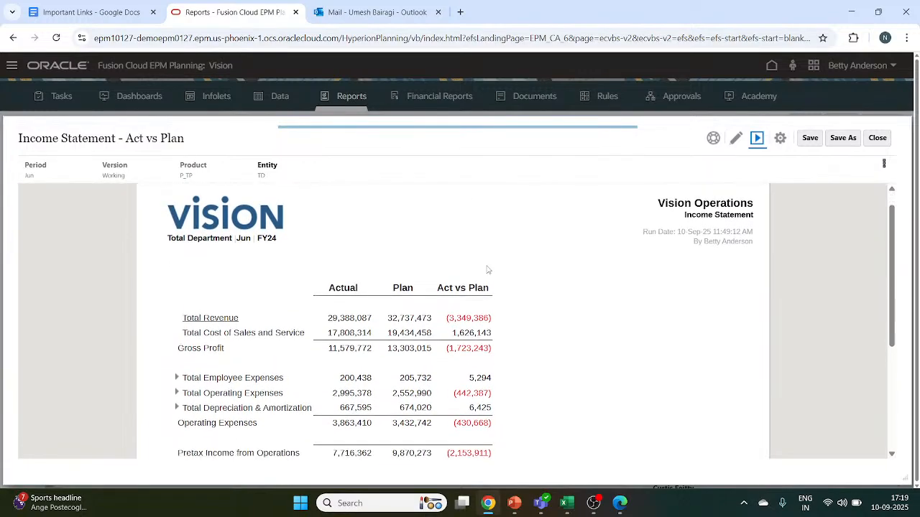
scroll(487, 269, "down", 1)
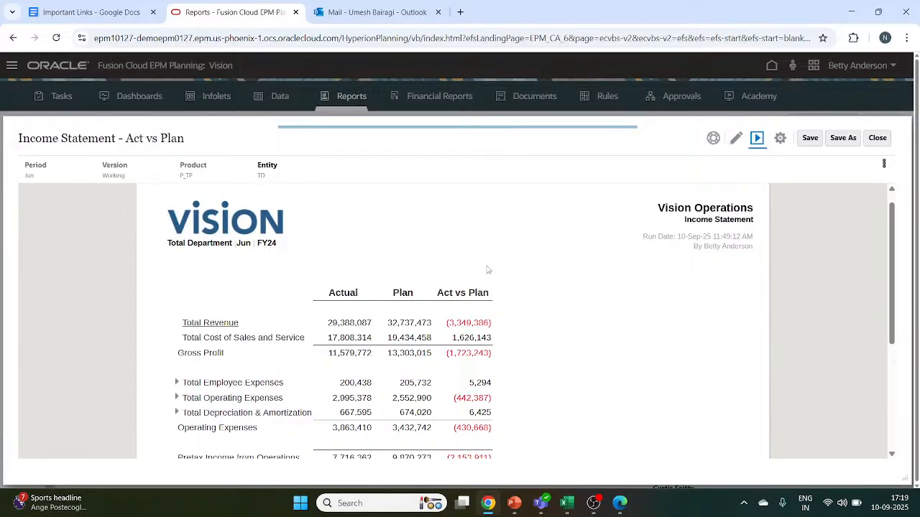
scroll(487, 269, "down", 1)
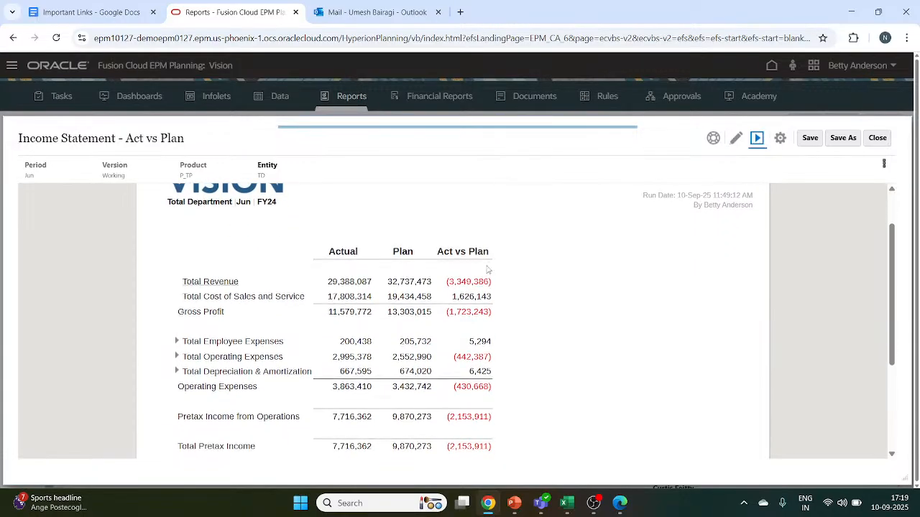
scroll(482, 272, "up", 1)
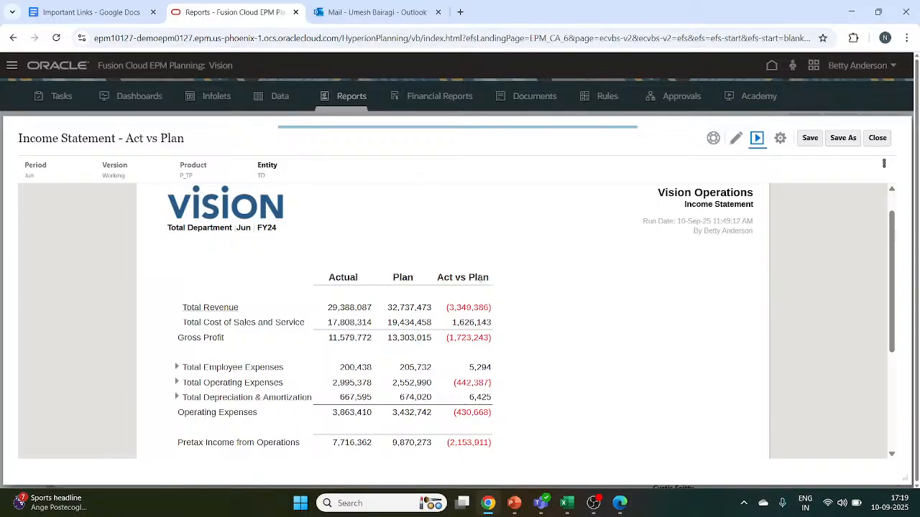
scroll(473, 325, "down", 1)
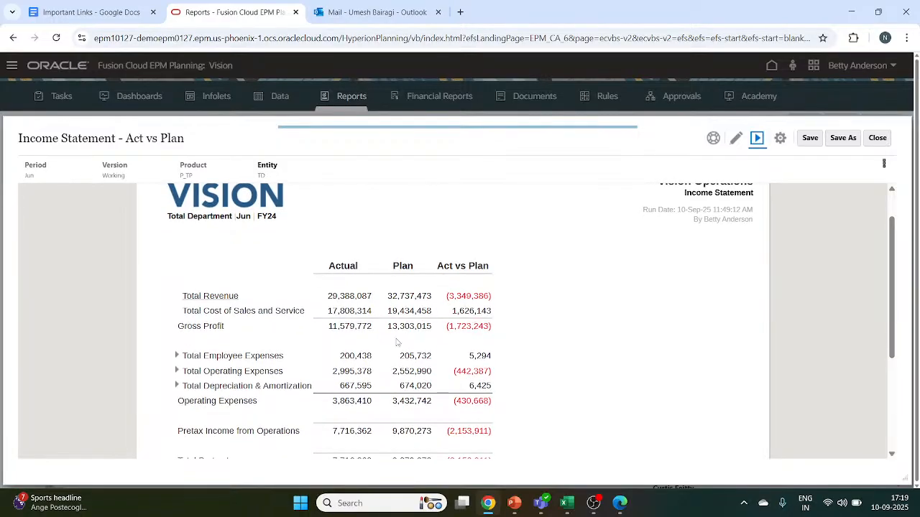
scroll(397, 342, "down", 2)
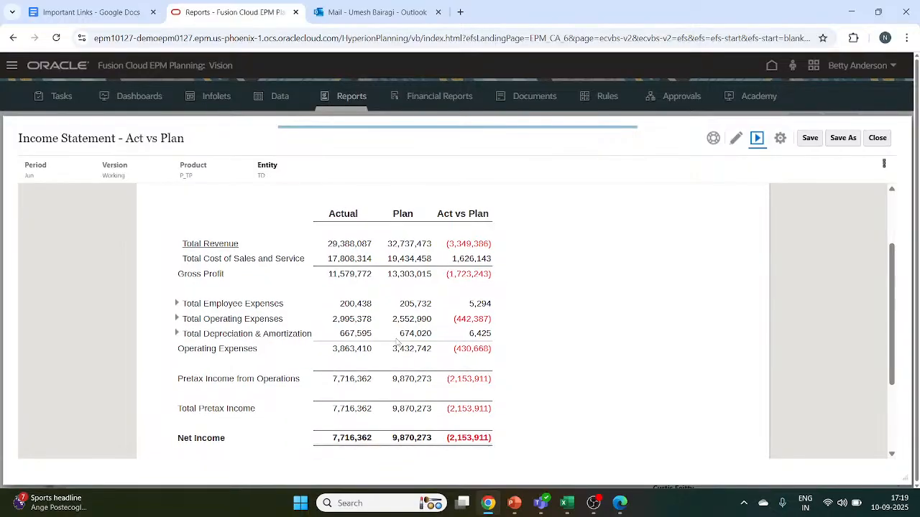
scroll(397, 342, "down", 2)
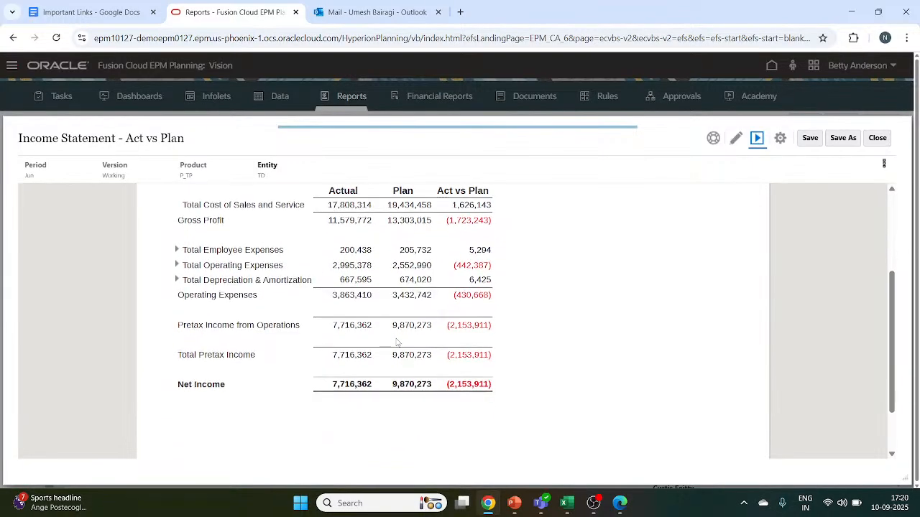
scroll(397, 342, "down", 1)
scroll(397, 342, "up", 2)
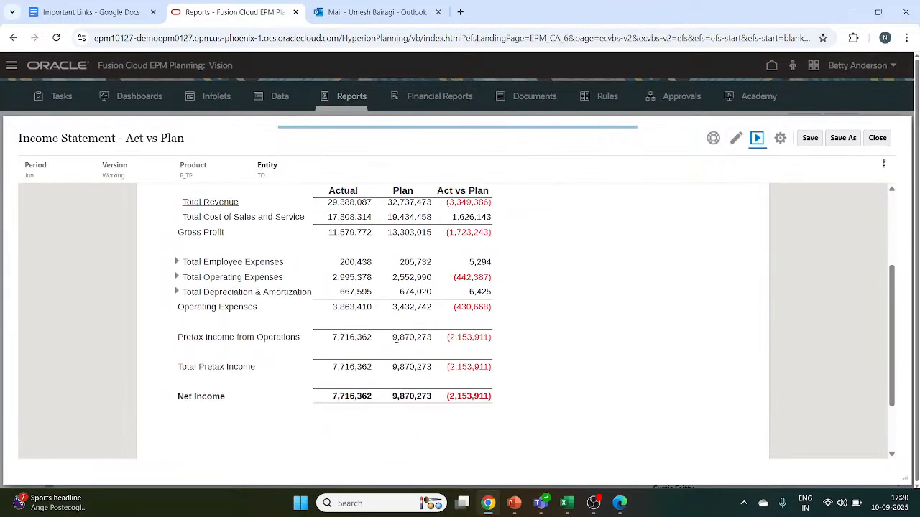
Review the whole income statement once more, from the Vision Operations heading through the expense rows to Net Income
scroll(397, 342, "down", 1)
scroll(397, 342, "up", 1)
scroll(397, 342, "down", 1)
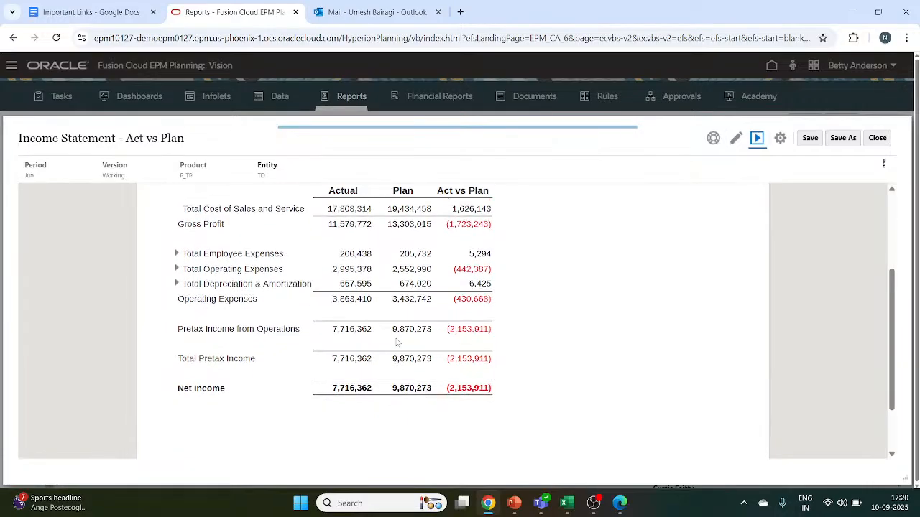
scroll(397, 342, "down", 1)
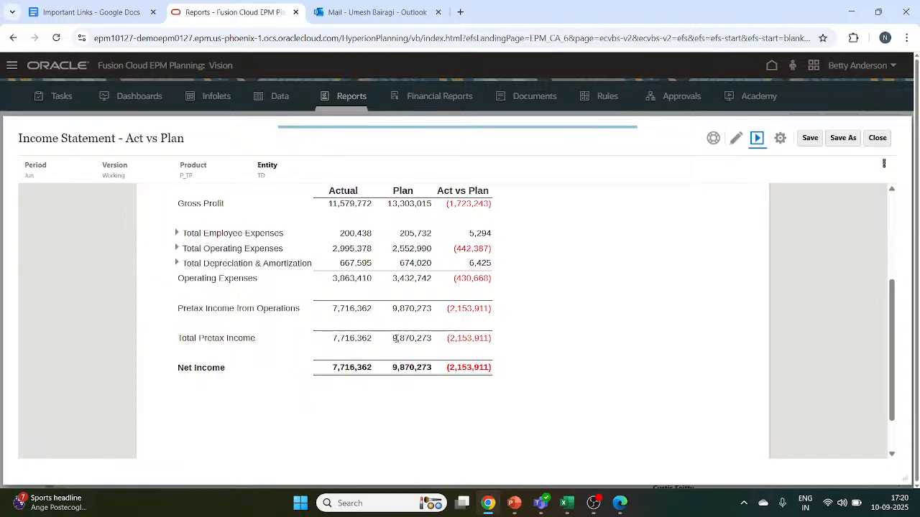
scroll(396, 339, "up", 4)
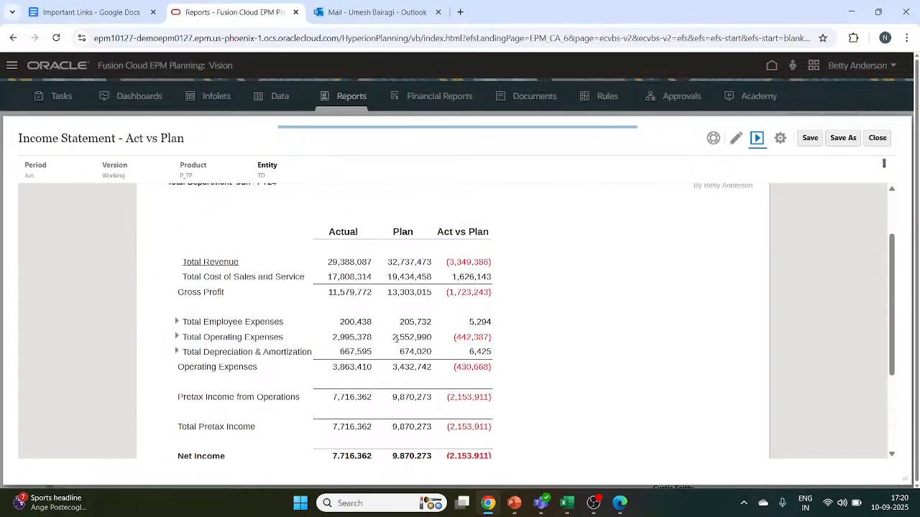
scroll(395, 338, "down", 1)
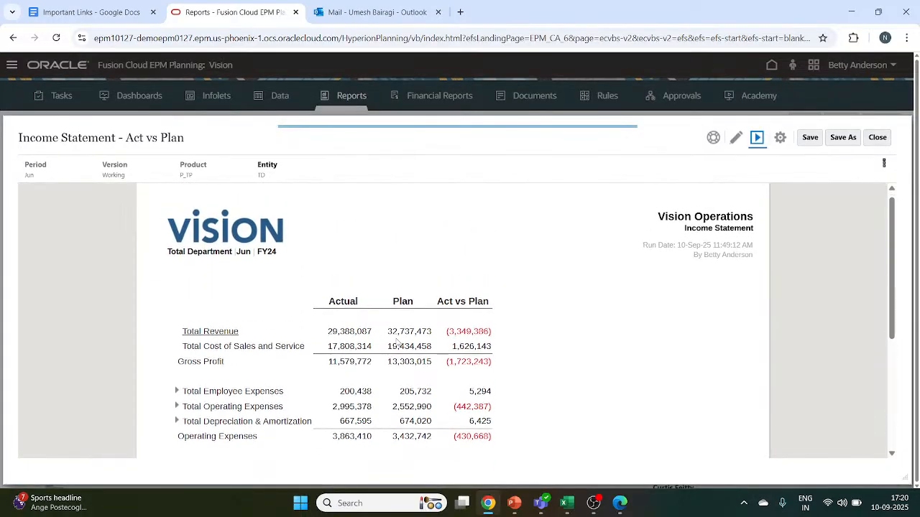
scroll(397, 344, "down", 2)
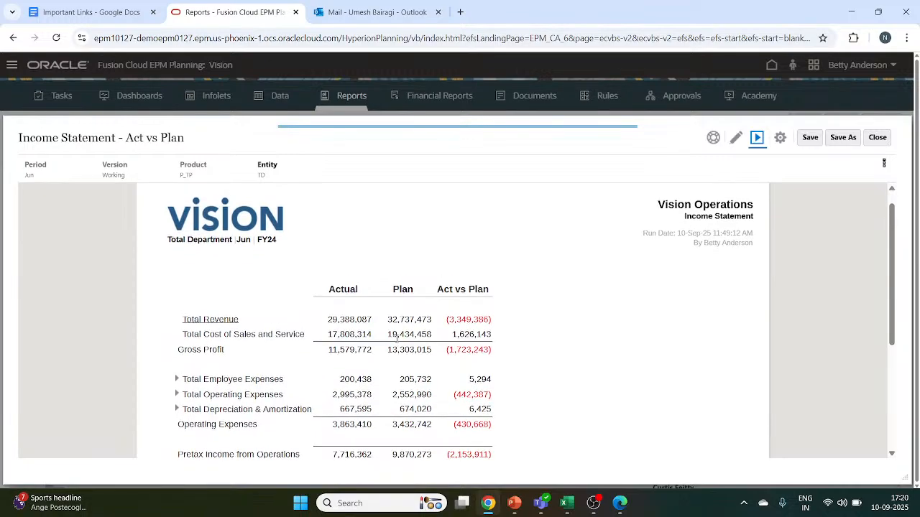
scroll(397, 344, "down", 5)
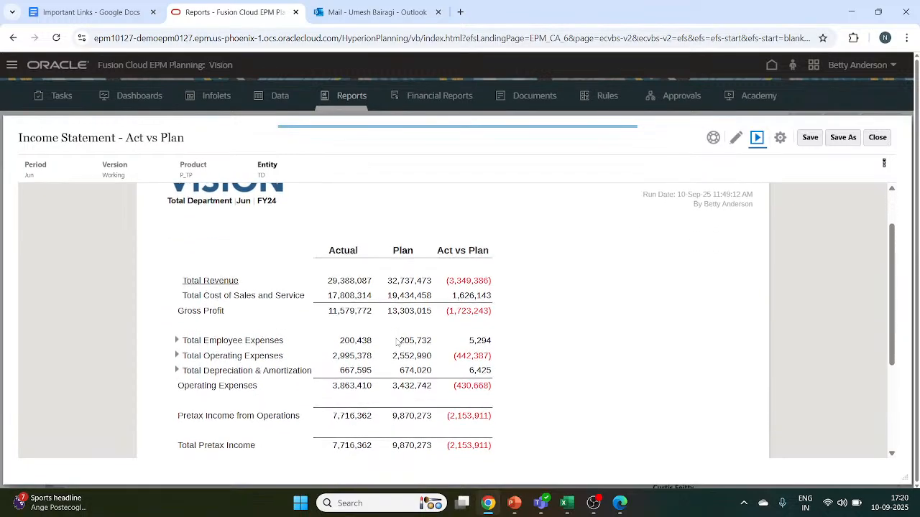
scroll(398, 344, "up", 2)
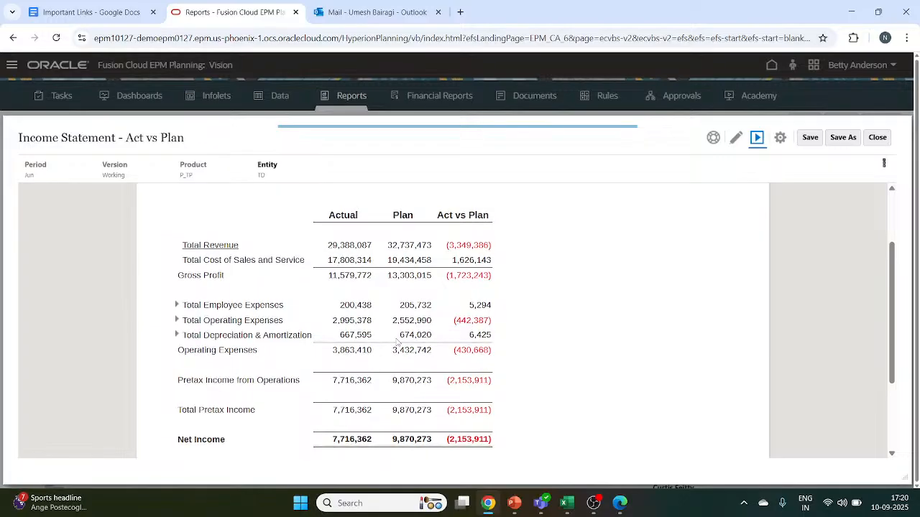
scroll(397, 343, "down", 1)
scroll(398, 343, "up", 1)
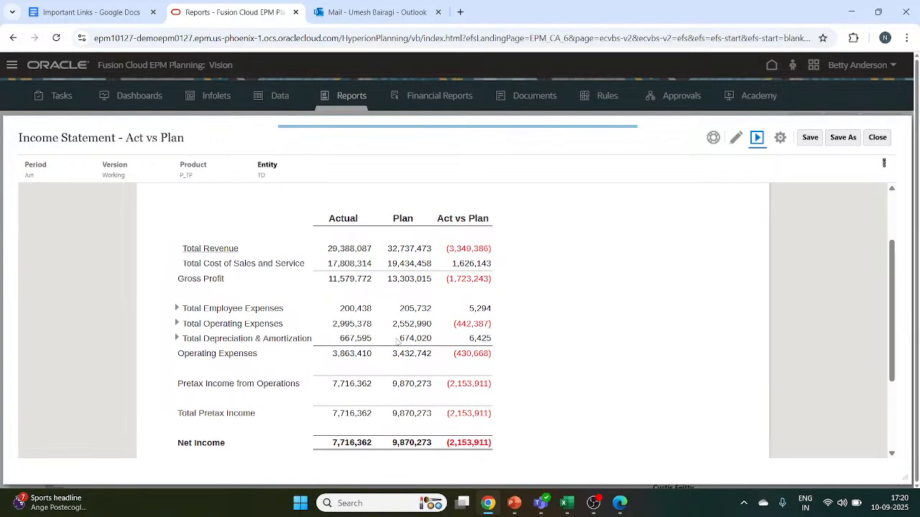
scroll(398, 343, "up", 4)
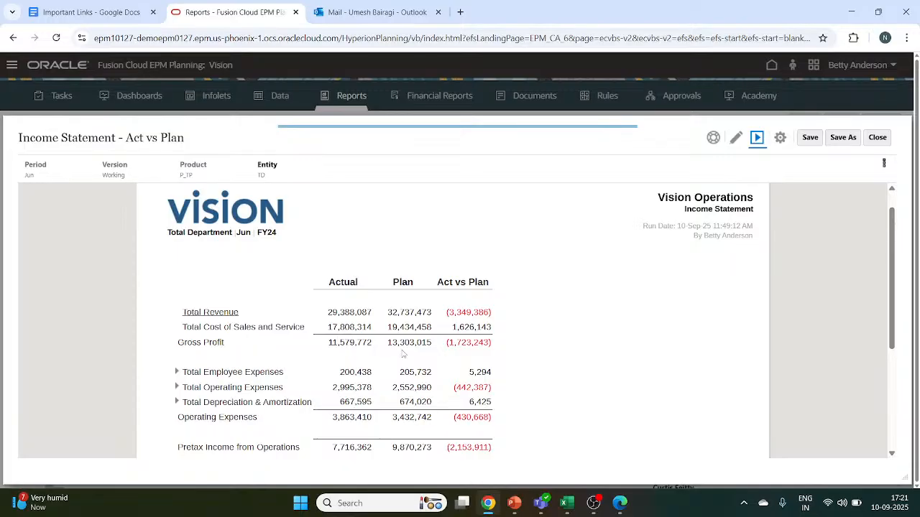
Expand Total Employee Expenses to review its Salaries, Miscellaneous Employee Expenses and Other Compensation accounts, and collapse it again
scroll(462, 355, "down", 1)
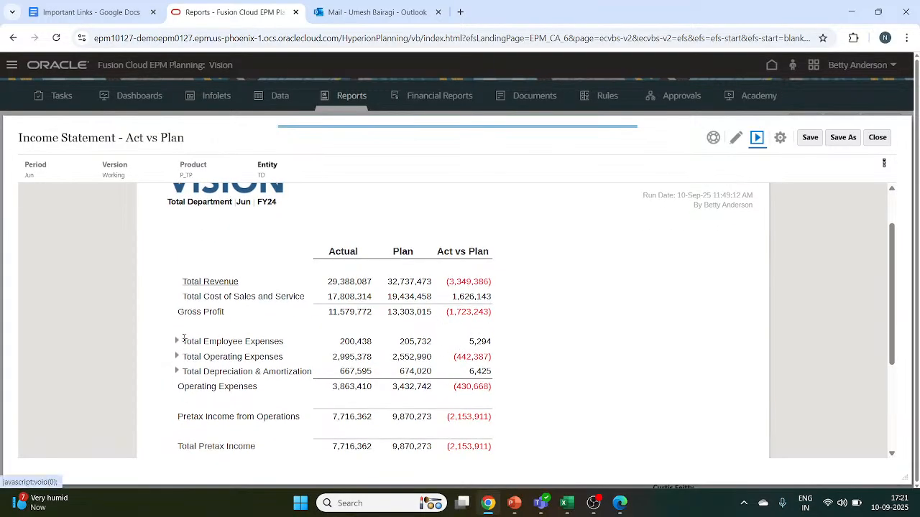
left_click(178, 341)
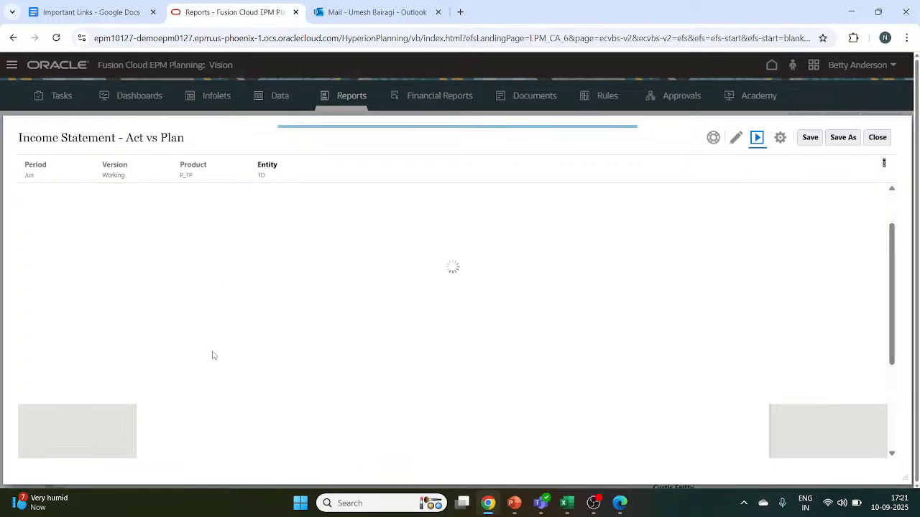
scroll(285, 354, "down", 1)
scroll(286, 353, "up", 1)
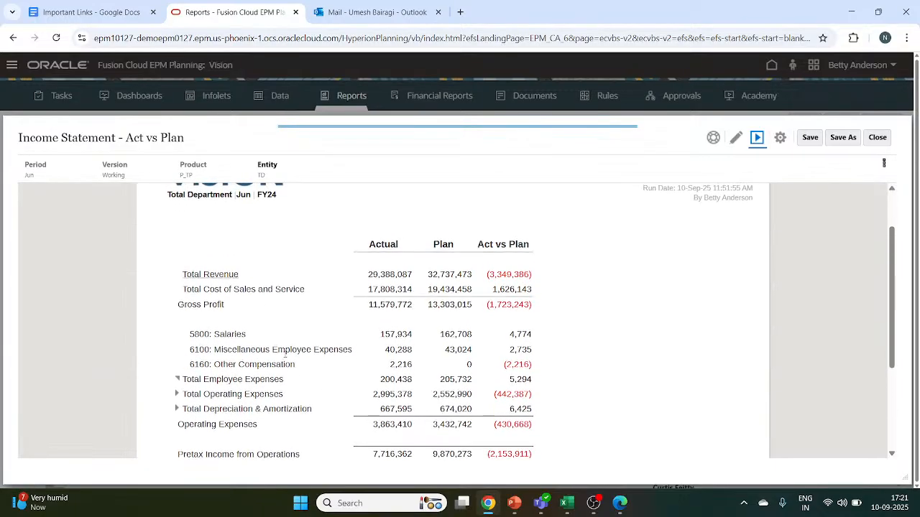
scroll(235, 326, "up", 1)
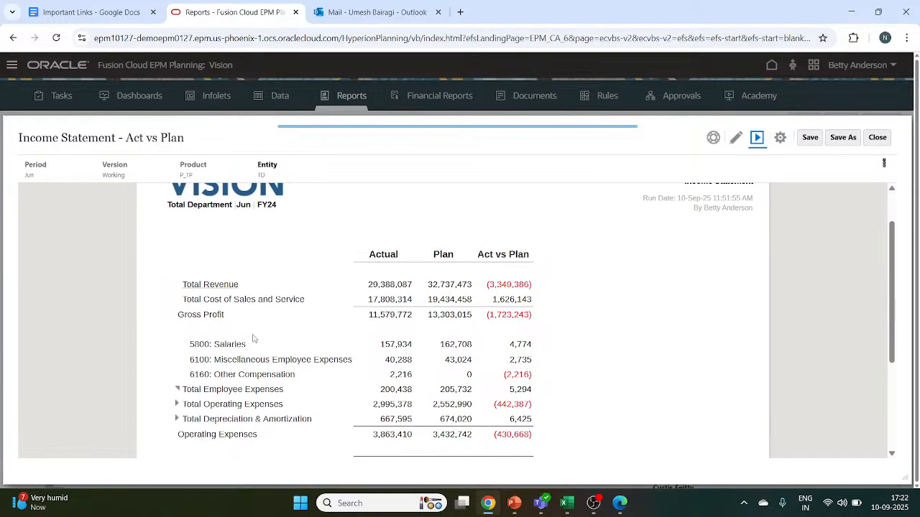
scroll(253, 339, "up", 1)
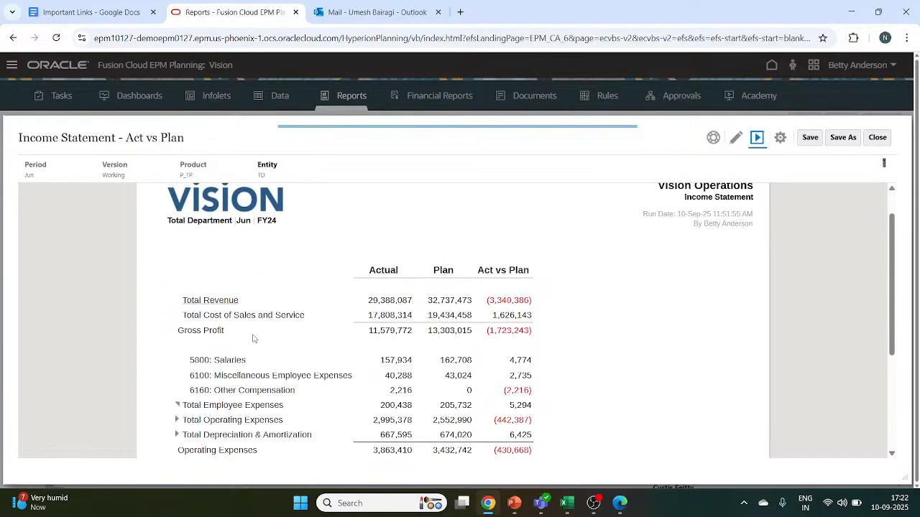
scroll(253, 338, "up", 1)
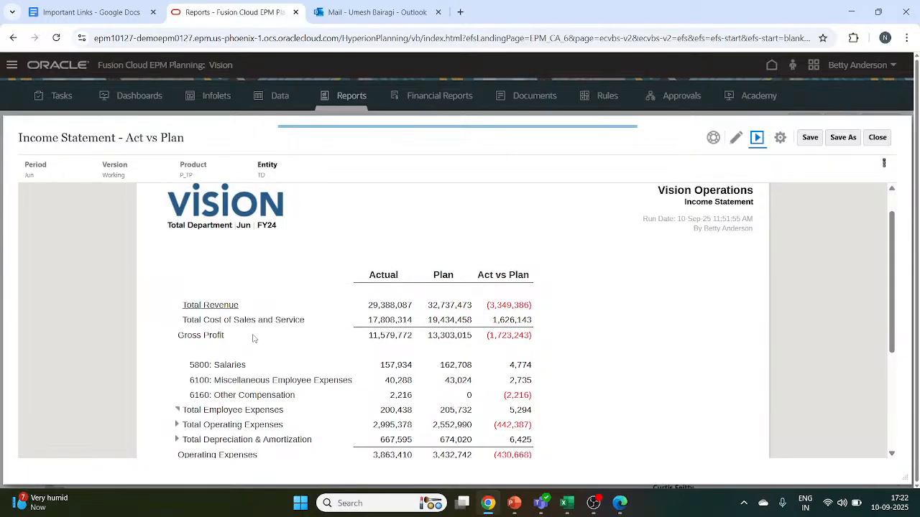
scroll(253, 338, "up", 1)
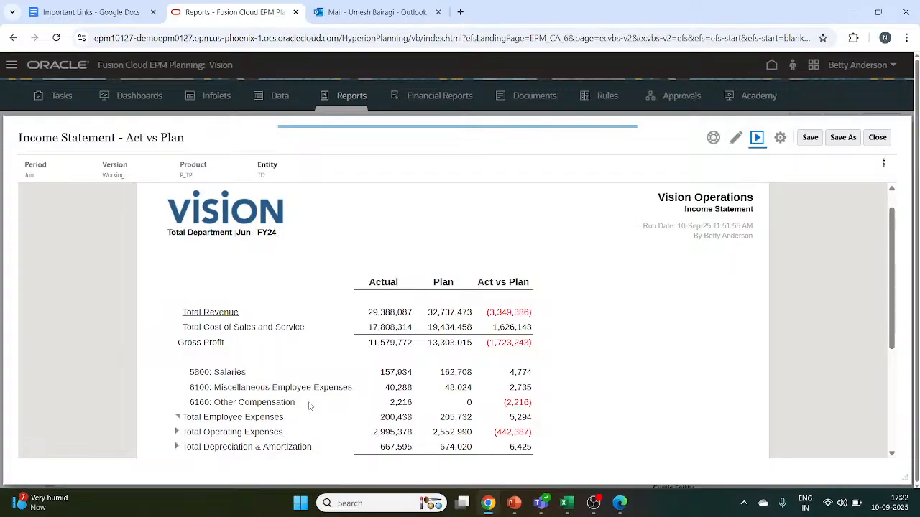
scroll(344, 404, "down", 1)
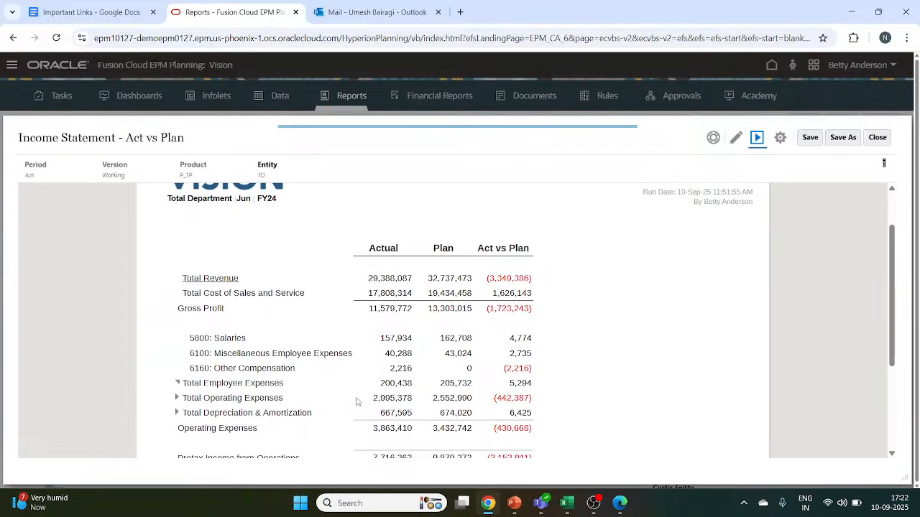
scroll(343, 355, "up", 1)
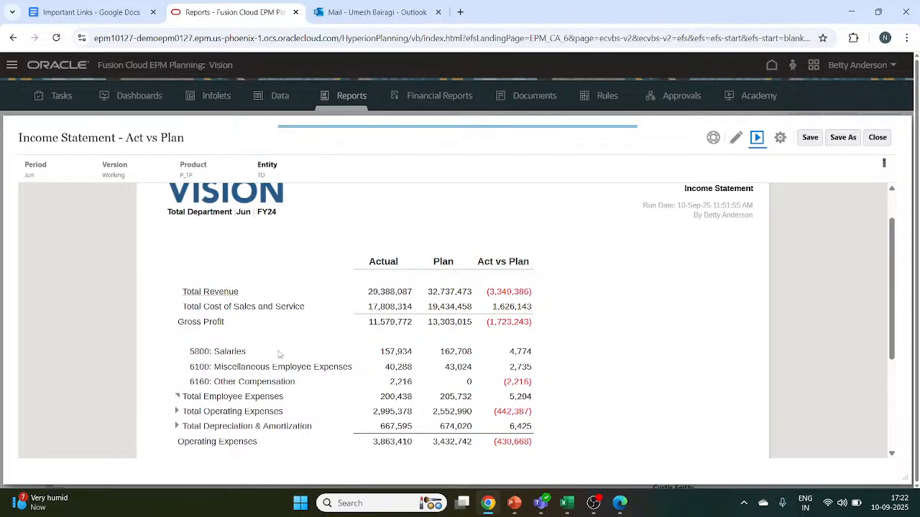
left_click(177, 396)
scroll(263, 394, "down", 1)
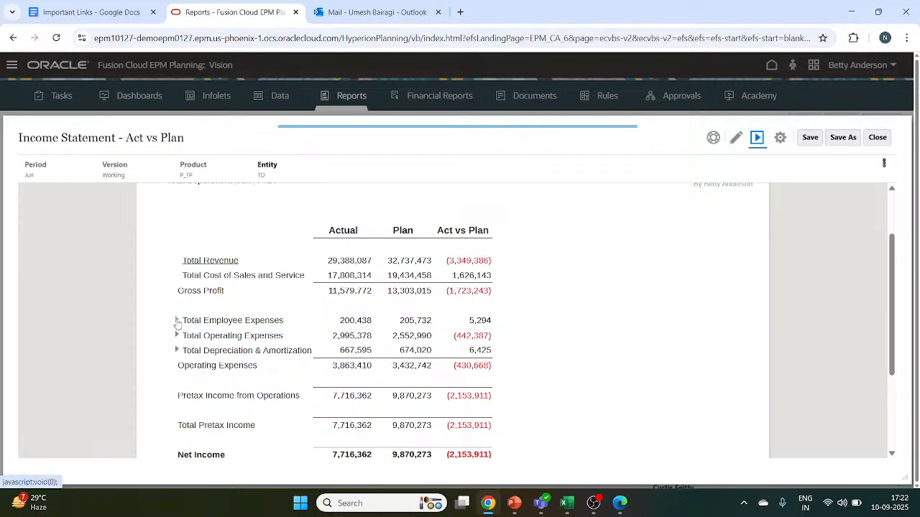
Expand and collapse Total Employee Expenses again and Total Operating Expenses to view the accounts beneath each
left_click(177, 322)
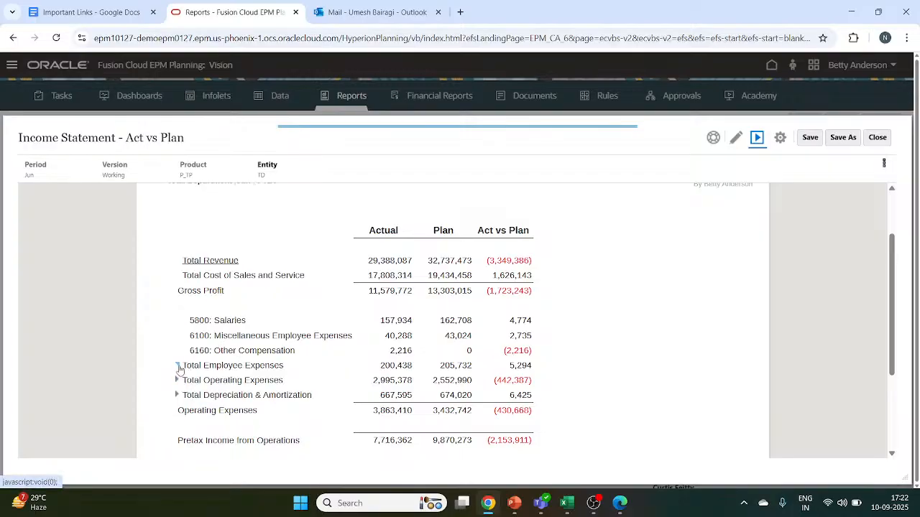
left_click(178, 366)
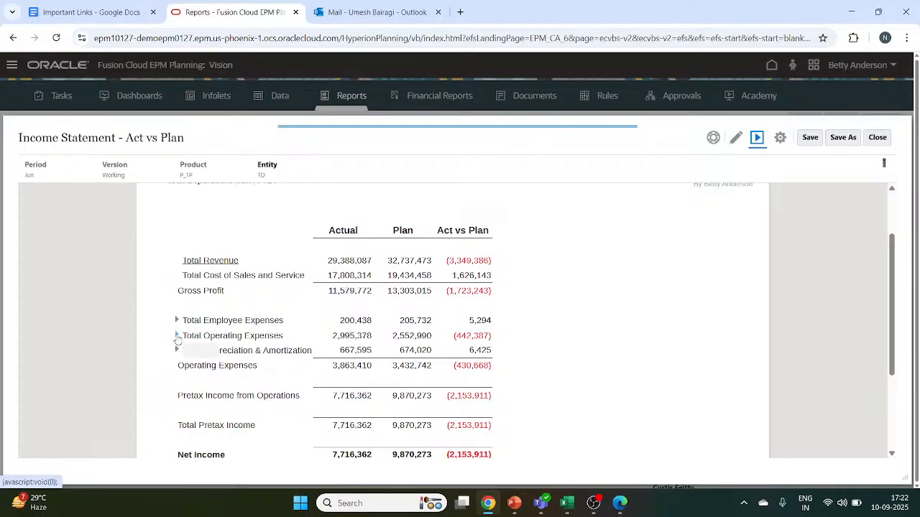
left_click(177, 337)
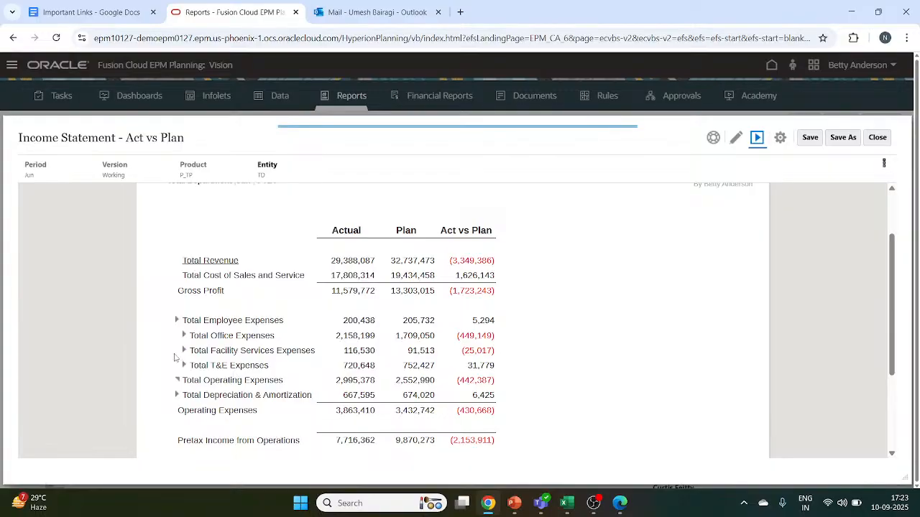
left_click(178, 381)
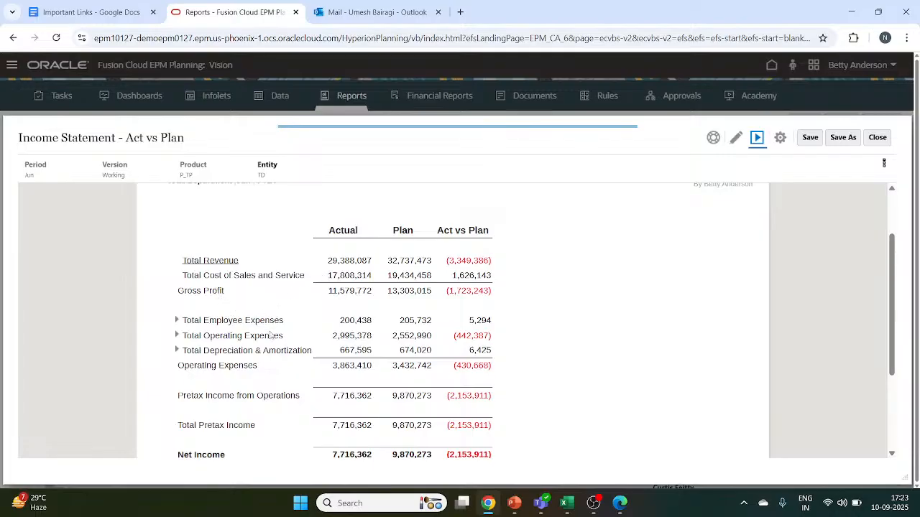
Examine the summary rows from Operating Expenses through Pretax Income from Operations and Total Pretax Income to Net Income
scroll(254, 407, "down", 1)
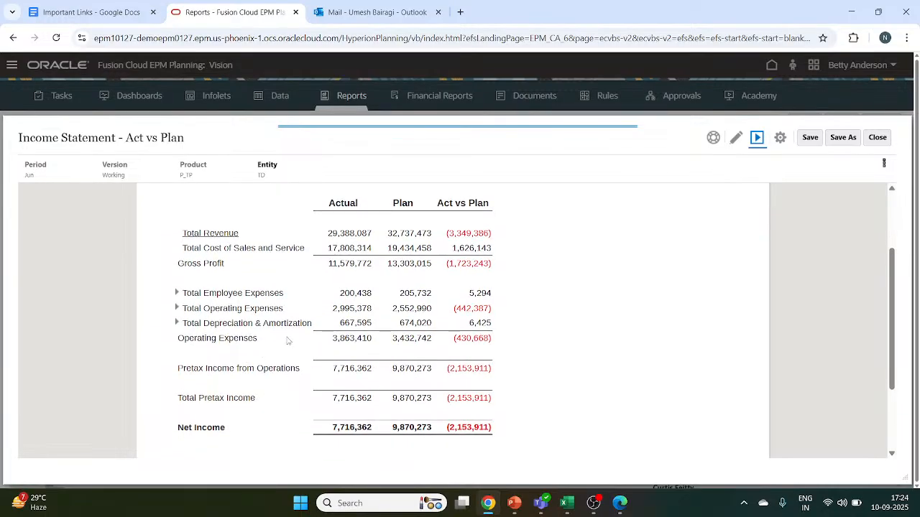
scroll(289, 341, "up", 1)
scroll(289, 341, "down", 1)
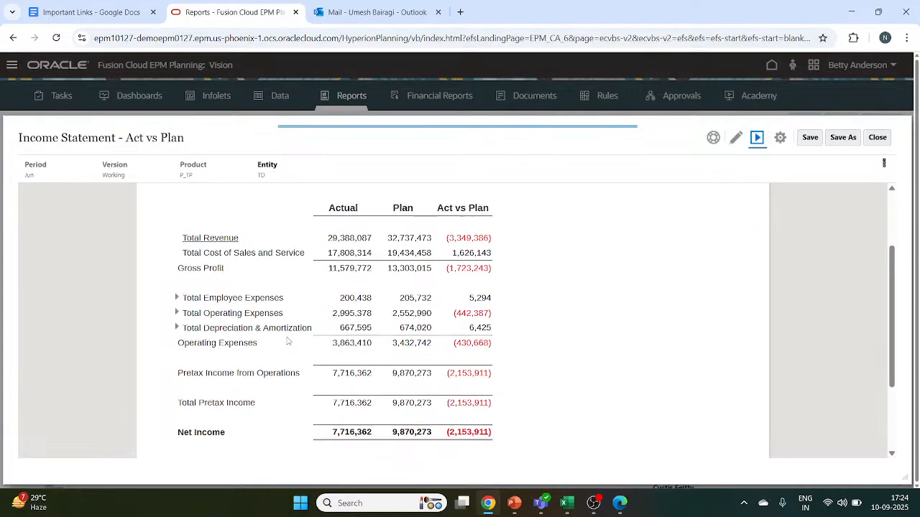
scroll(288, 341, "up", 1)
scroll(287, 341, "down", 1)
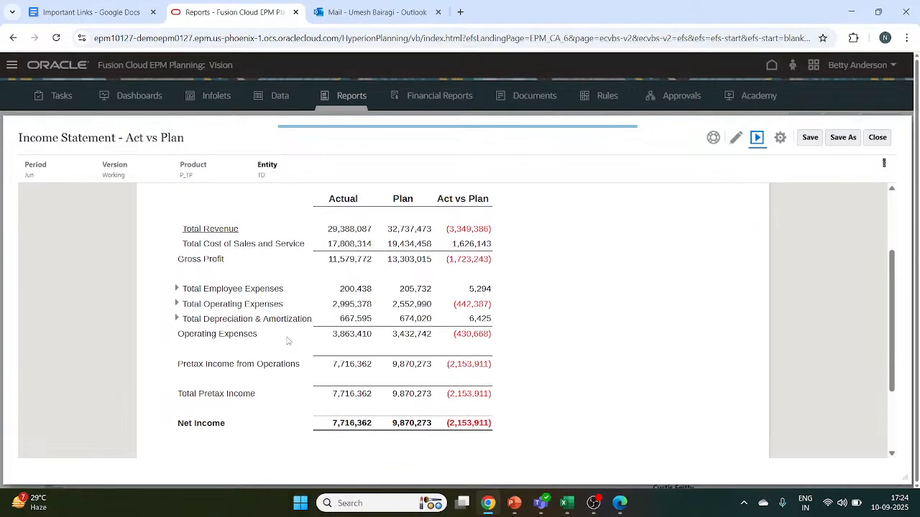
scroll(288, 341, "up", 1)
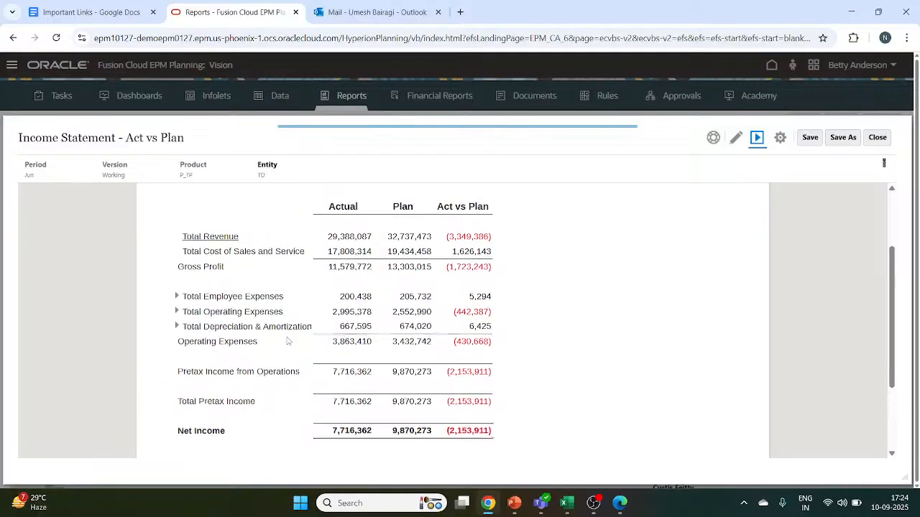
scroll(287, 341, "down", 1)
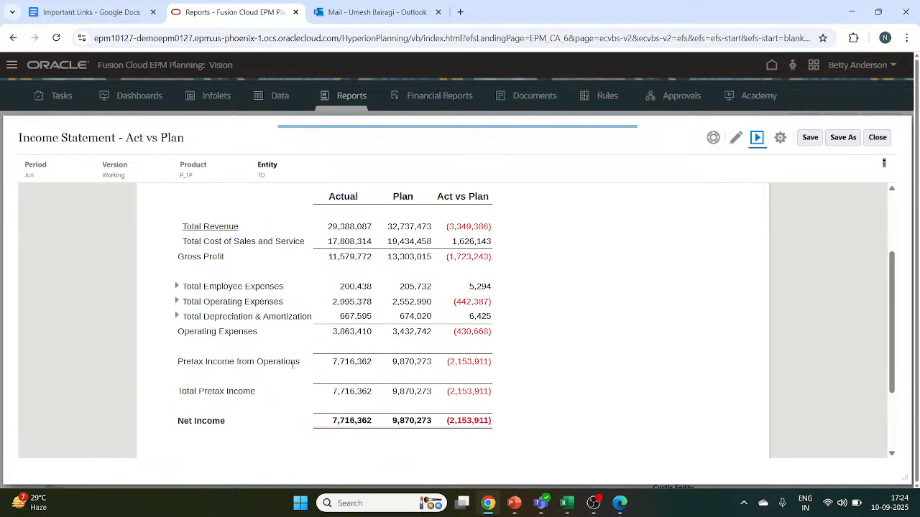
scroll(319, 366, "down", 1)
scroll(319, 366, "up", 1)
scroll(319, 367, "down", 1)
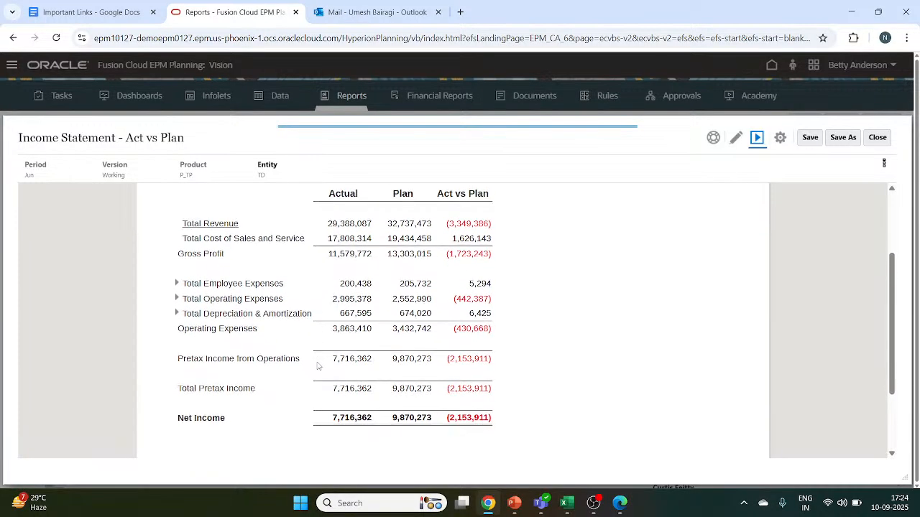
scroll(319, 367, "down", 1)
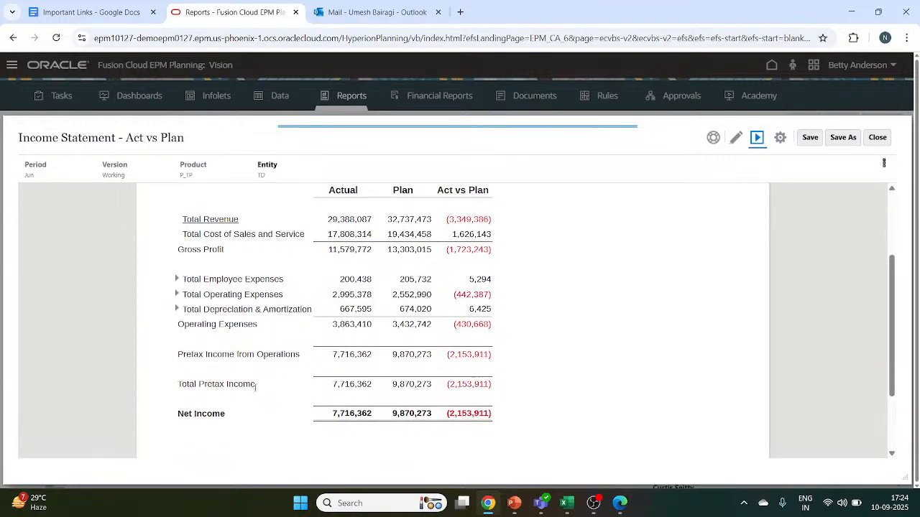
scroll(255, 388, "down", 1)
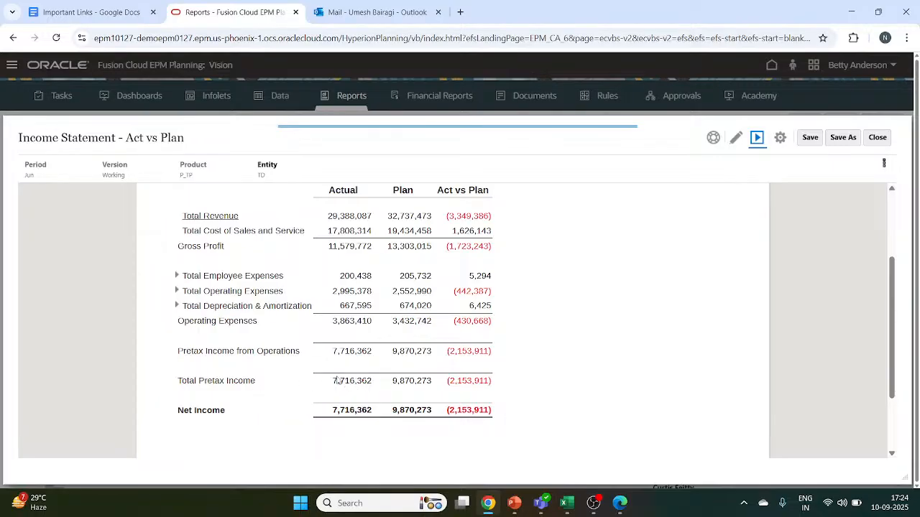
Examine the report header with the logo, department, period and year, along with the revenue and gross profit rows
scroll(343, 382, "up", 1)
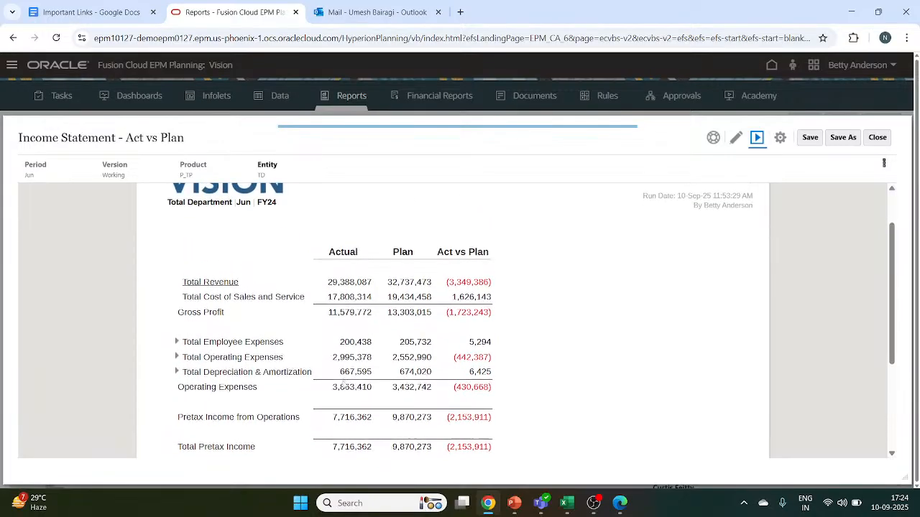
scroll(344, 384, "down", 1)
scroll(293, 262, "up", 2)
scroll(293, 261, "down", 1)
scroll(293, 261, "up", 1)
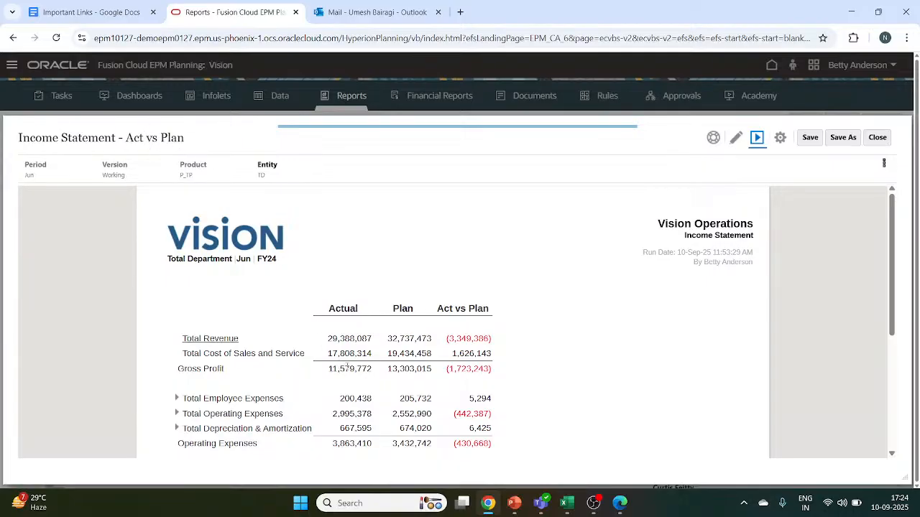
scroll(347, 366, "down", 1)
scroll(347, 366, "up", 1)
scroll(541, 350, "down", 1)
scroll(541, 350, "up", 1)
Open the Income Statement - Act vs Plan report in edit mode and look over its grid layout
left_click(735, 138)
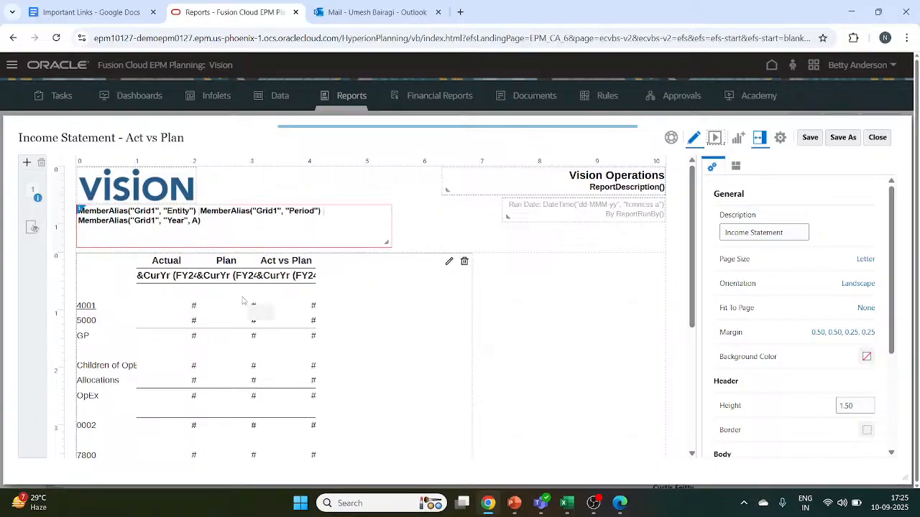
scroll(308, 380, "down", 1)
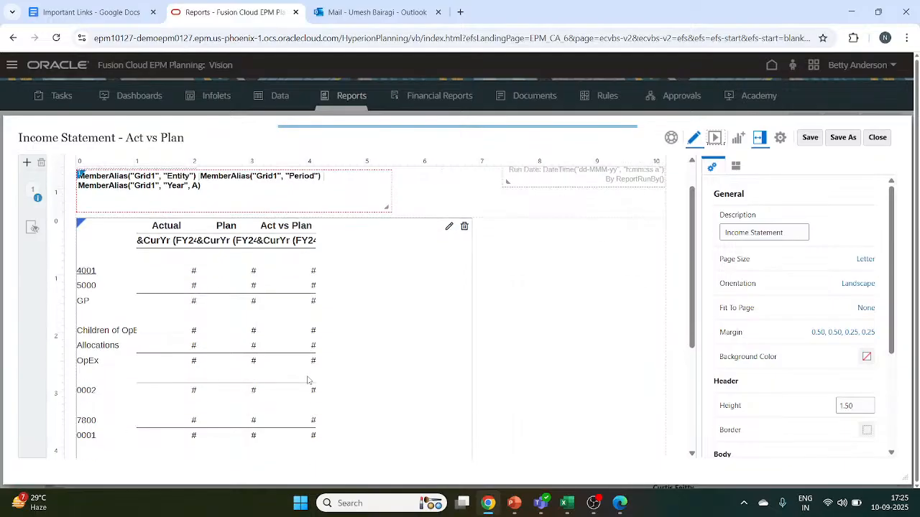
Examine the Income Statement report's design, from the header text functions through the account rows to the end of the grid
scroll(308, 381, "down", 1)
scroll(307, 381, "up", 1)
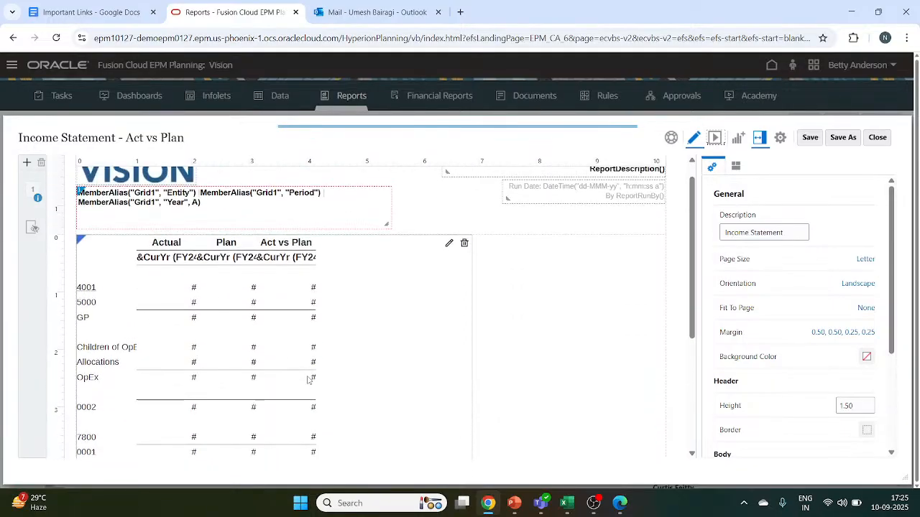
scroll(307, 381, "down", 5)
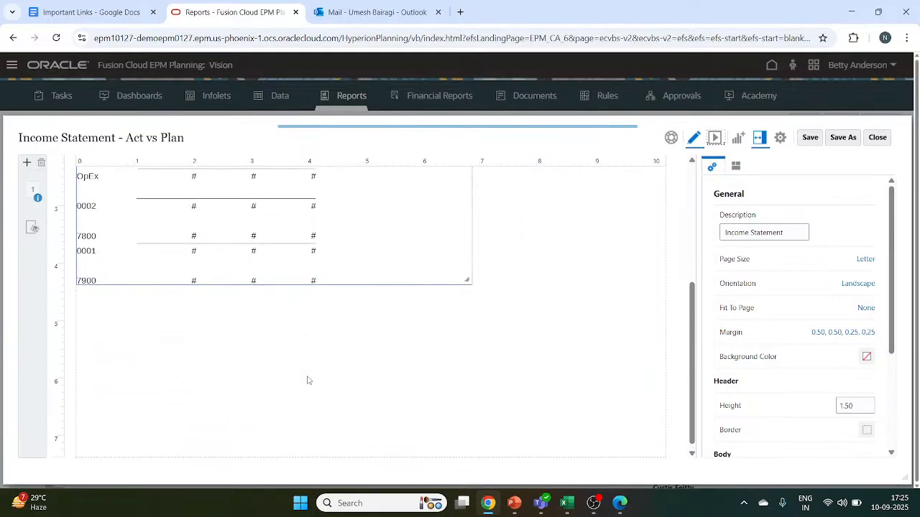
scroll(308, 381, "up", 5)
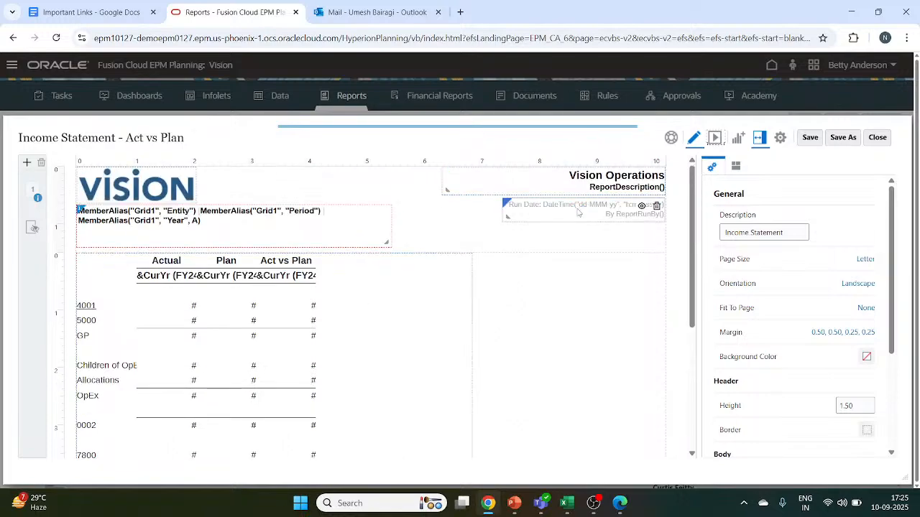
scroll(594, 391, "down", 1)
scroll(593, 391, "down", 4)
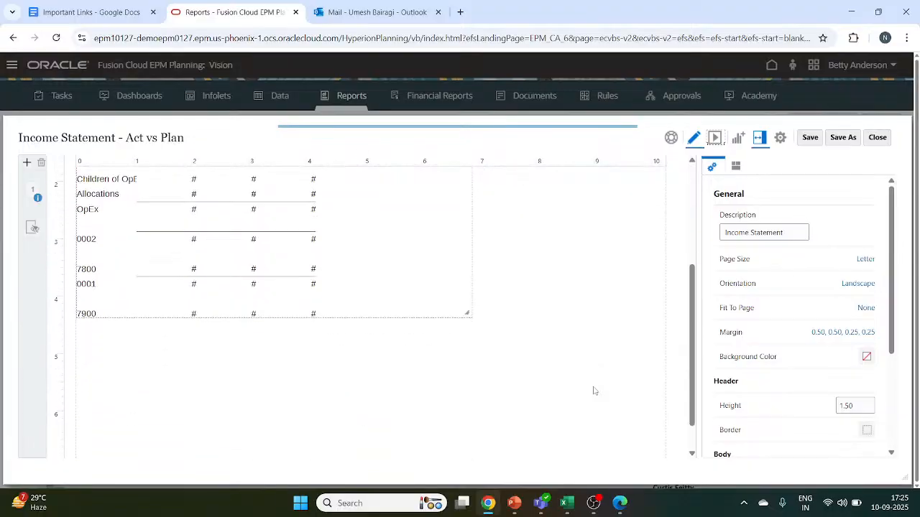
scroll(593, 391, "up", 5)
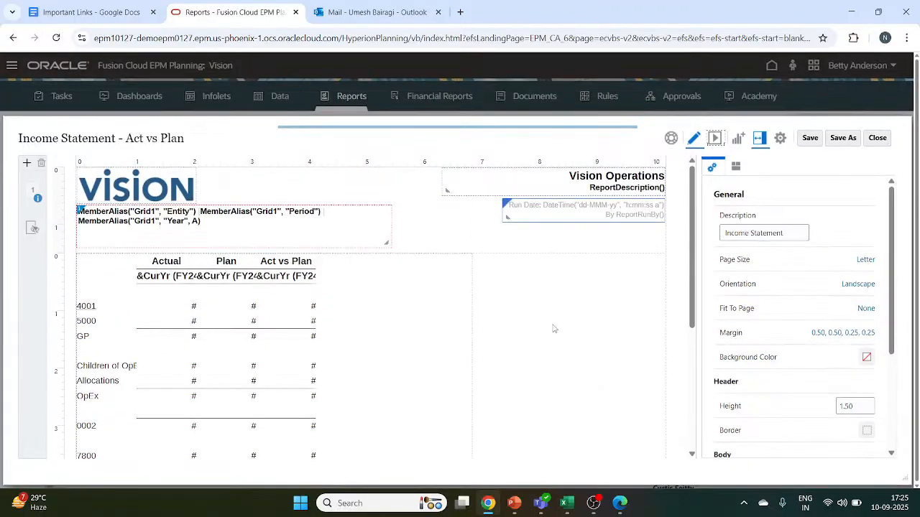
scroll(653, 374, "down", 1)
scroll(653, 374, "up", 1)
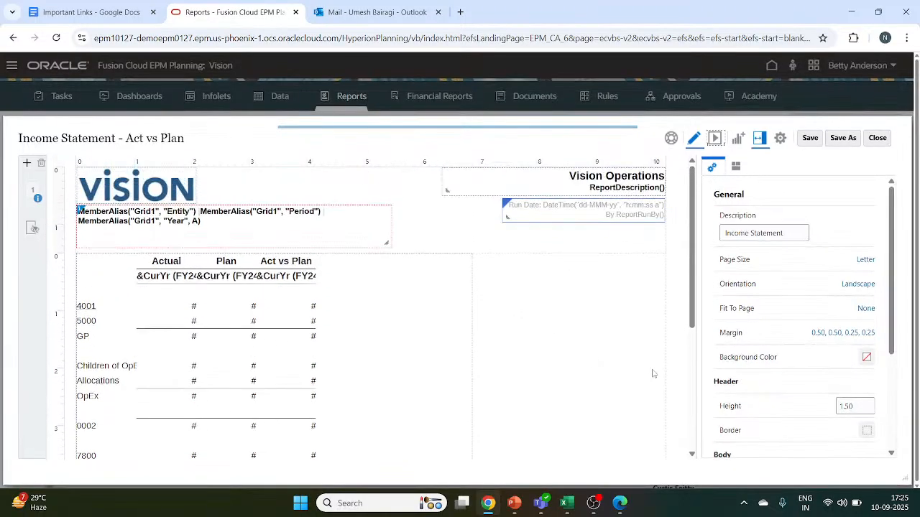
Preview the Income Statement report, dismiss the font notices and review the available output format, download and display options
left_click(716, 139)
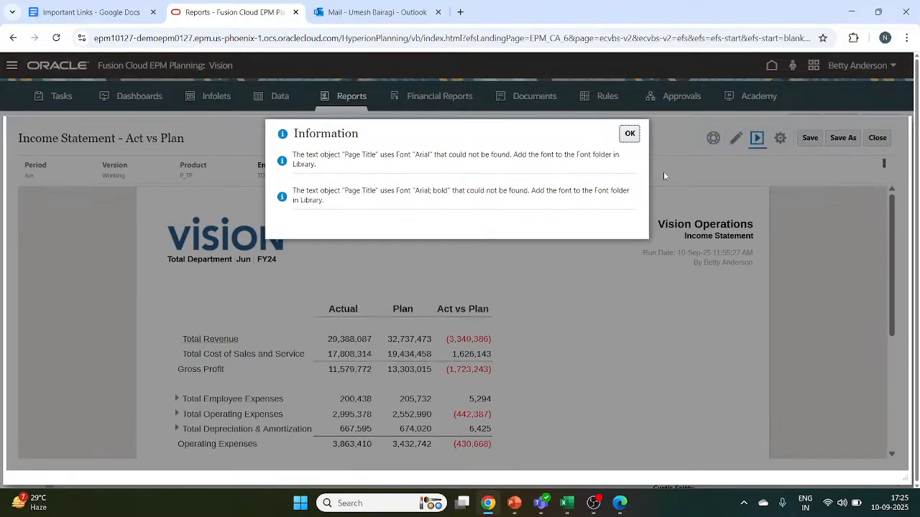
left_click(629, 135)
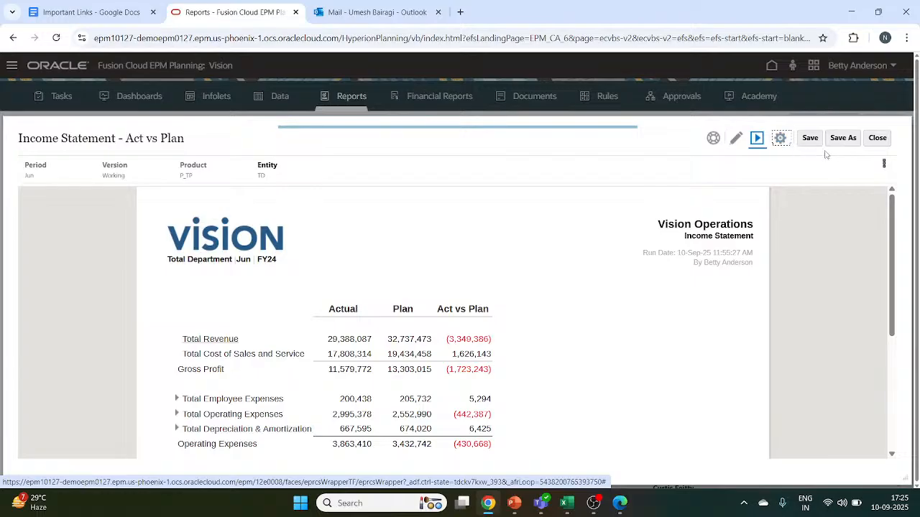
left_click(781, 138)
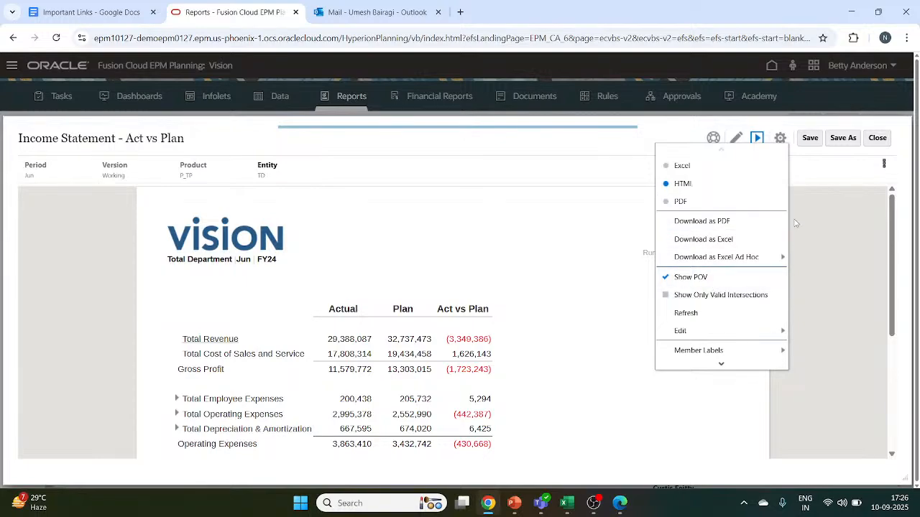
left_click(722, 363)
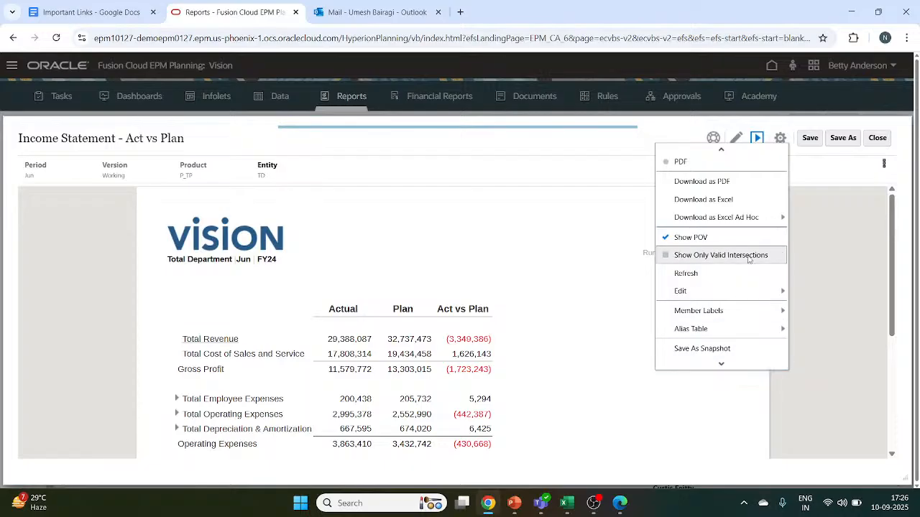
left_click(845, 300)
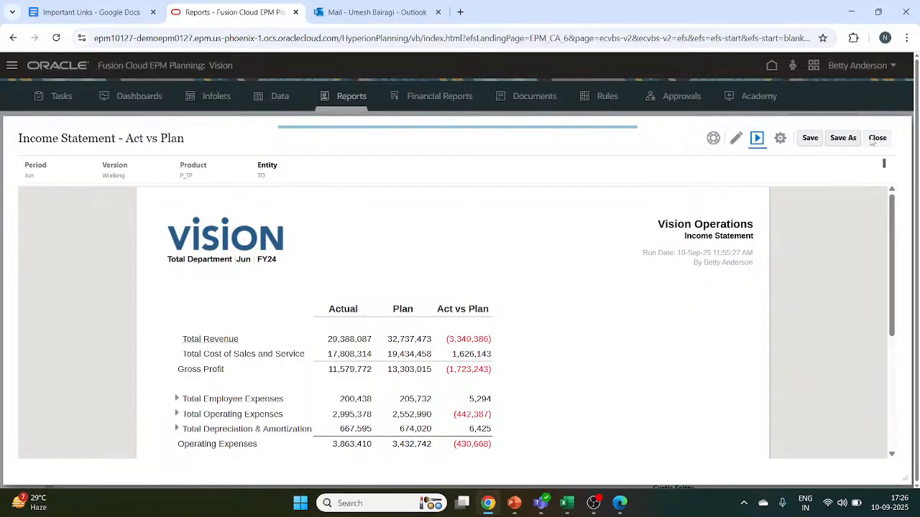
Close the Income Statement - Act vs Plan report and save its changes
left_click(877, 140)
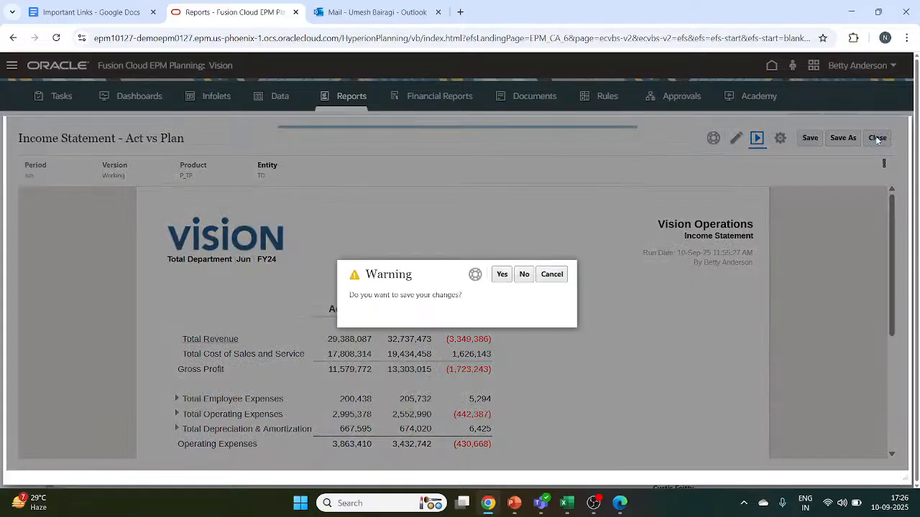
left_click(506, 277)
left_click(505, 276)
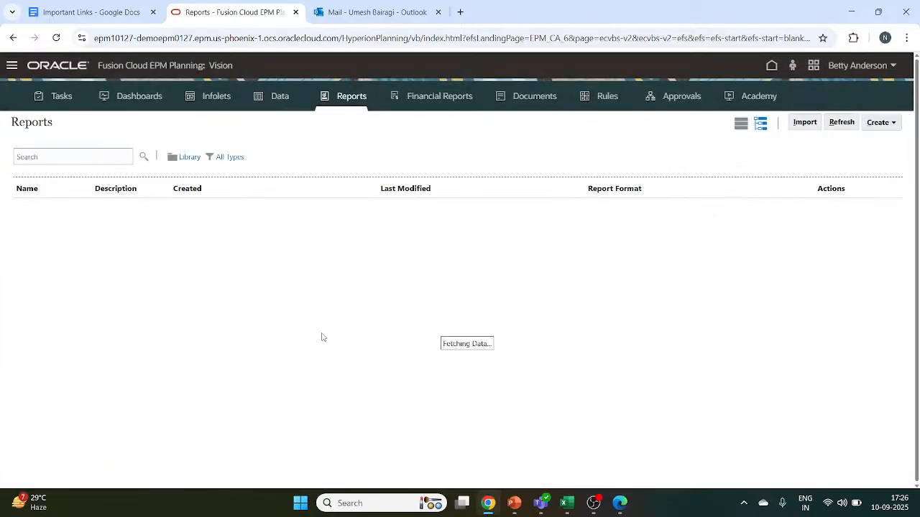
Look through the reports in the Plan Reports folder, from Account Summary to Revenue by Territory
scroll(298, 305, "down", 1)
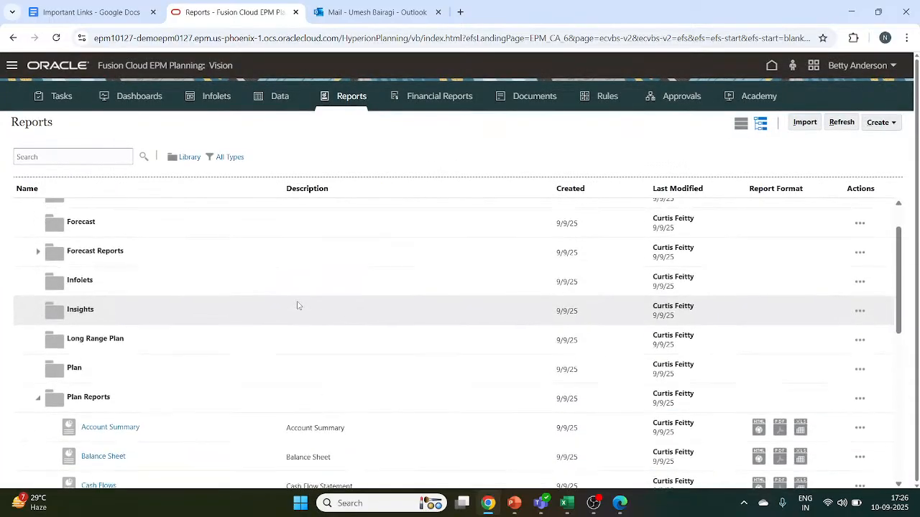
scroll(299, 306, "down", 4)
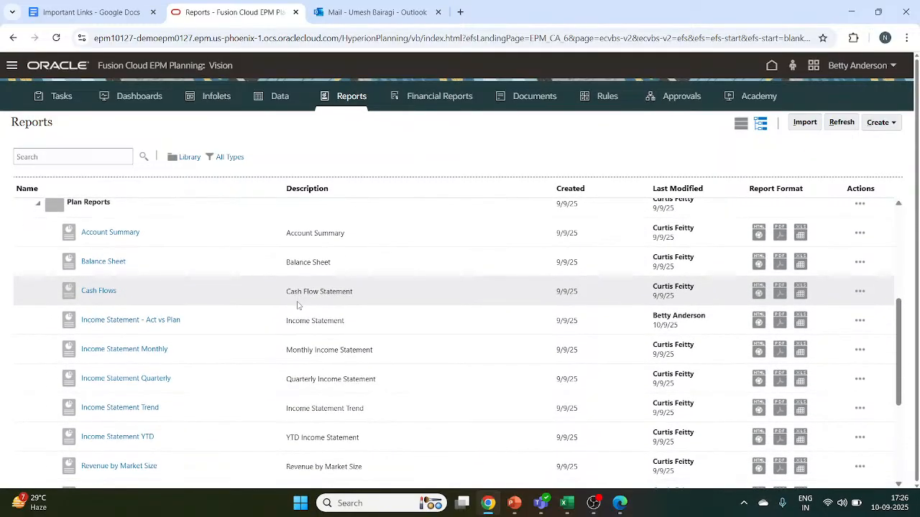
scroll(298, 305, "down", 1)
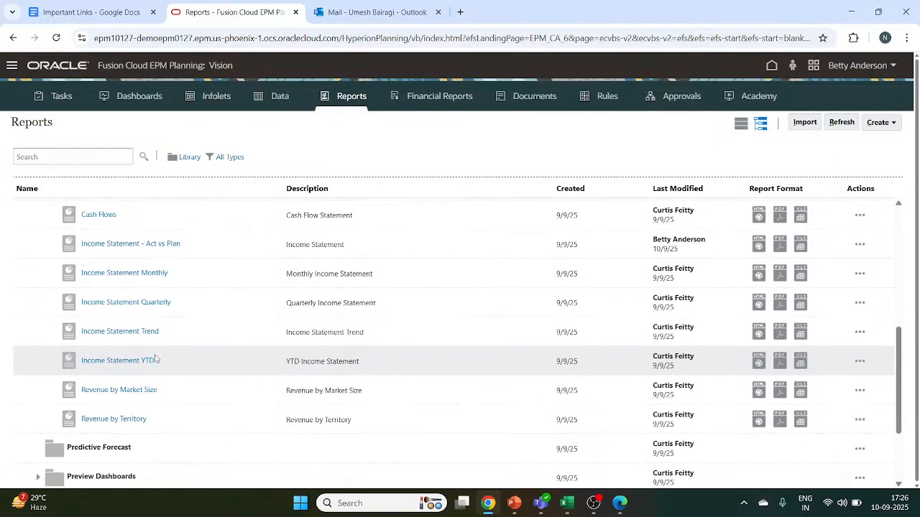
scroll(164, 396, "down", 1)
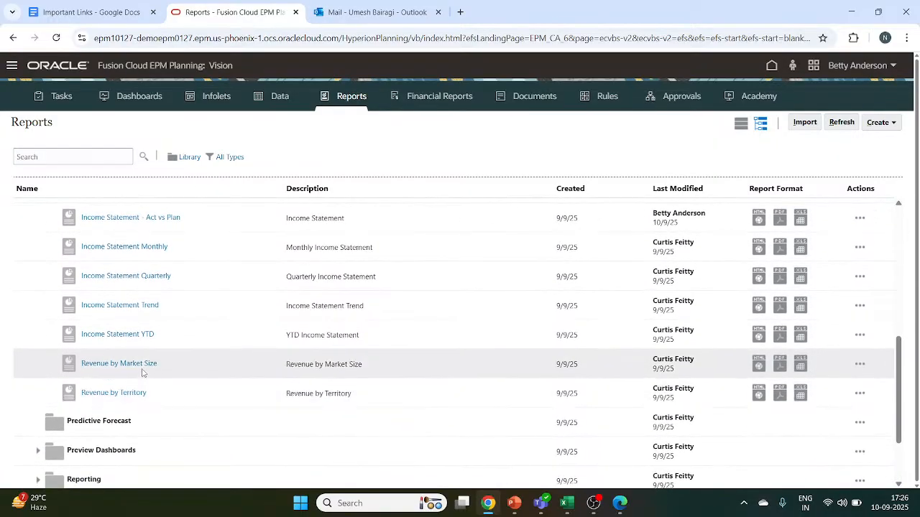
scroll(146, 374, "down", 1)
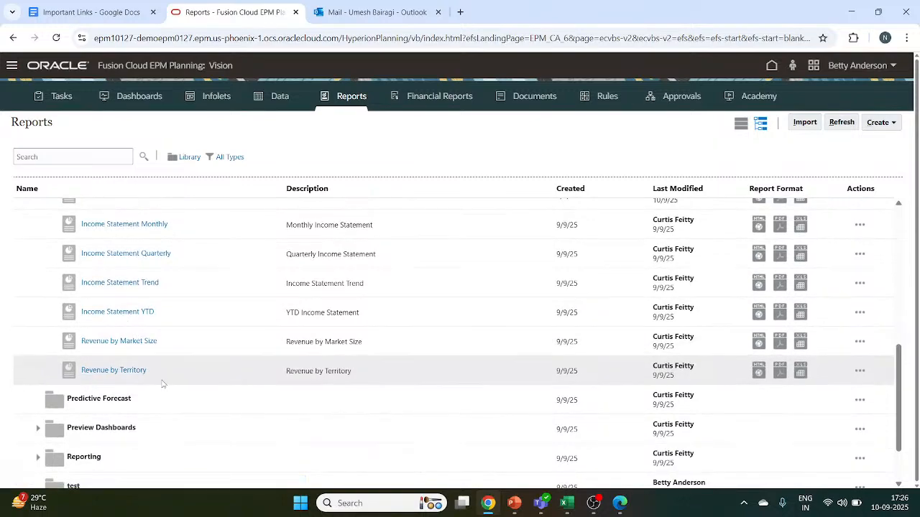
scroll(162, 384, "up", 4)
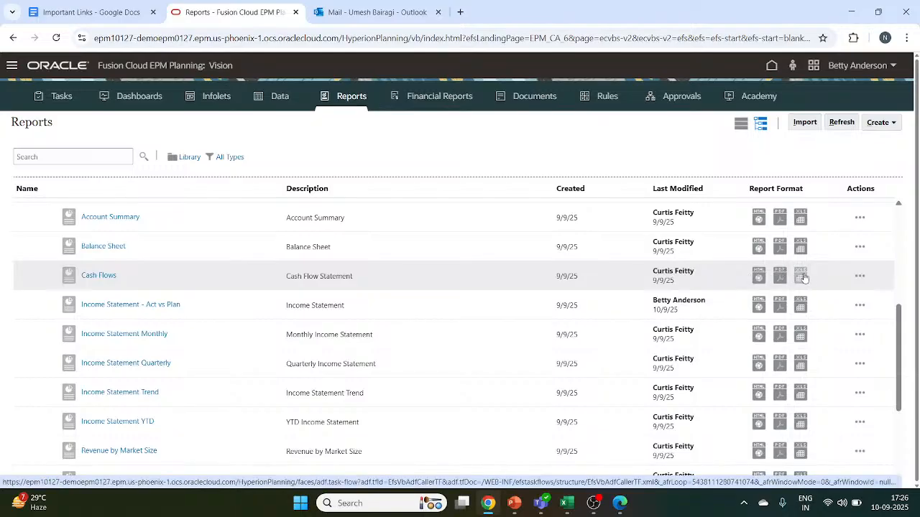
Check the actions offered for the Cash Flows report, dismiss them and open the report in PDF format
left_click(859, 278)
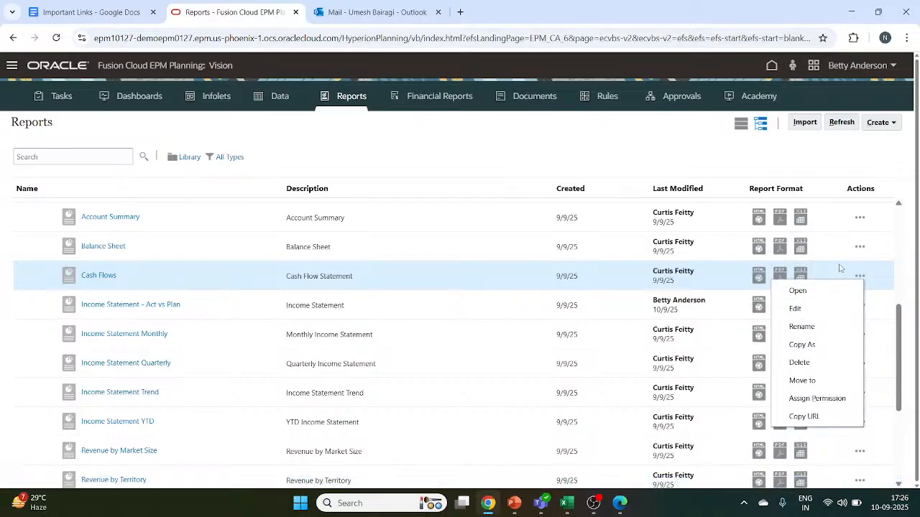
left_click(816, 267)
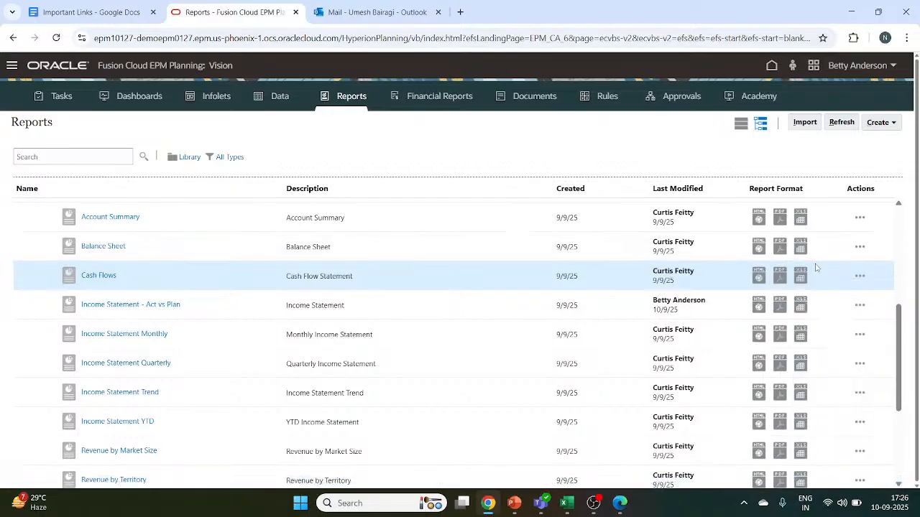
left_click(781, 277)
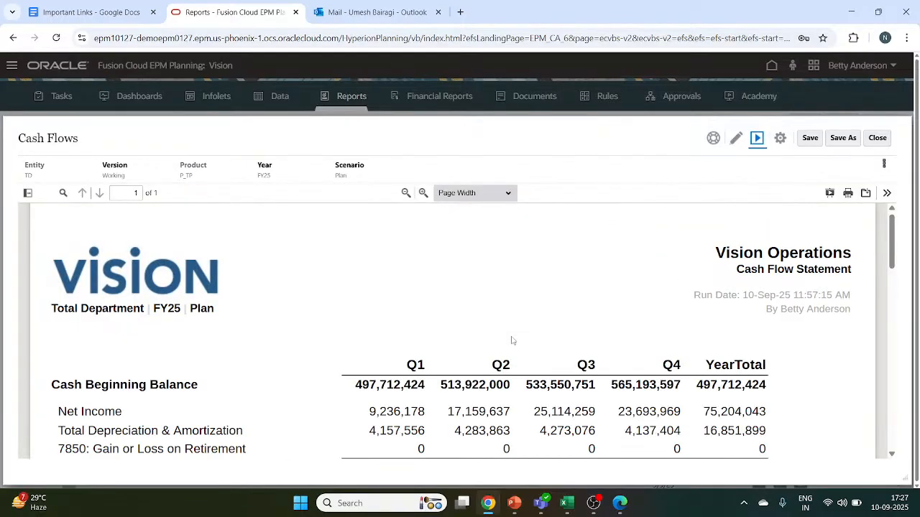
Examine the Cash Flow Statement from its header and Cash Beginning Balance through operations, investing and financing rows
scroll(512, 341, "down", 5)
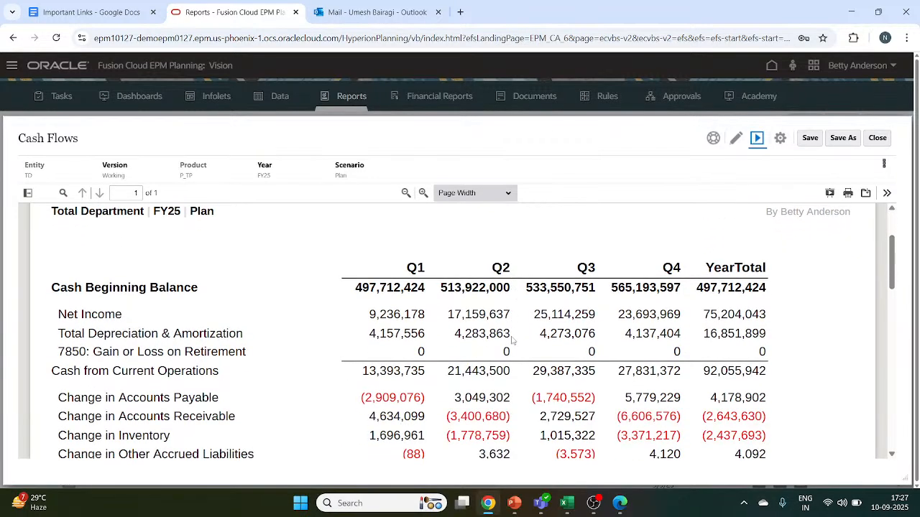
scroll(512, 341, "up", 3)
scroll(513, 341, "down", 2)
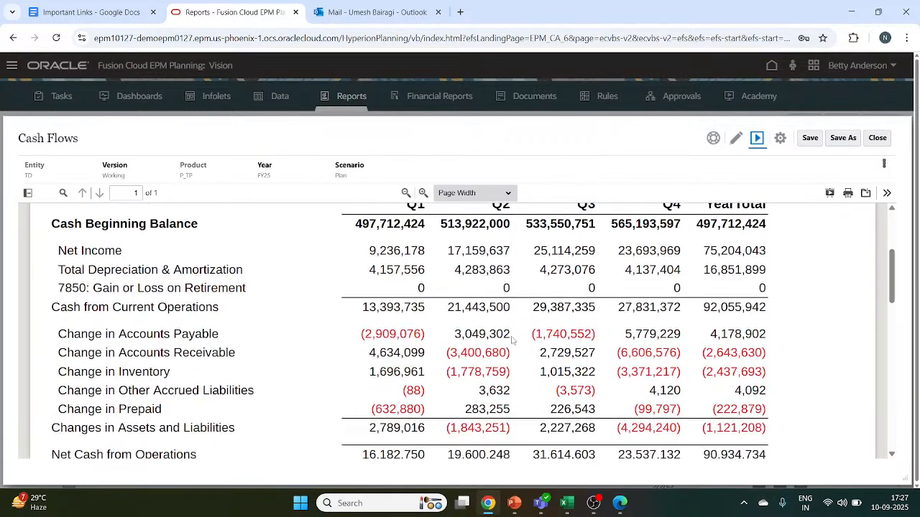
scroll(512, 340, "up", 4)
scroll(512, 340, "down", 5)
scroll(512, 341, "up", 5)
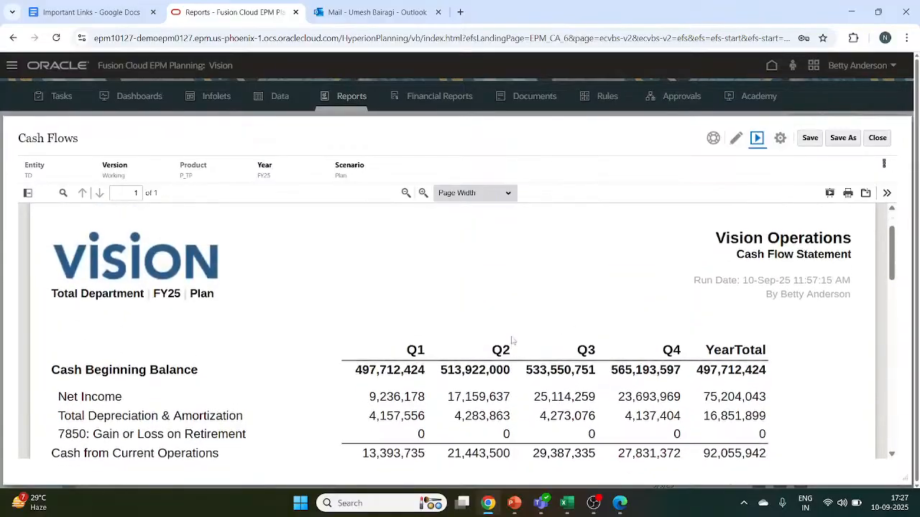
scroll(513, 341, "down", 4)
scroll(512, 341, "down", 3)
scroll(512, 340, "up", 5)
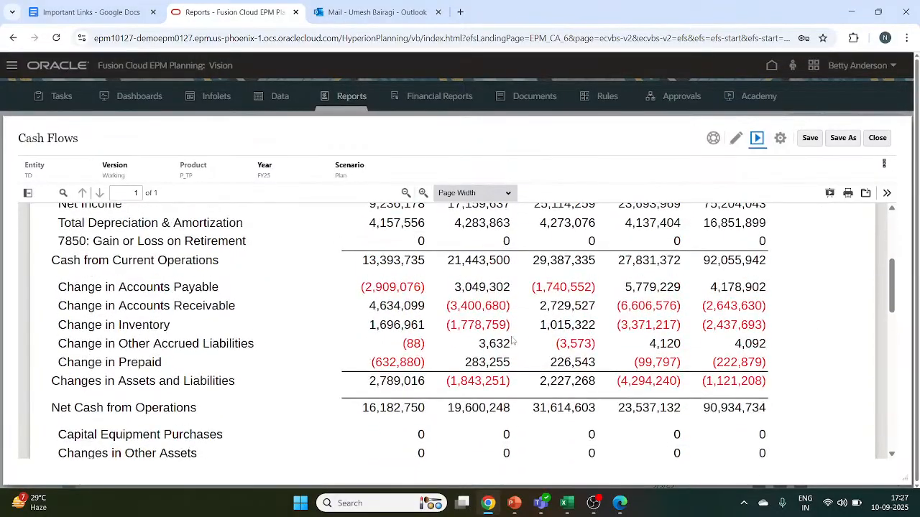
scroll(512, 341, "down", 5)
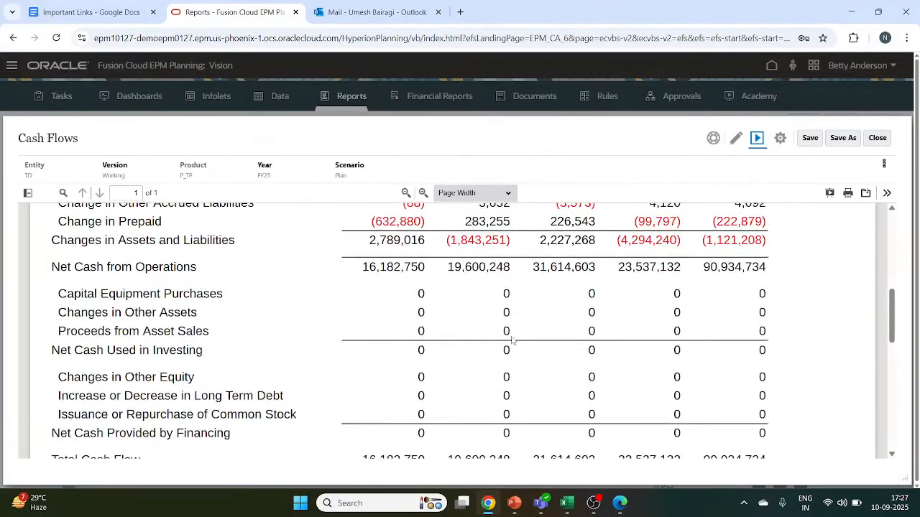
scroll(512, 340, "down", 3)
scroll(513, 340, "up", 8)
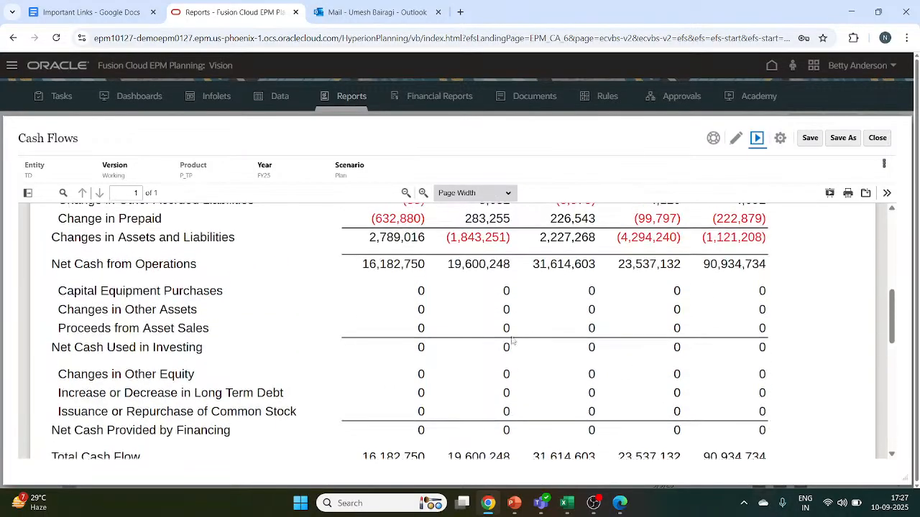
scroll(512, 341, "down", 1)
scroll(512, 340, "up", 1)
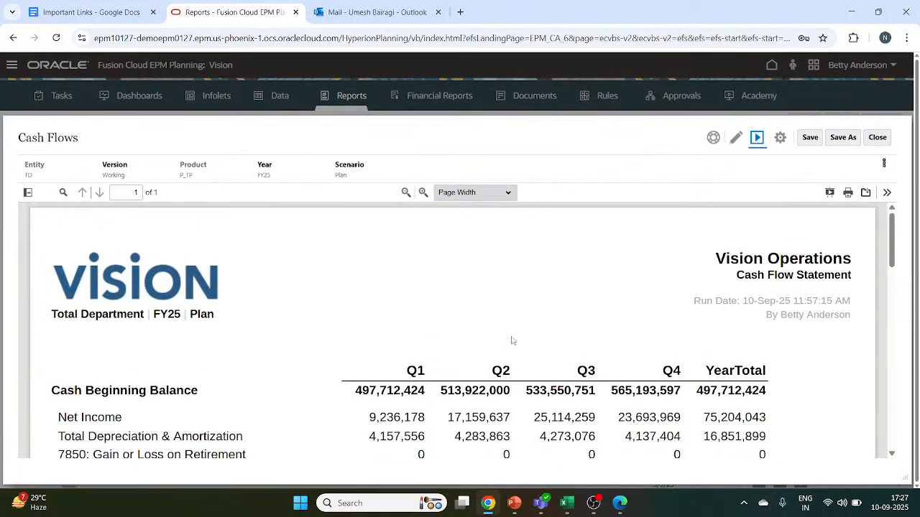
Show the page thumbnails beside the Cash Flow Statement and hide them again
scroll(513, 340, "down", 1)
scroll(512, 341, "up", 1)
scroll(513, 340, "down", 1)
scroll(513, 341, "up", 1)
left_click(28, 193)
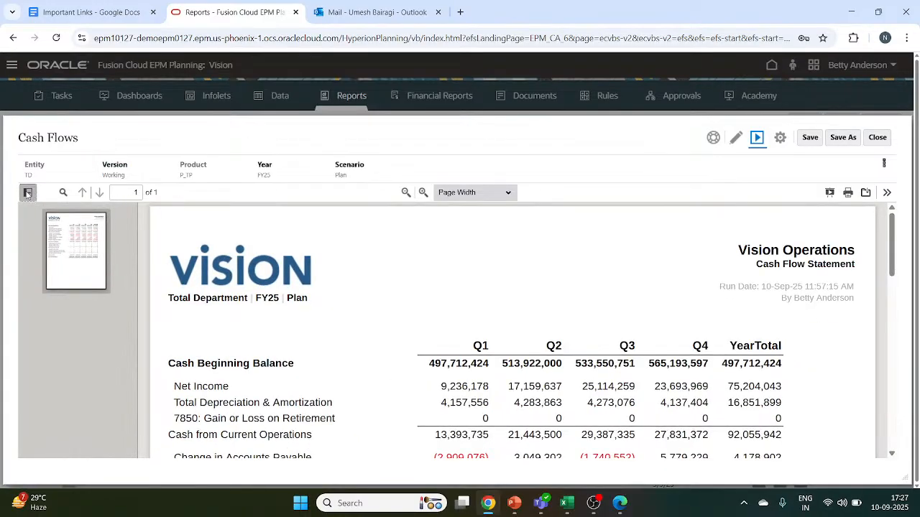
left_click(27, 192)
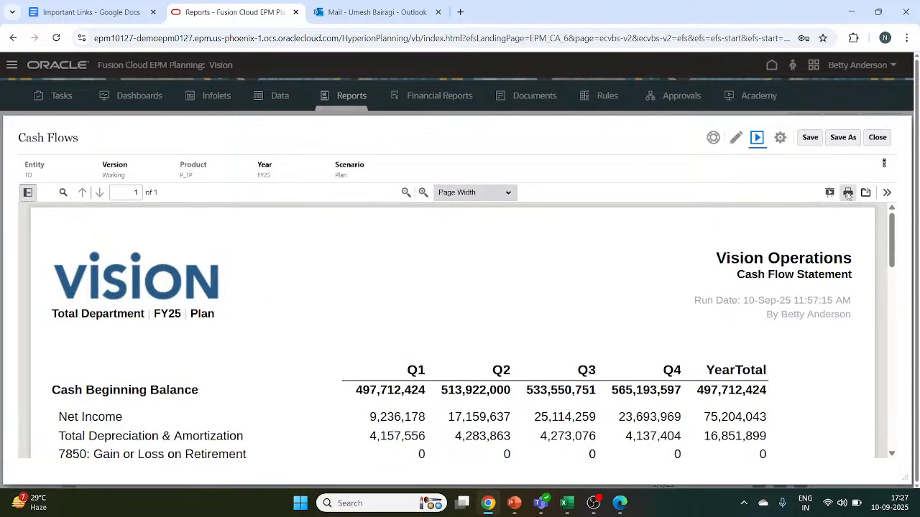
Review the quarterly and YearTotal figures down to Cash Ending Balance and return to the statement's header
scroll(669, 328, "down", 3)
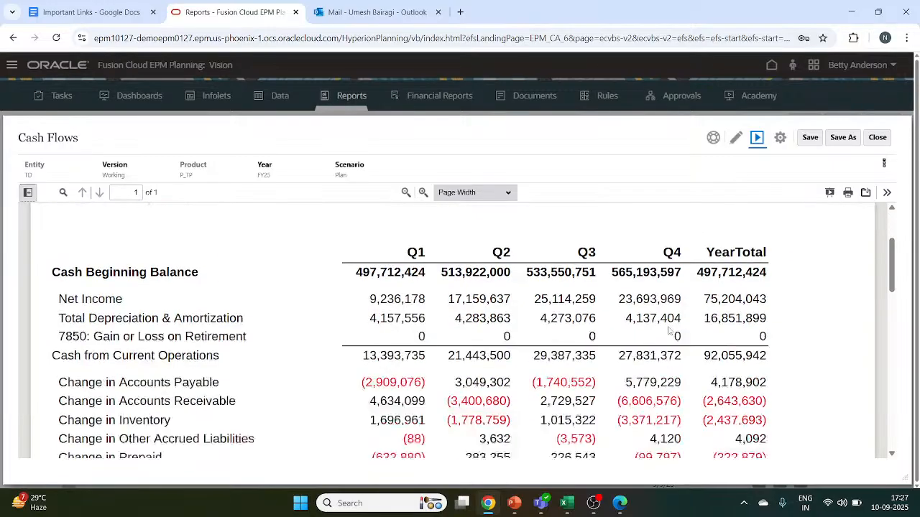
scroll(669, 330, "up", 1)
scroll(669, 328, "down", 3)
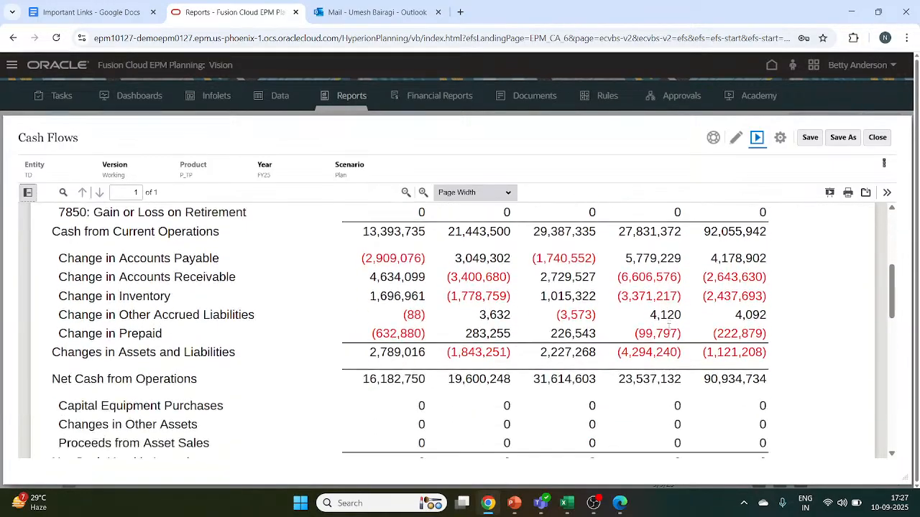
scroll(669, 328, "down", 3)
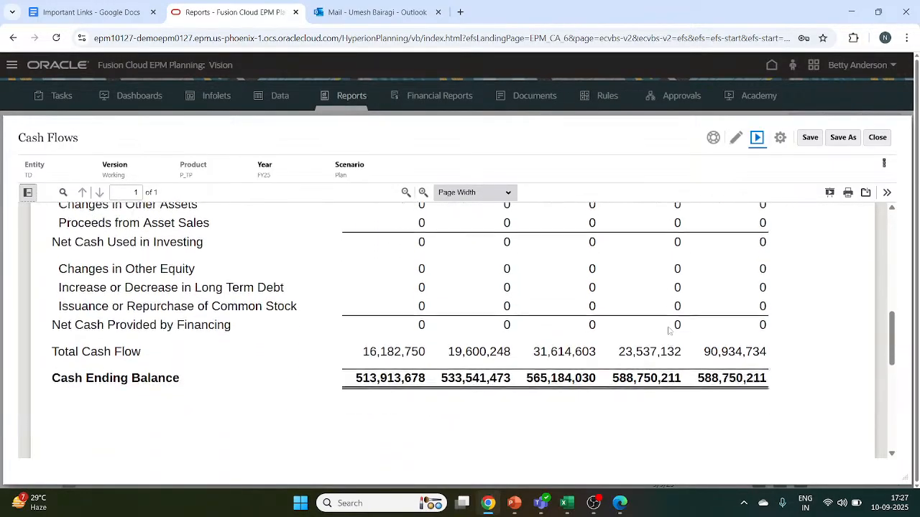
scroll(669, 331, "up", 1)
scroll(669, 329, "up", 5)
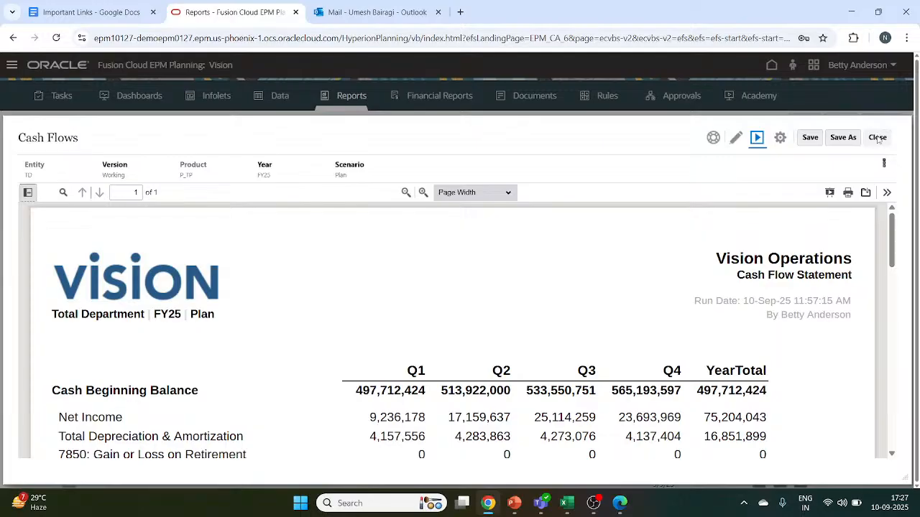
Close the PDF preview, export the Cash Flows report from Plan Reports in XLS format and open the downloaded Cash Flows.xlsx
left_click(878, 139)
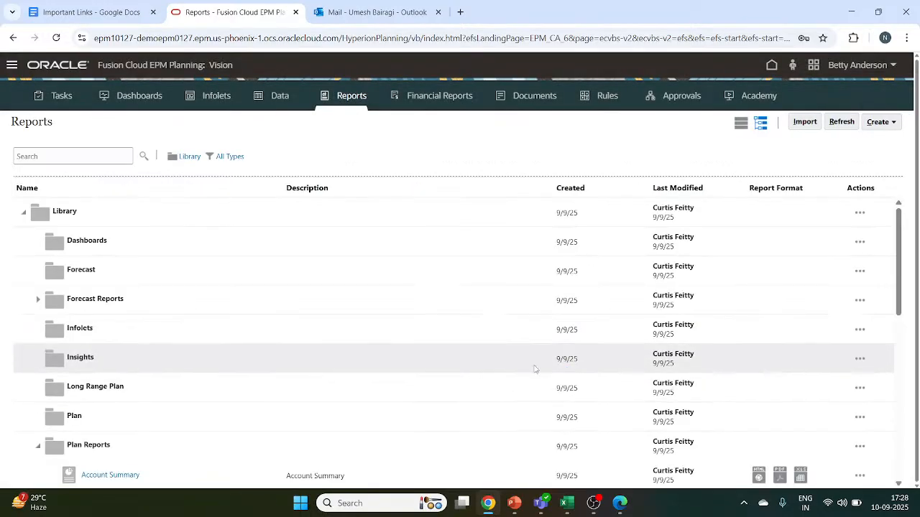
scroll(466, 322, "down", 3)
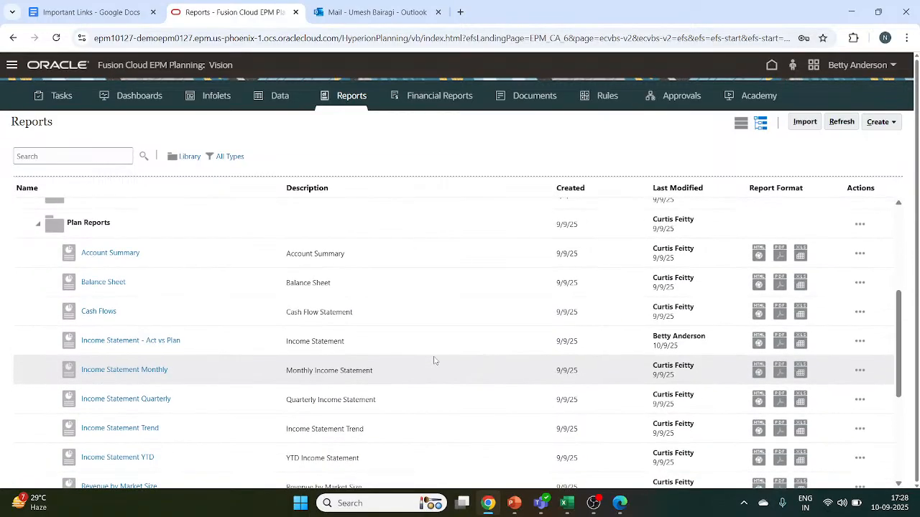
left_click(801, 314)
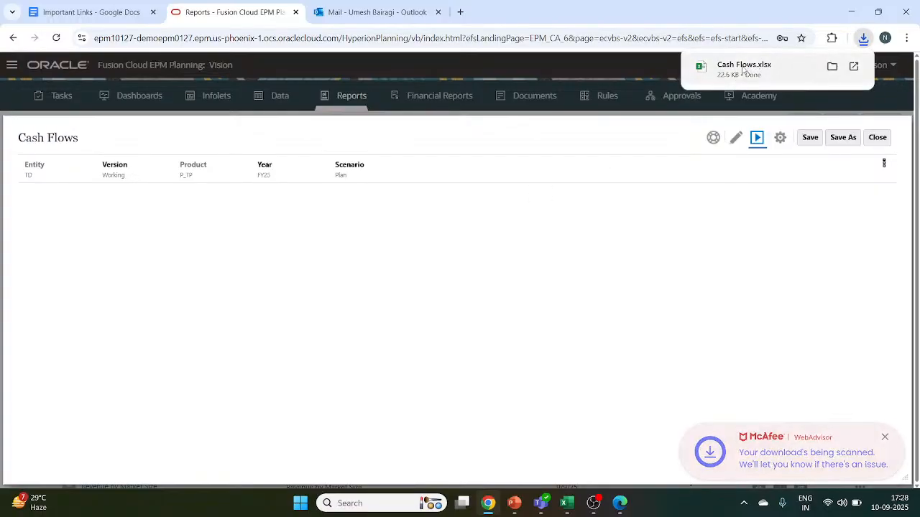
left_click(743, 68)
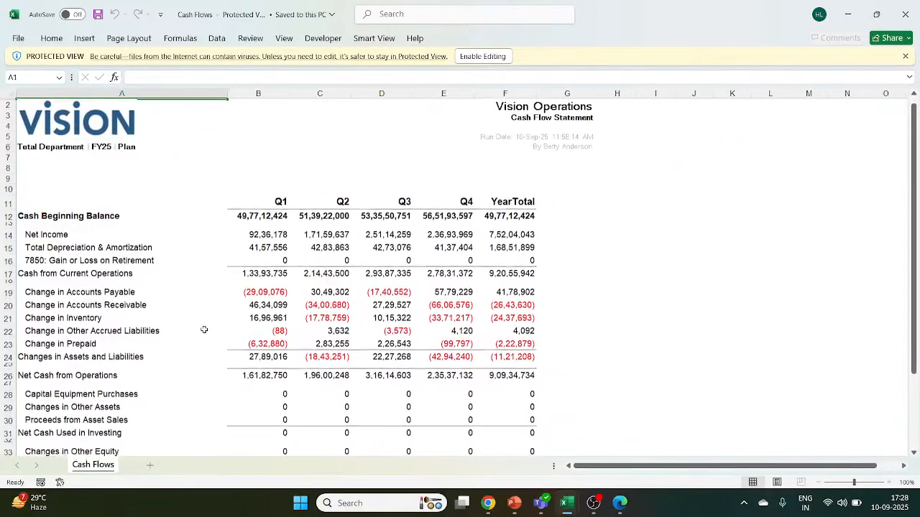
Look over the exported Cash Flow Statement in Excel and enable editing of the protected workbook
scroll(204, 326, "down", 1)
scroll(205, 324, "up", 1)
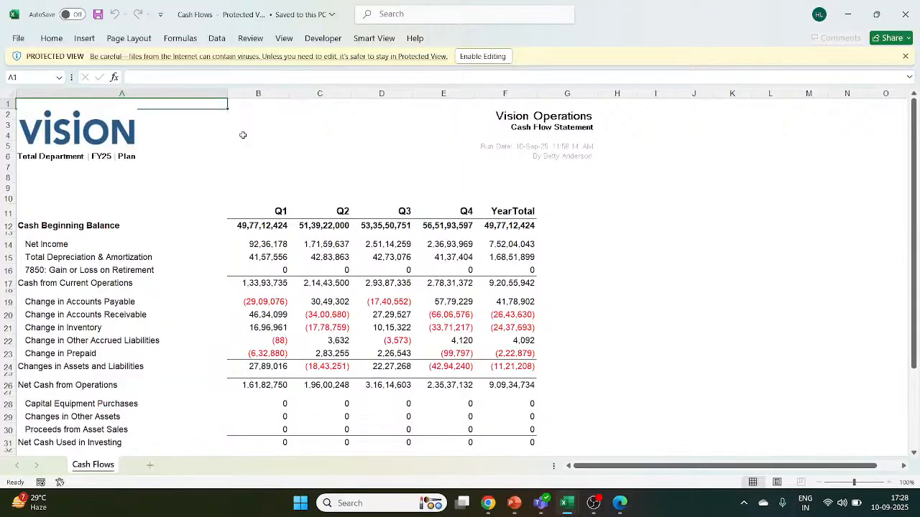
scroll(306, 213, "down", 2)
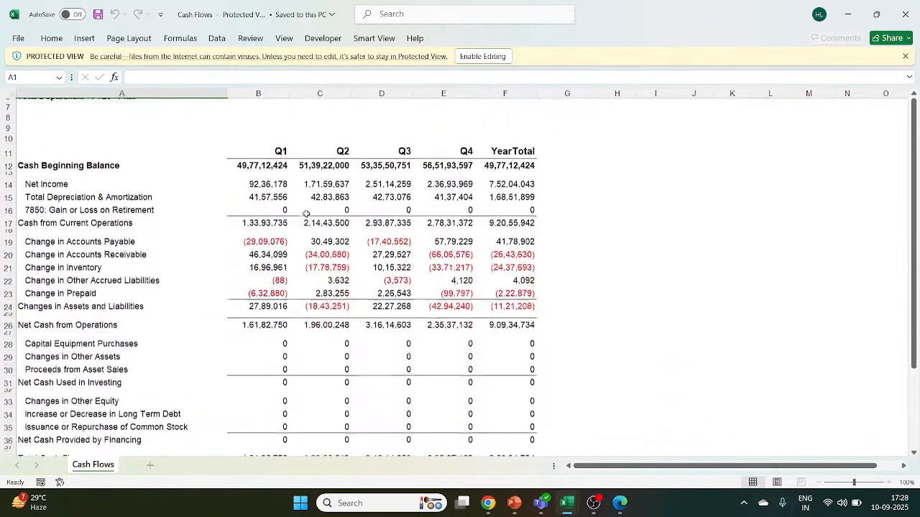
scroll(306, 214, "up", 1)
scroll(306, 215, "up", 1)
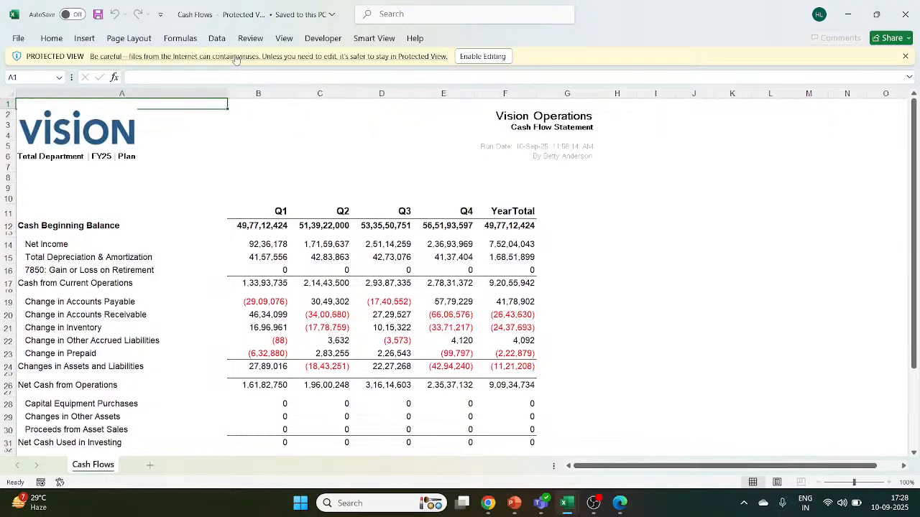
left_click(490, 57)
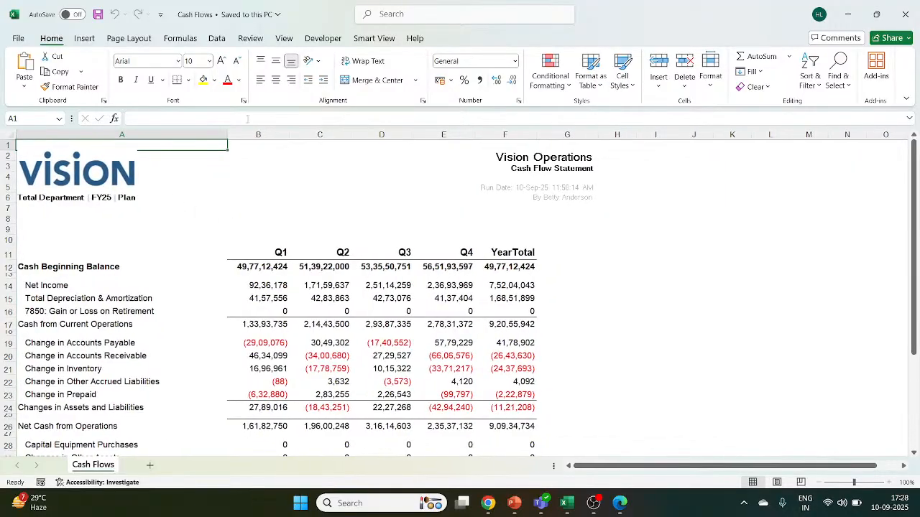
Toggle the display of the sheet's gridlines and its row and column headings, returning both to their original settings
left_click(131, 38)
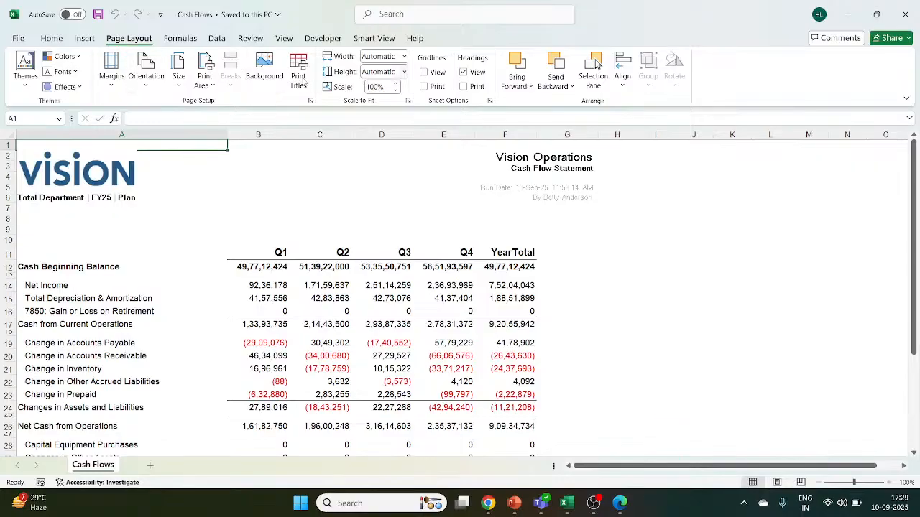
left_click(424, 72)
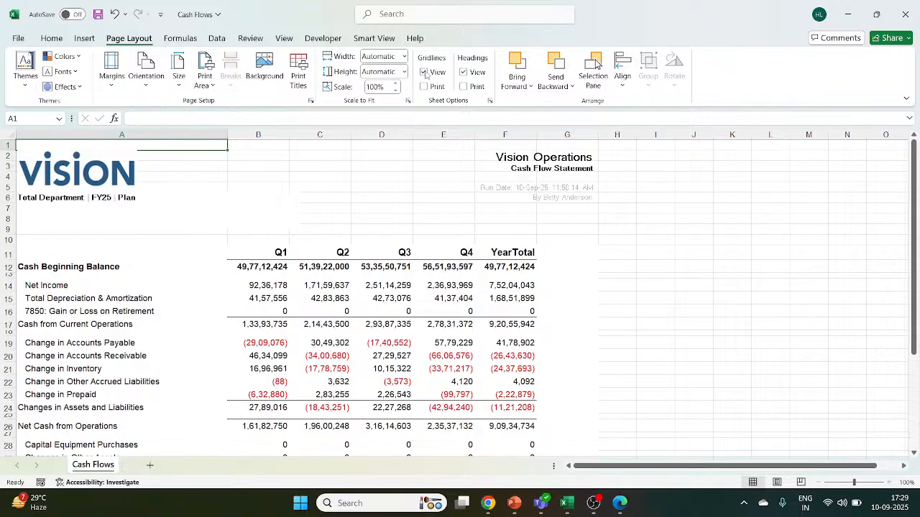
left_click(424, 73)
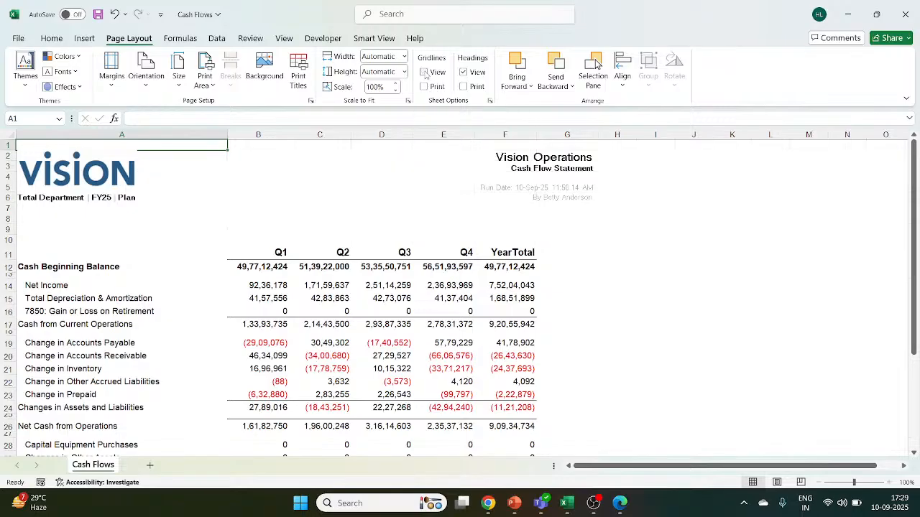
left_click(463, 73)
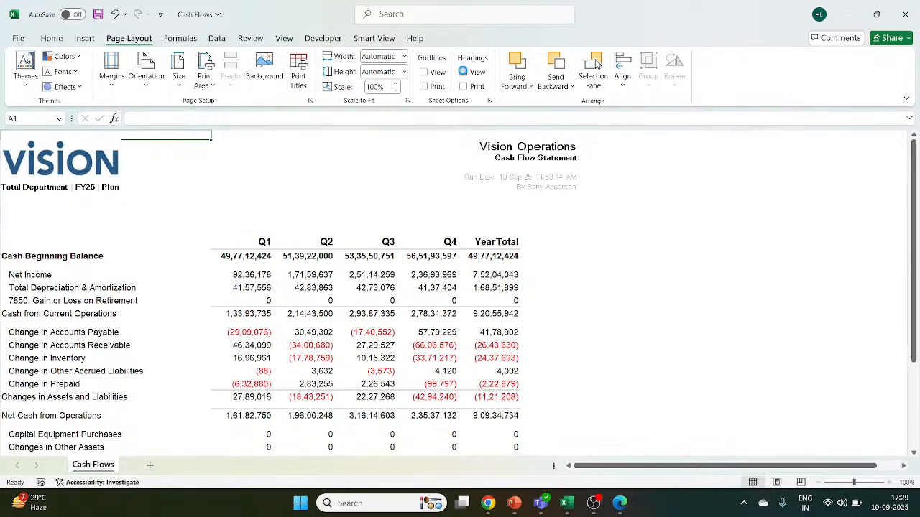
left_click(464, 72)
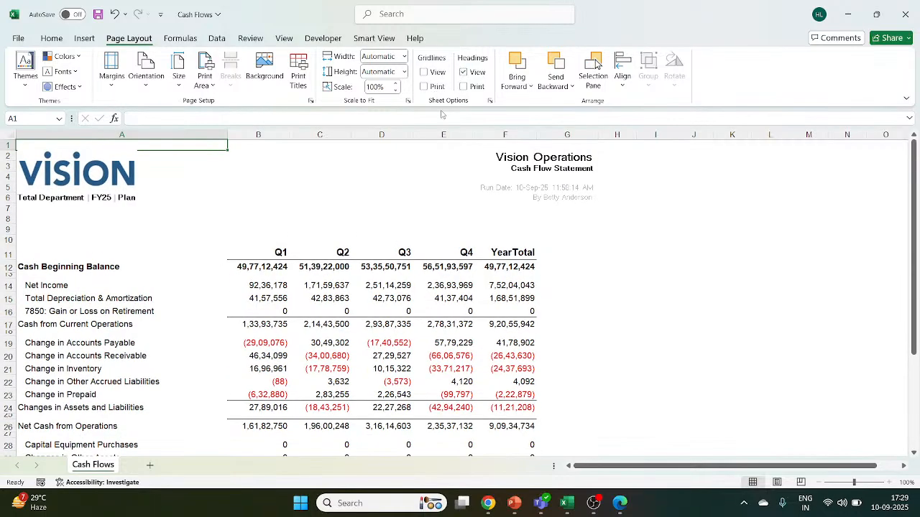
left_click(464, 73)
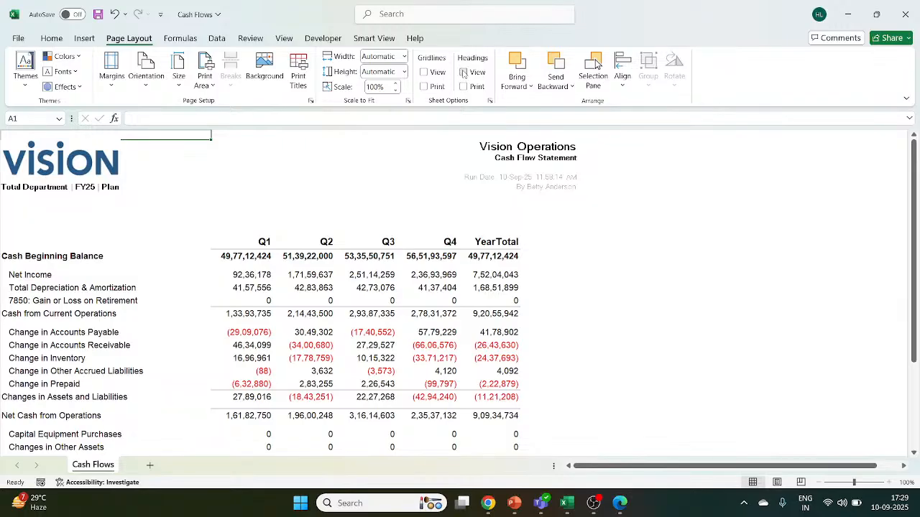
left_click(463, 72)
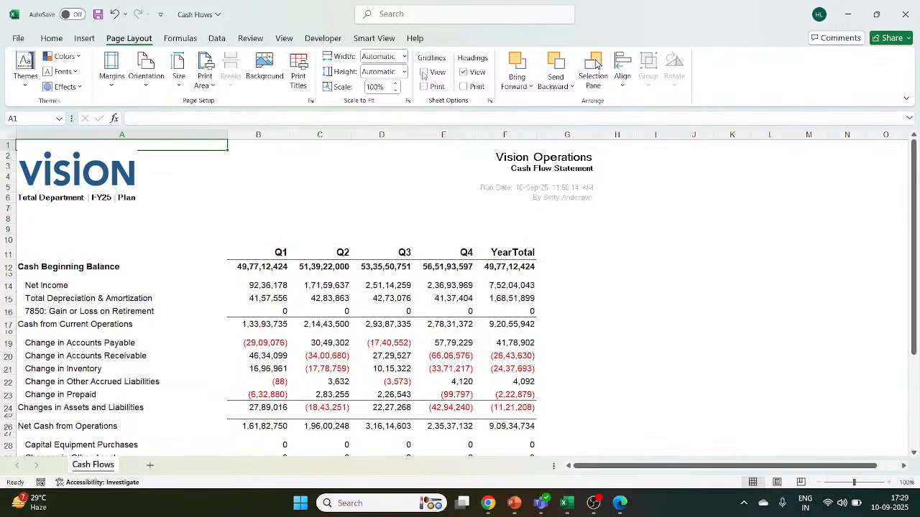
left_click(424, 73)
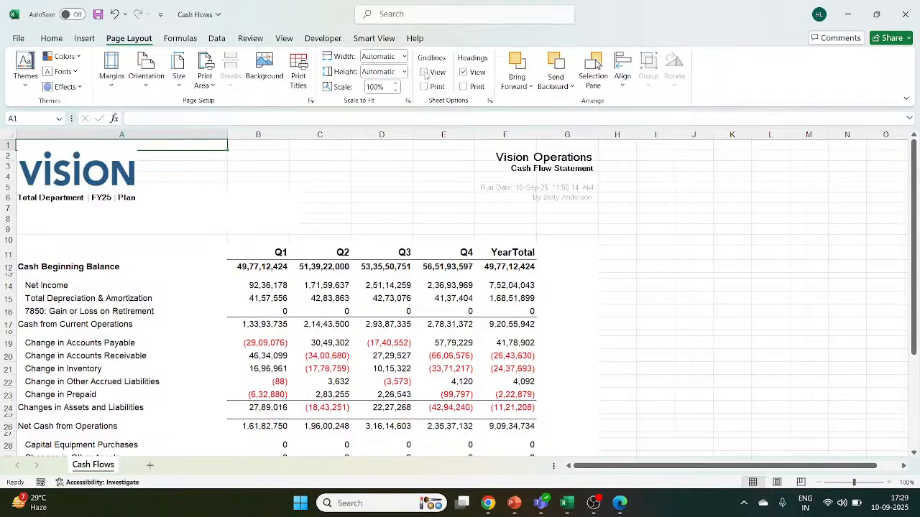
left_click(424, 72)
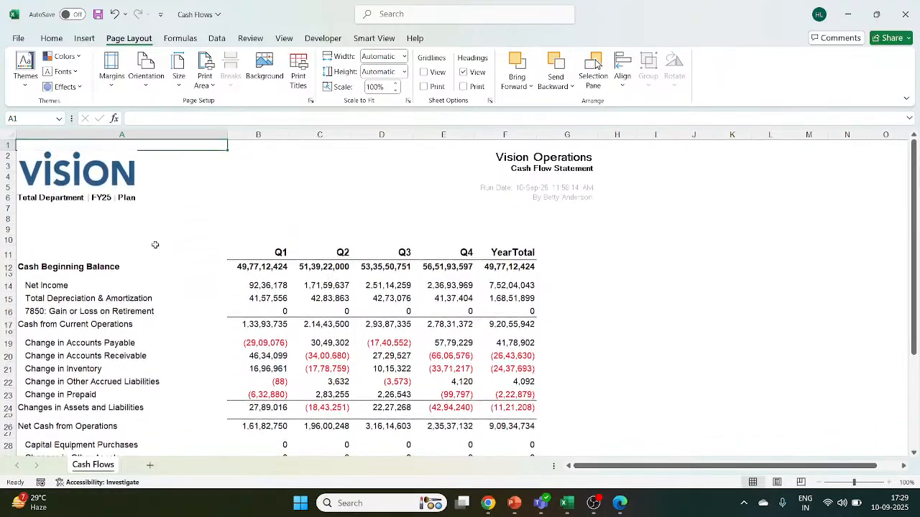
Examine the exported Cash Flow Statement from its header to Cash Ending Balance across the quarterly and YearTotal columns
scroll(155, 244, "down", 3)
scroll(154, 245, "down", 4)
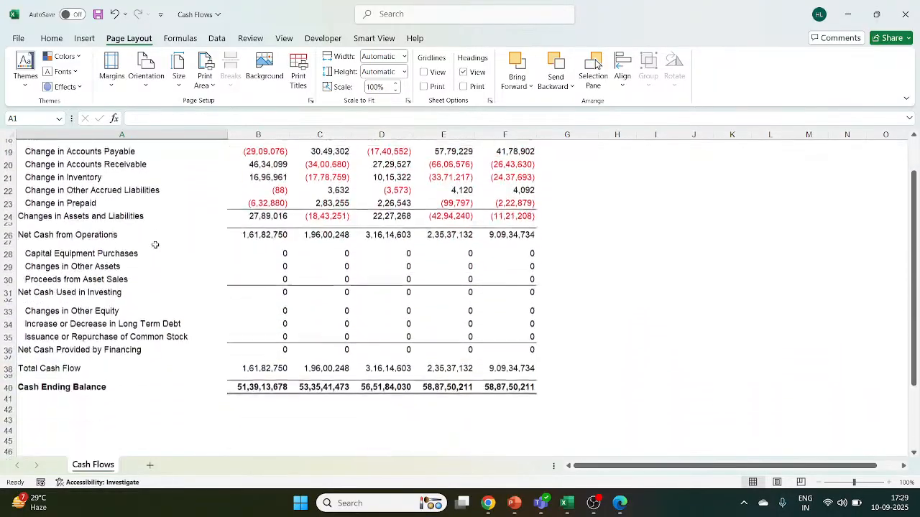
scroll(155, 244, "up", 5)
scroll(154, 244, "up", 1)
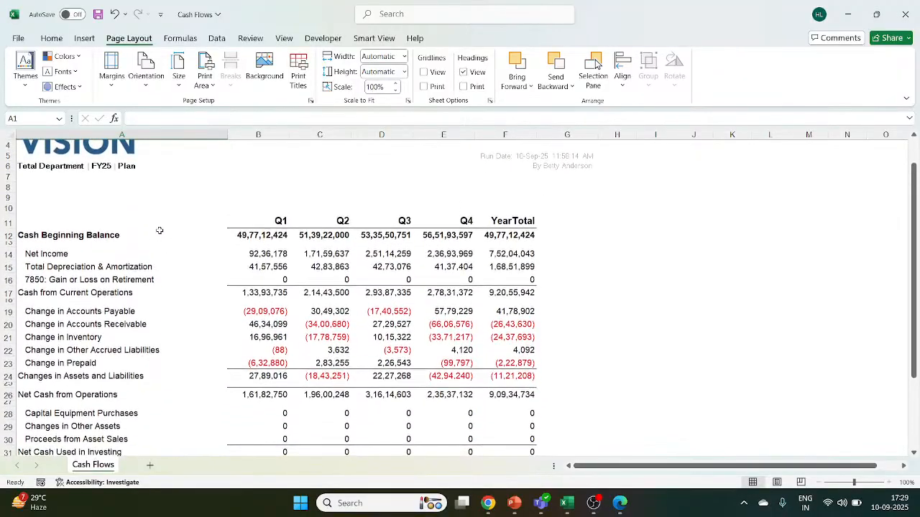
scroll(160, 230, "down", 3)
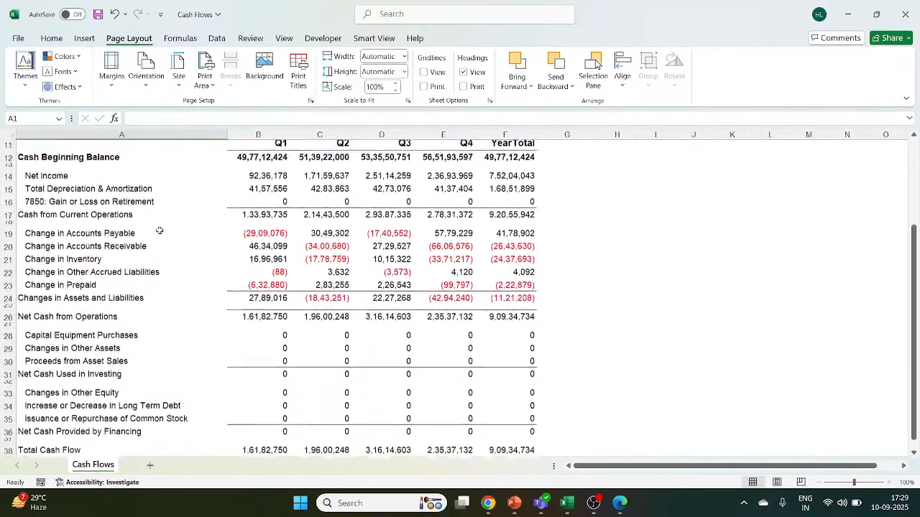
scroll(160, 230, "up", 1)
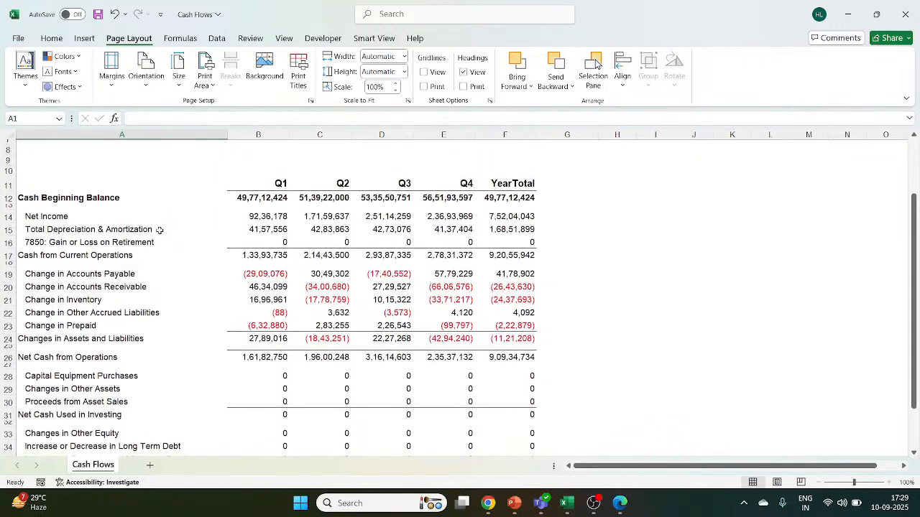
scroll(215, 267, "down", 1)
scroll(218, 283, "up", 3)
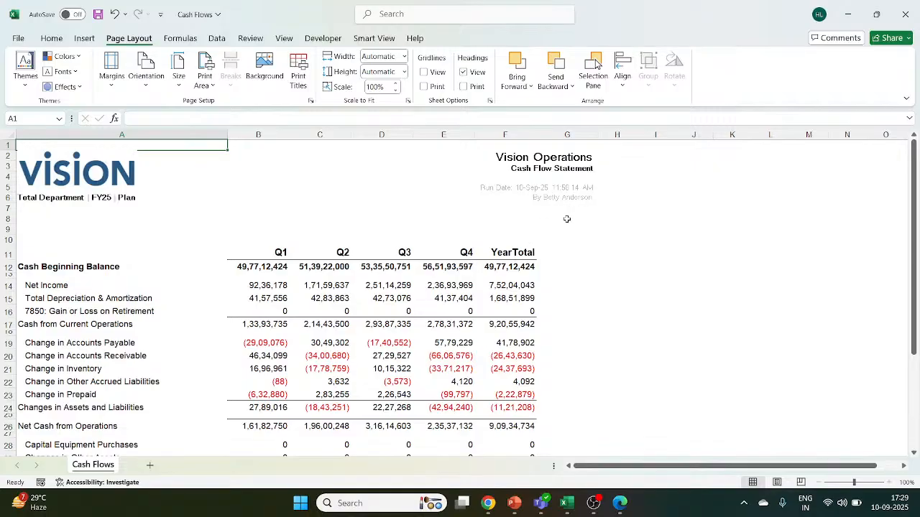
Close the Cash Flows workbook without saving the changes and switch back to the EPM Planning reports in Chrome
left_click(904, 16)
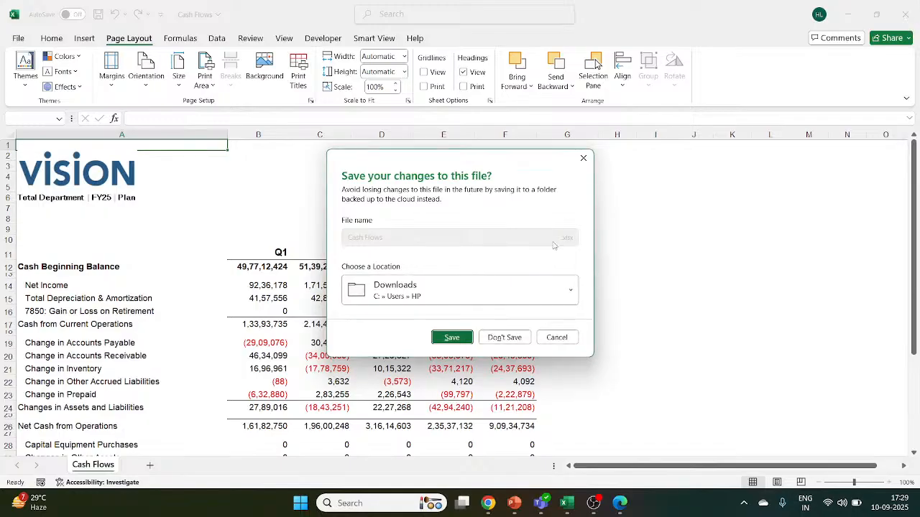
left_click(518, 337)
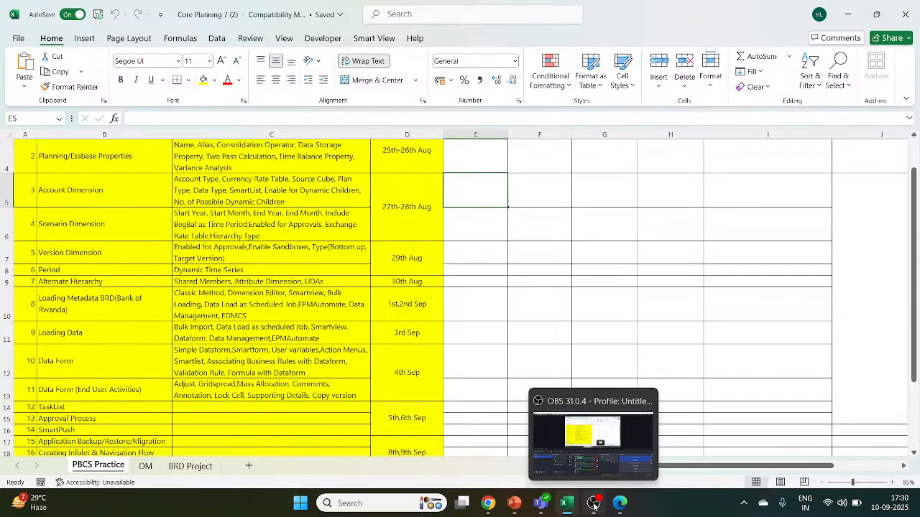
mouse_move(616, 505)
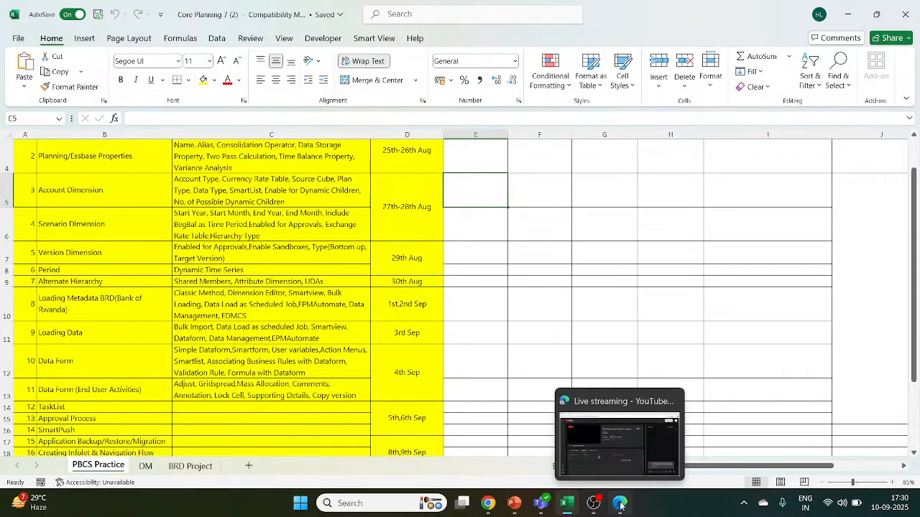
mouse_move(571, 505)
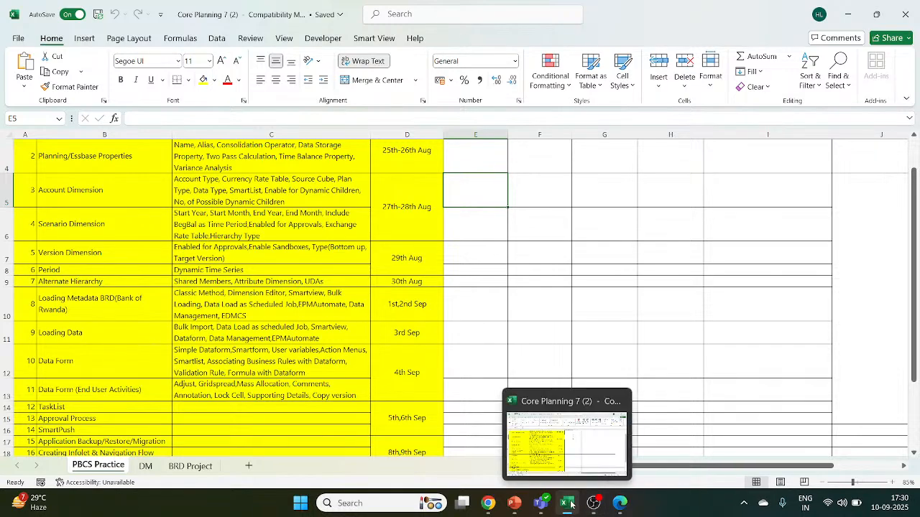
mouse_move(489, 505)
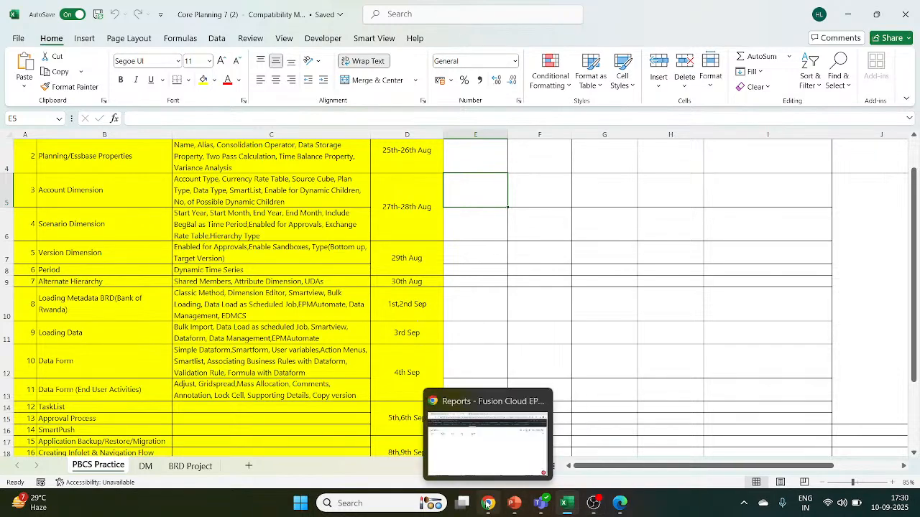
left_click(478, 473)
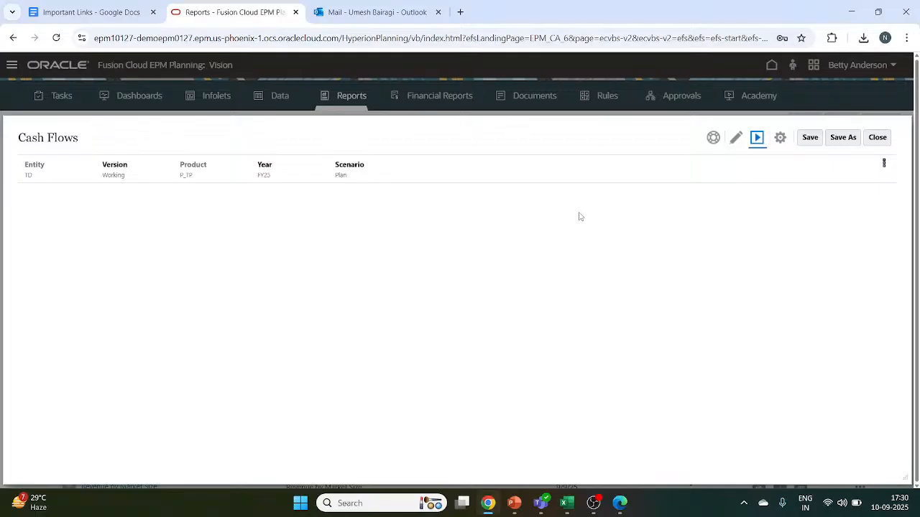
Close the Cash Flows report and open the Balance Sheet from Plan Reports in HTML format
left_click(878, 138)
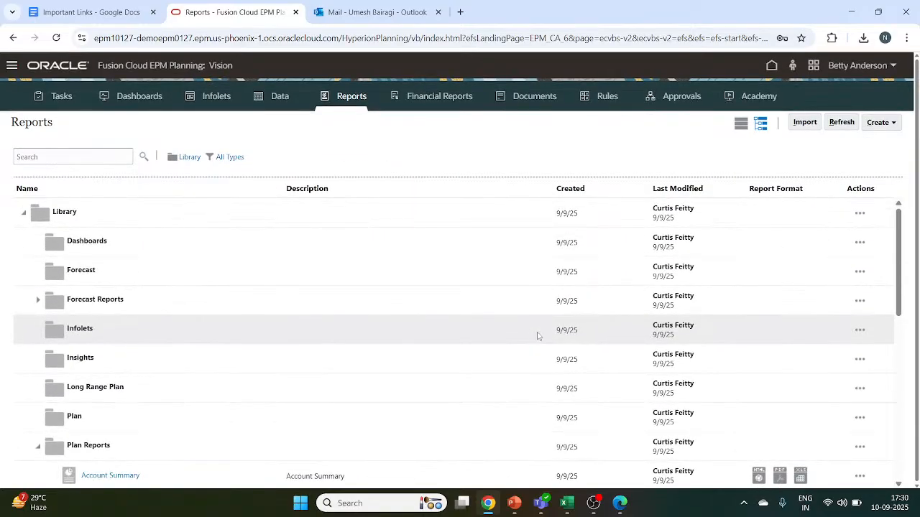
scroll(457, 387, "down", 3)
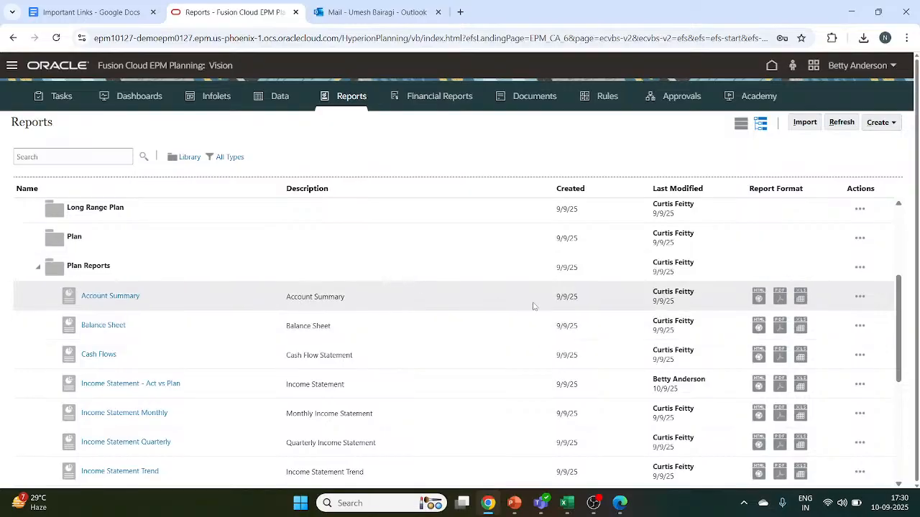
left_click(759, 327)
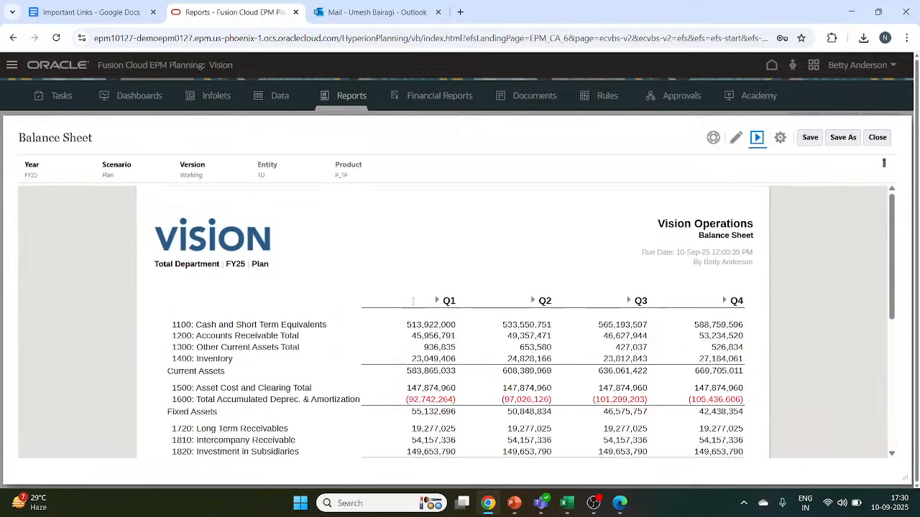
Review the Balance Sheet's quarterly assets, liabilities and equity rows and return to the report header
scroll(413, 305, "down", 3)
scroll(412, 302, "up", 5)
scroll(412, 301, "down", 5)
scroll(413, 301, "down", 3)
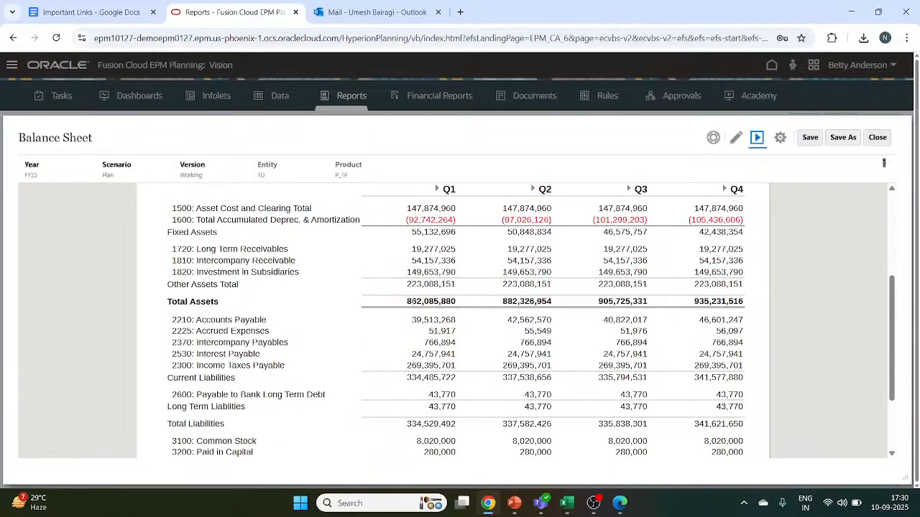
scroll(412, 302, "up", 3)
scroll(414, 305, "up", 4)
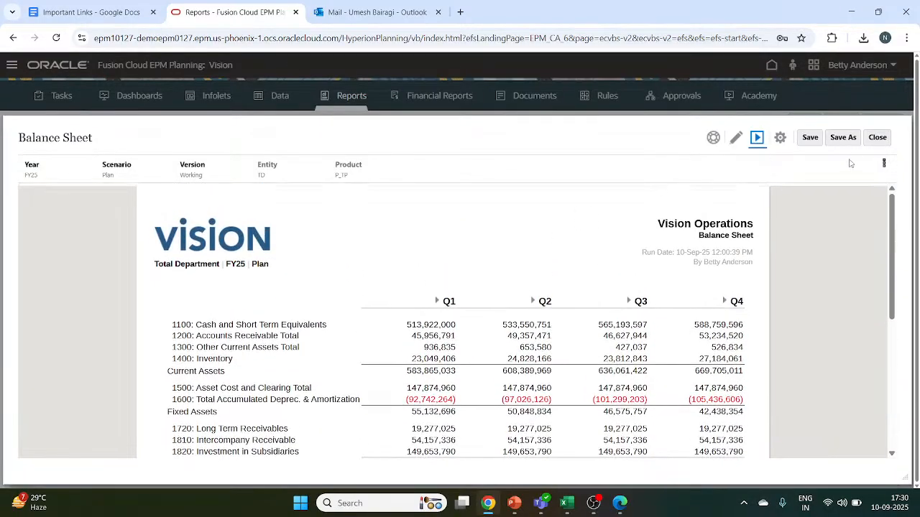
Close the Balance Sheet report and switch the Reports list to the flat view
left_click(881, 138)
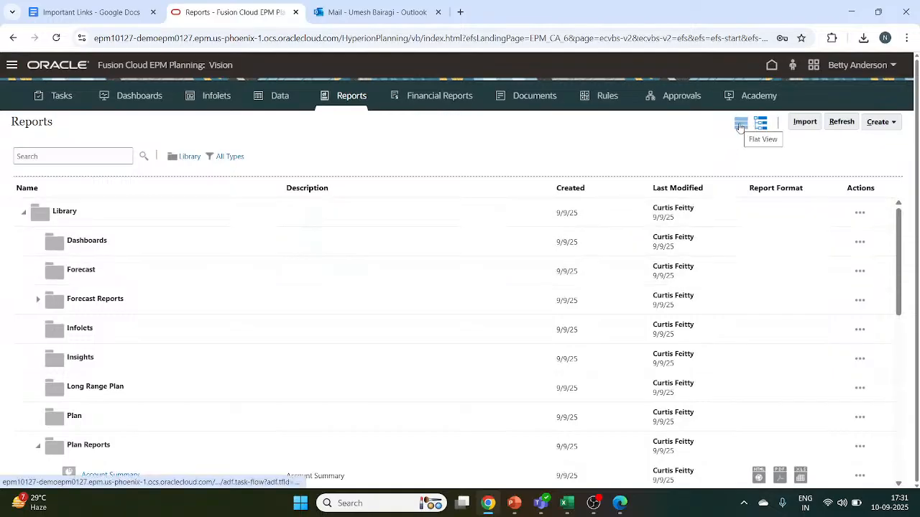
left_click(739, 124)
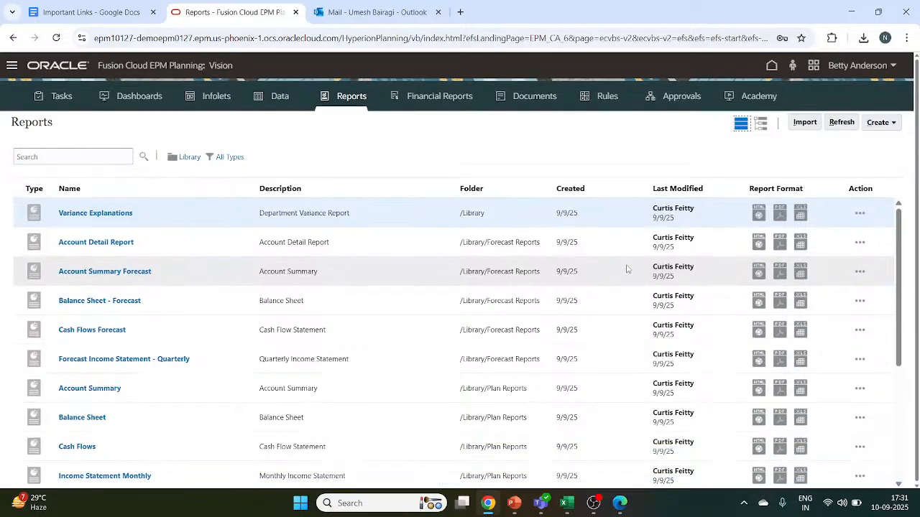
Switch the Reports list to the tree view and look over the Import Financial Report dialog without importing a file
left_click(761, 127)
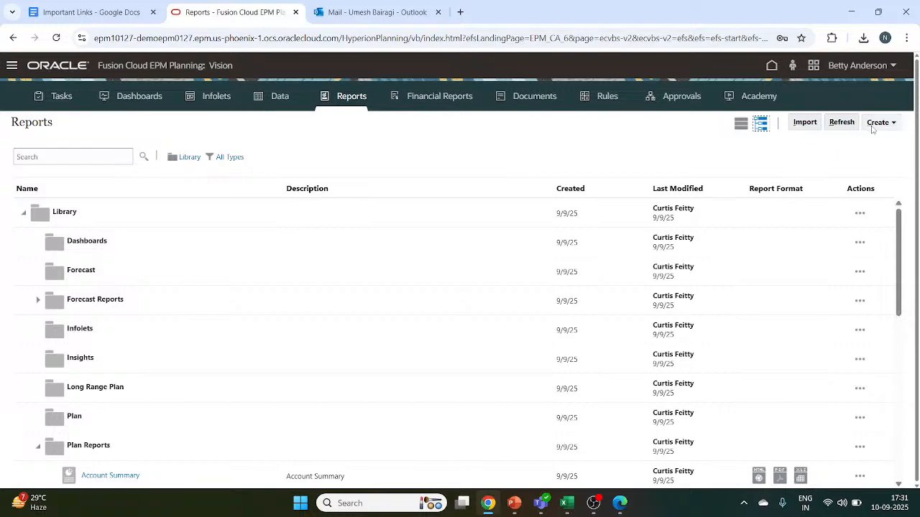
left_click(805, 124)
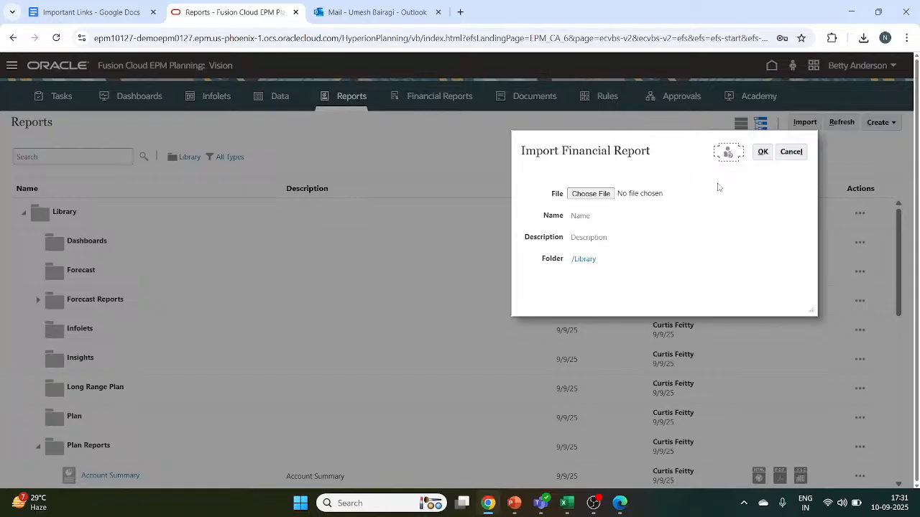
left_click(797, 155)
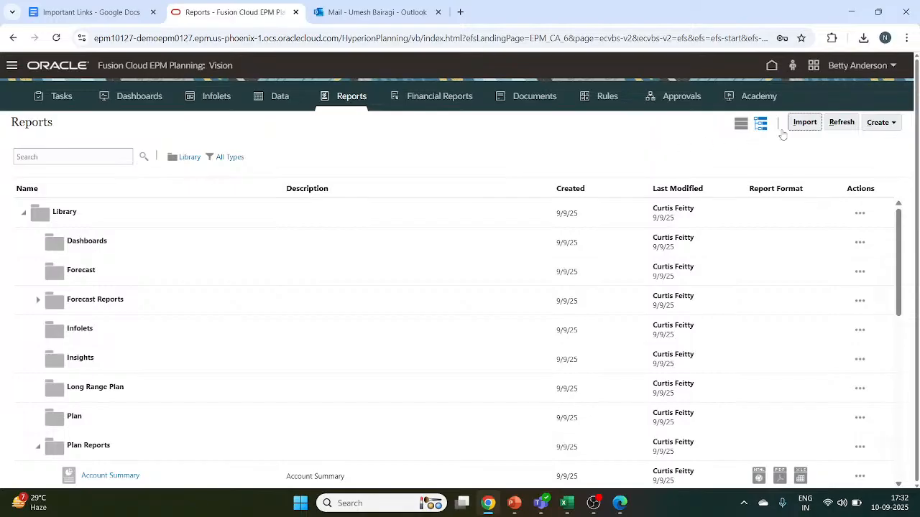
left_click(805, 123)
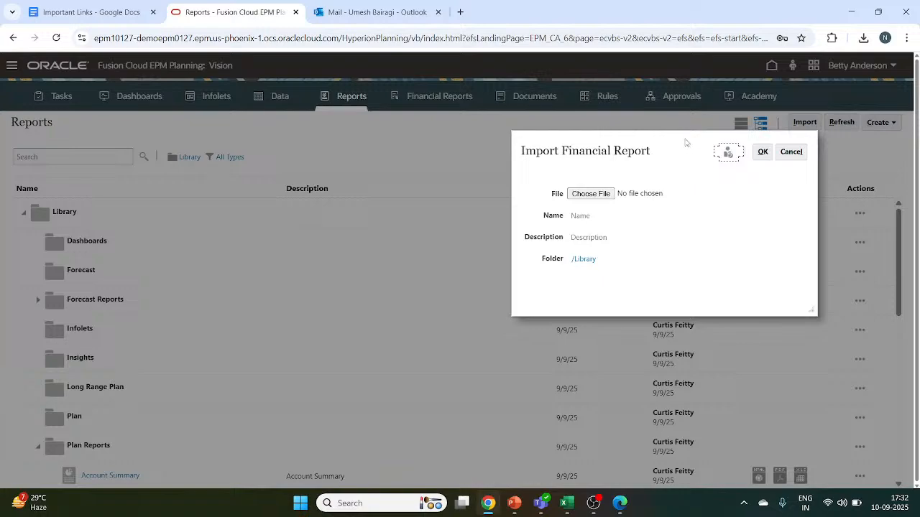
left_click(799, 153)
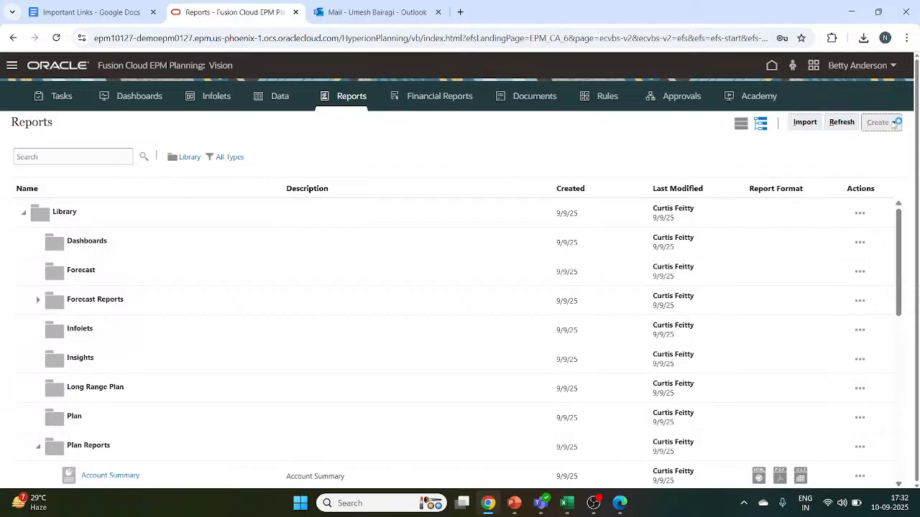
Create a new report with a grid on its first page and add a second page
left_click(891, 123)
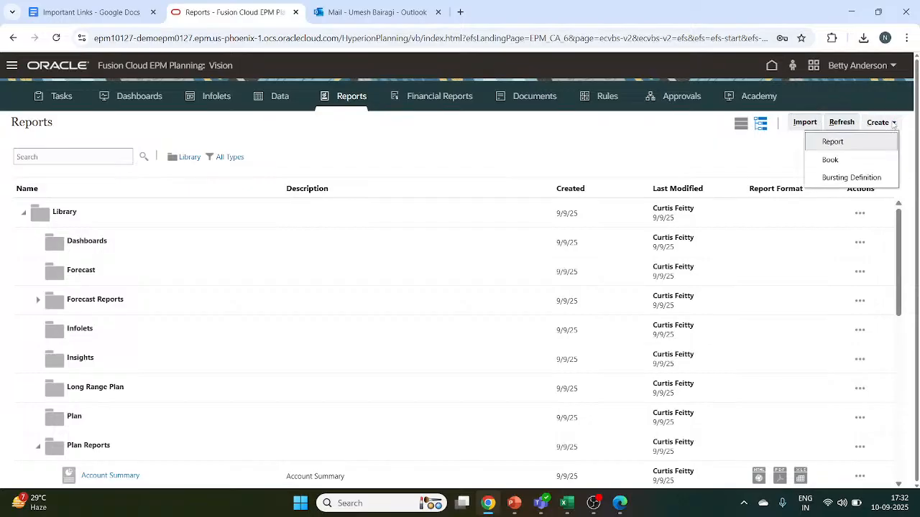
left_click(847, 141)
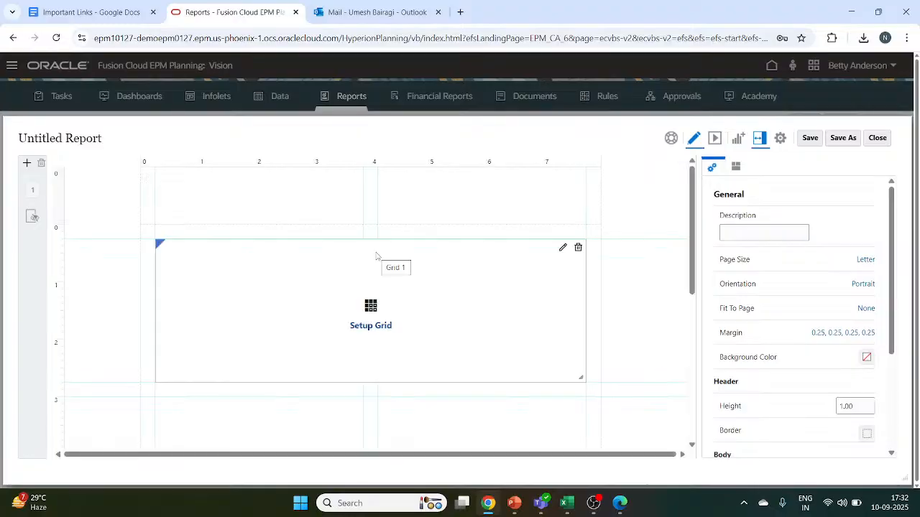
left_click(26, 164)
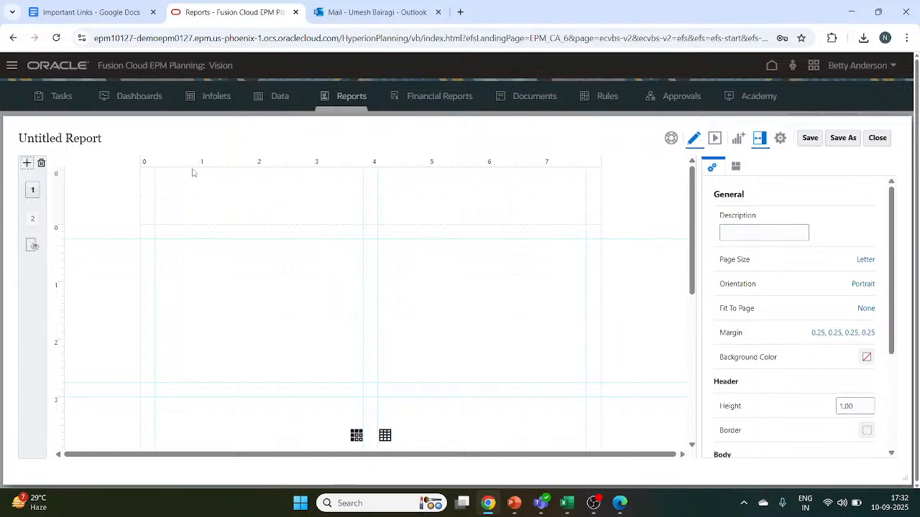
Place a grid on the current page and set its data source to Vision Plan1
left_click(356, 435)
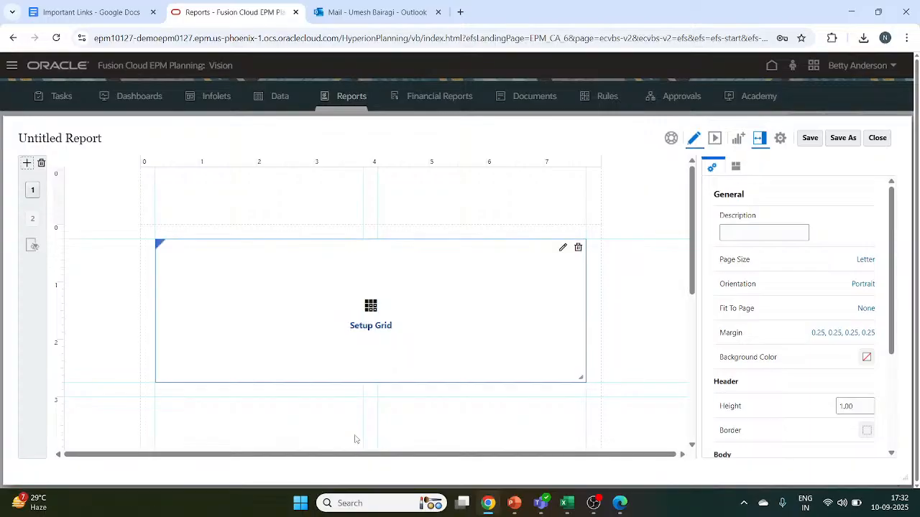
left_click(564, 248)
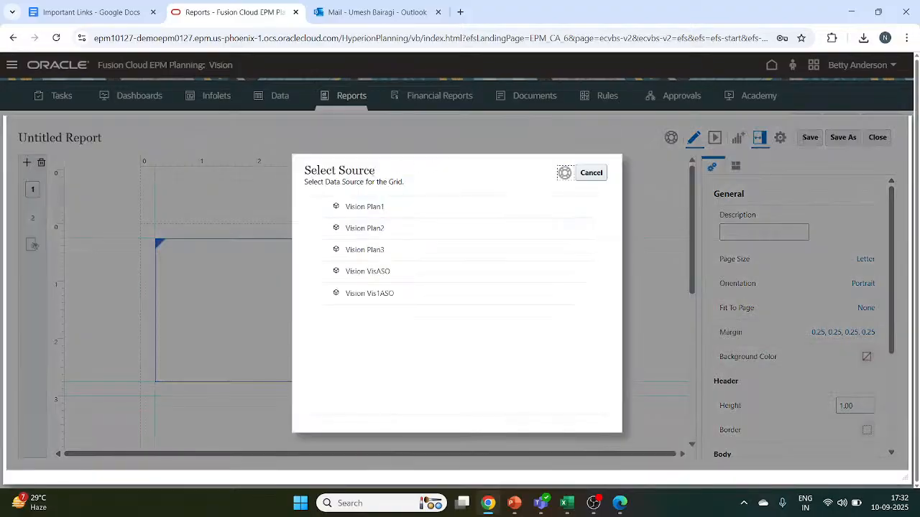
double_click(360, 206)
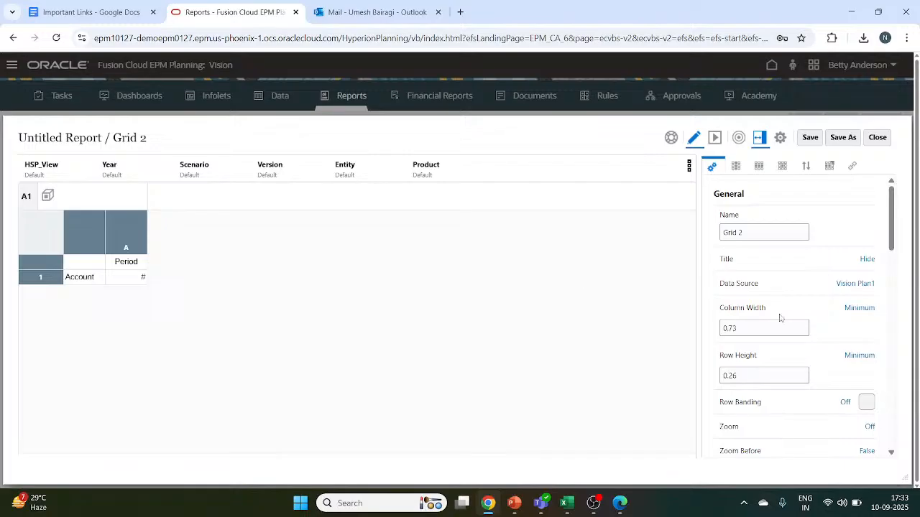
Examine the grid's general, display and heading properties and reselect Vision Plan1 as its data source
scroll(780, 317, "down", 4)
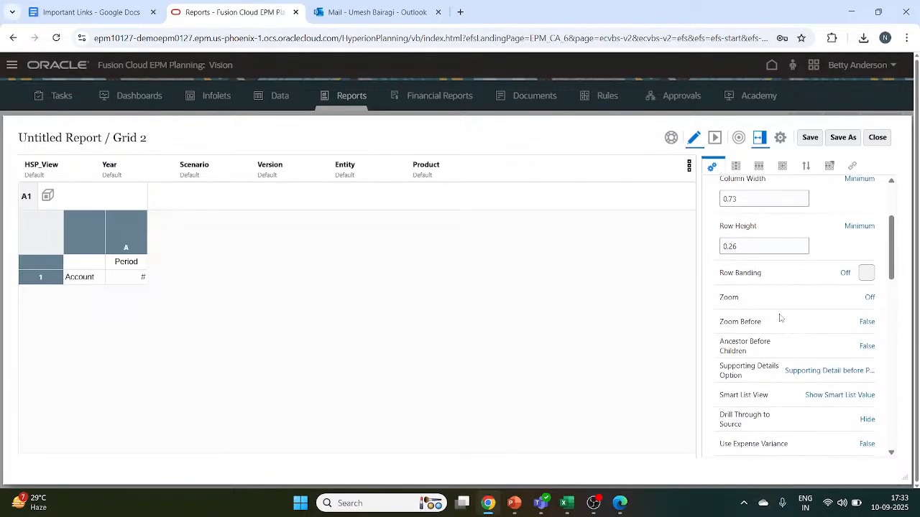
scroll(781, 318, "down", 6)
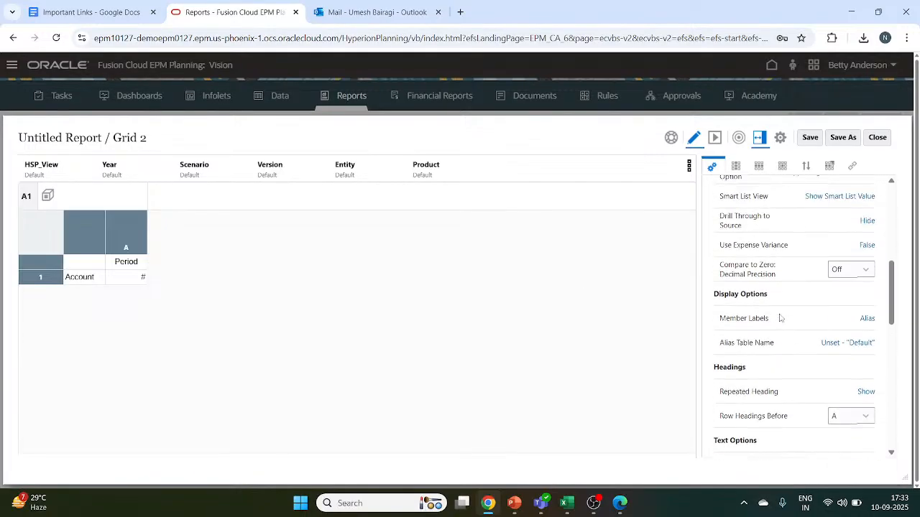
scroll(780, 318, "down", 3)
scroll(781, 317, "up", 3)
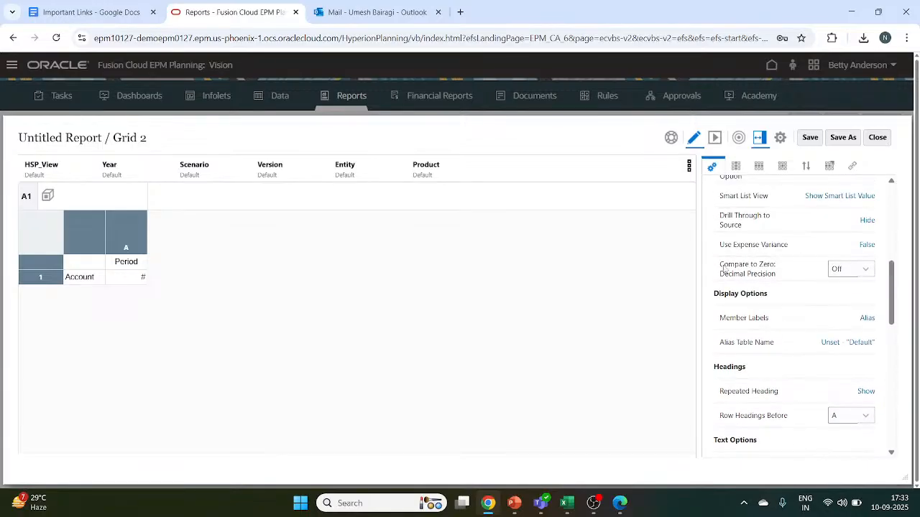
left_click(133, 279)
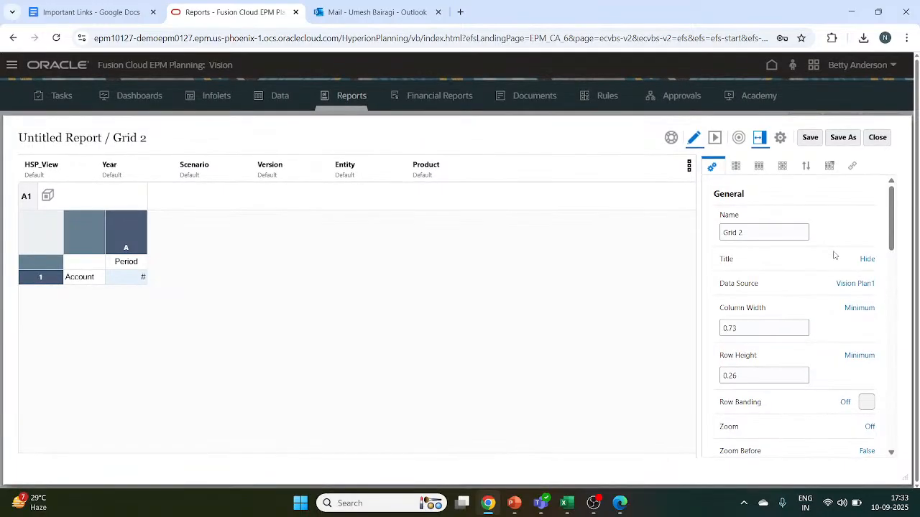
left_click(758, 232)
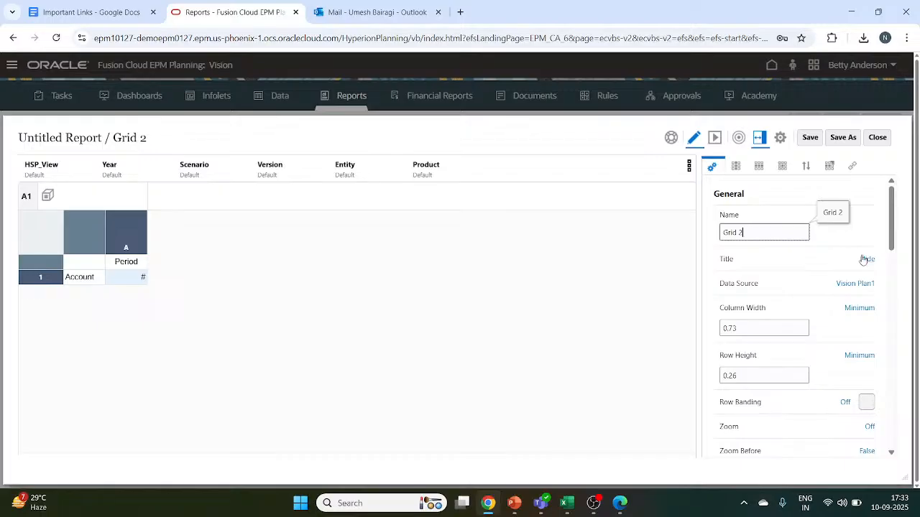
left_click(859, 285)
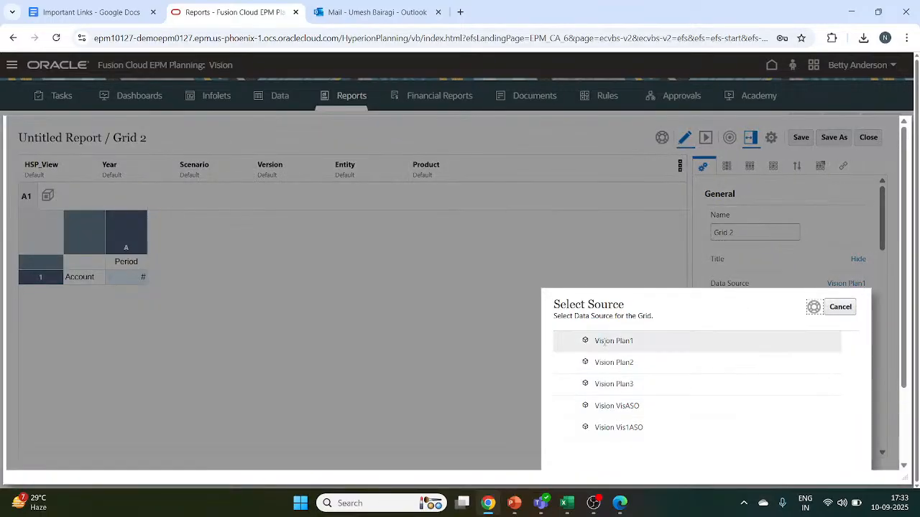
left_click(603, 341)
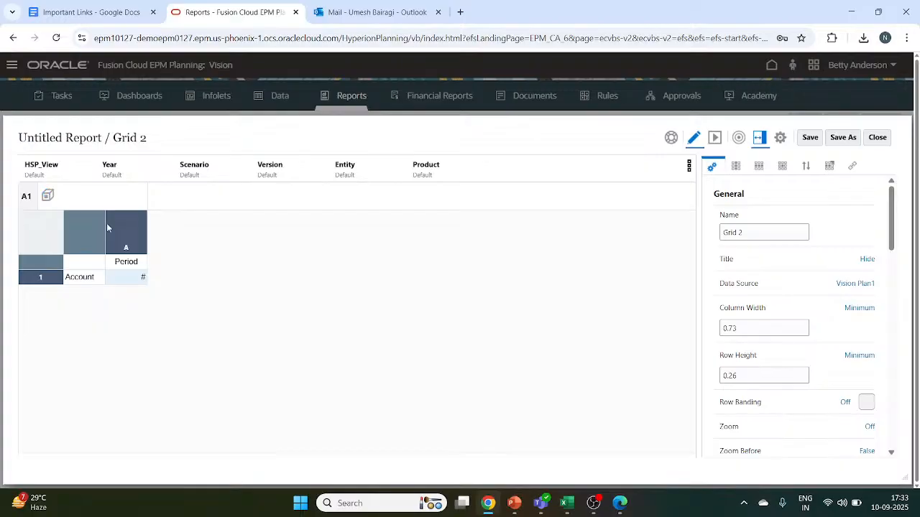
Open the member selector for the Account row and expand the hierarchy through AllA, BS and 1001 to the children of 1010
left_click(91, 280)
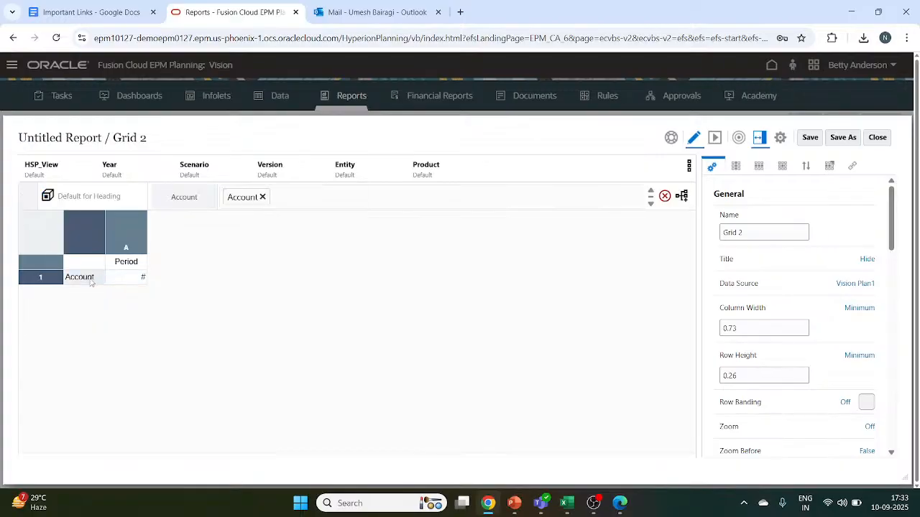
right_click(89, 281)
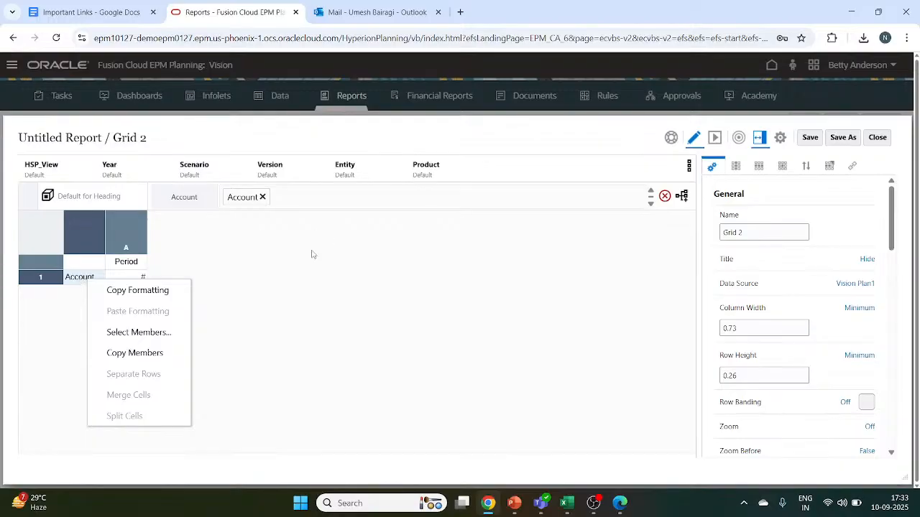
left_click(285, 259)
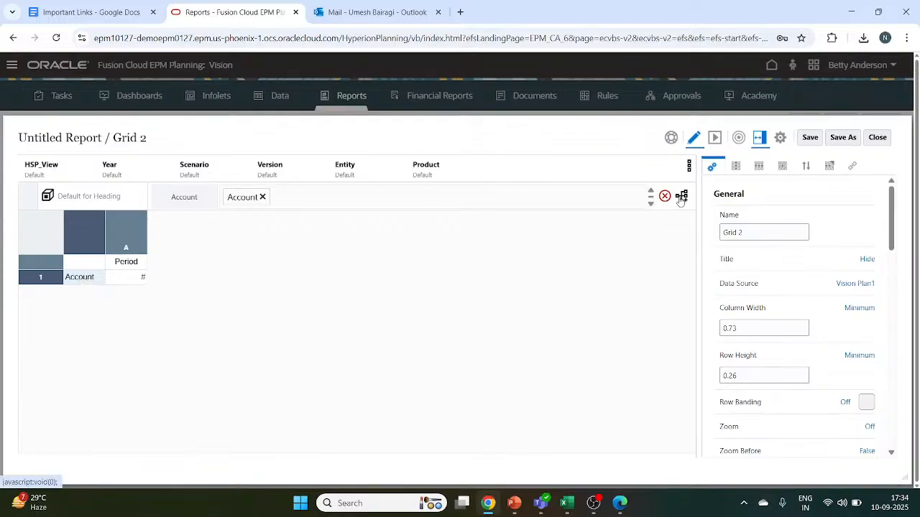
left_click(681, 197)
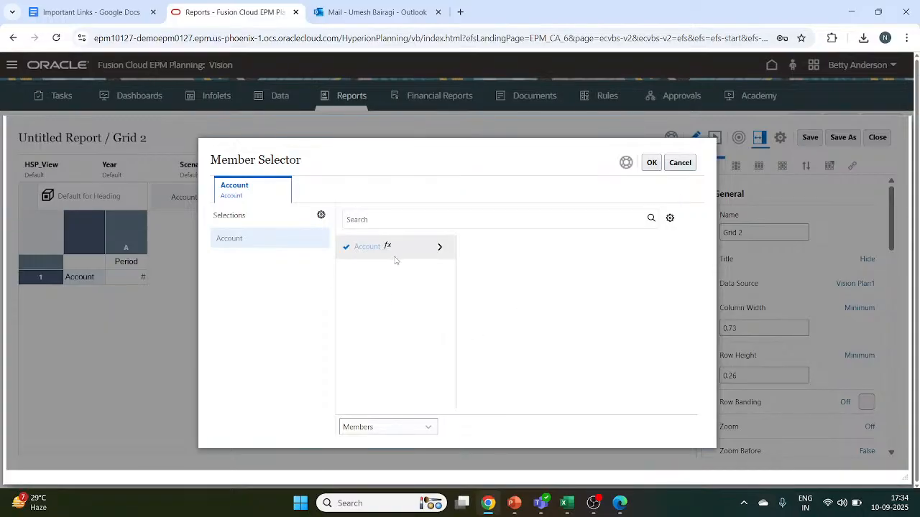
left_click(441, 248)
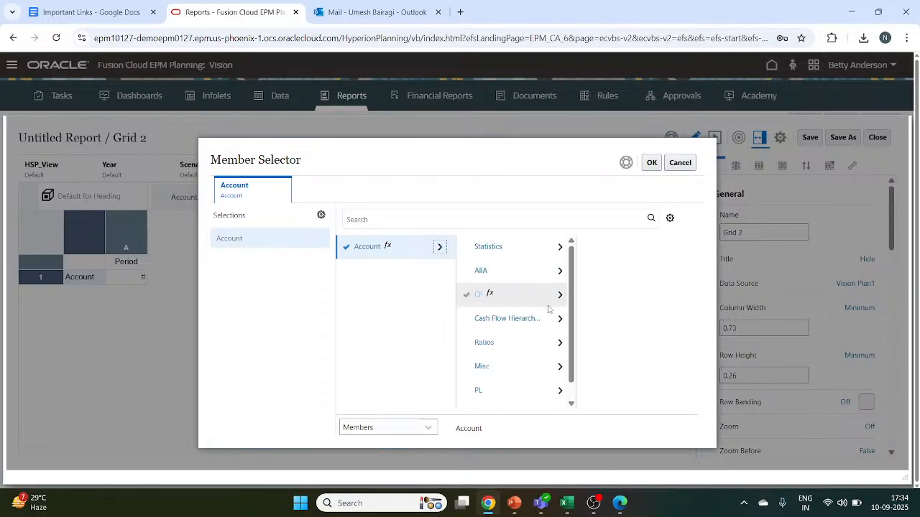
left_click(560, 271)
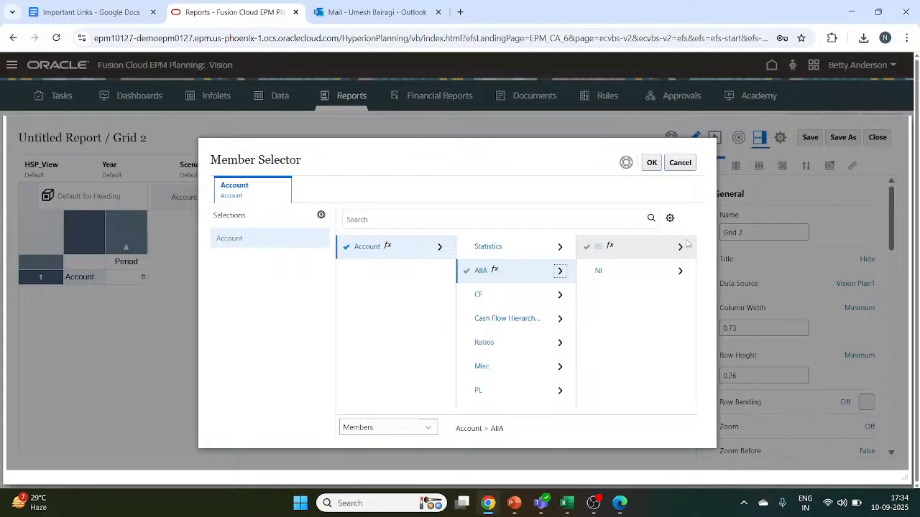
left_click(680, 246)
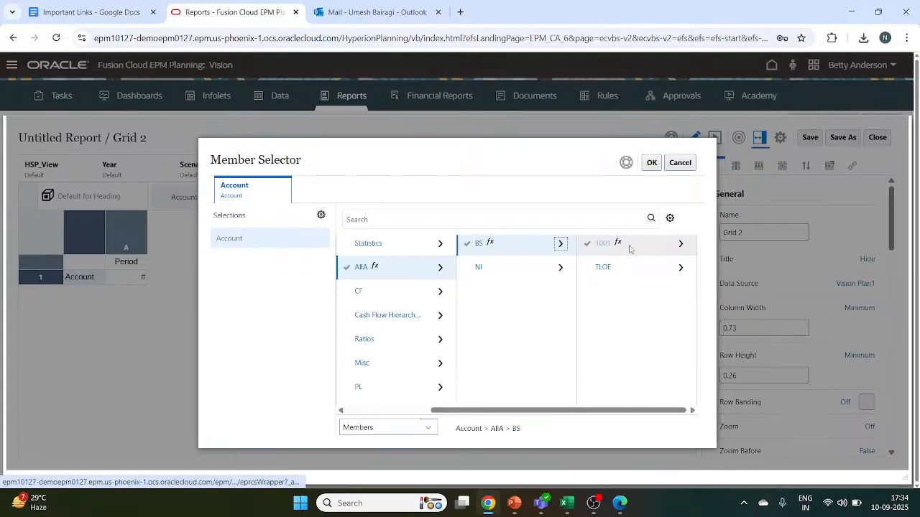
left_click(679, 246)
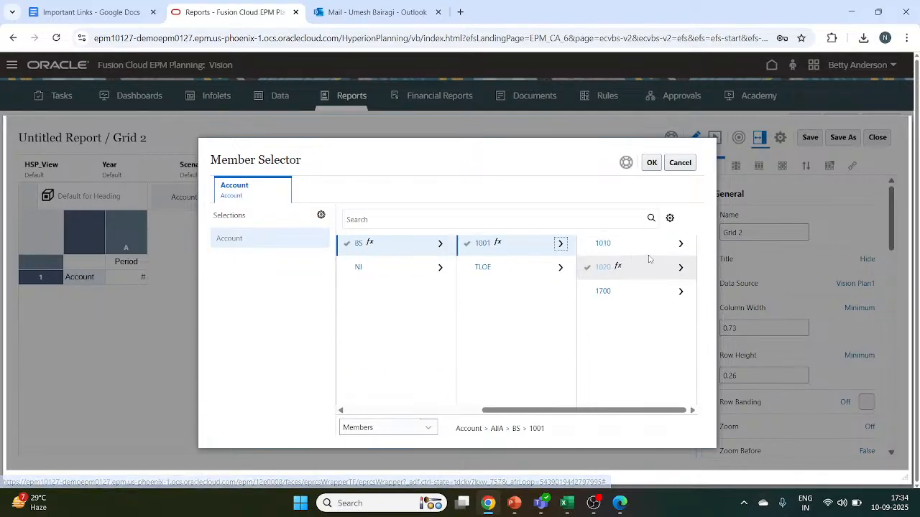
left_click(681, 244)
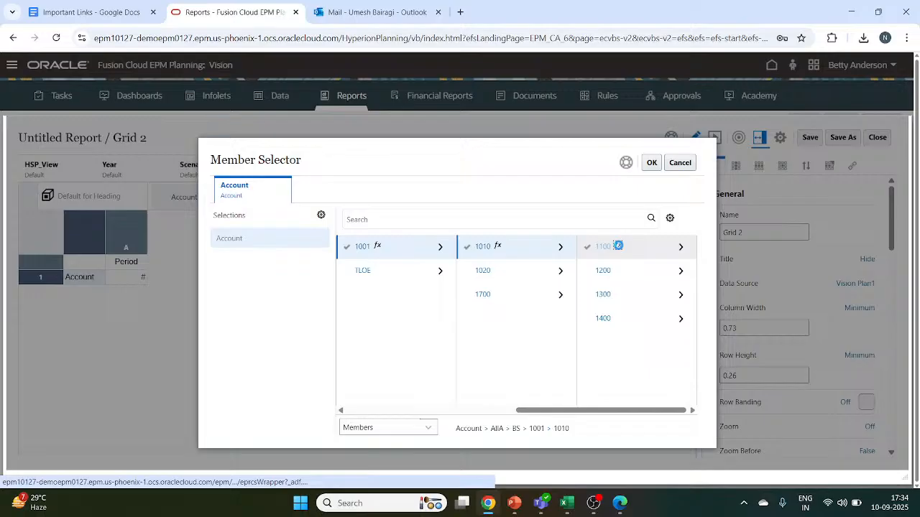
View the member functions available for account 1100, expand it to highlight 1110 and close the member selector with its selection accepted
left_click(618, 246)
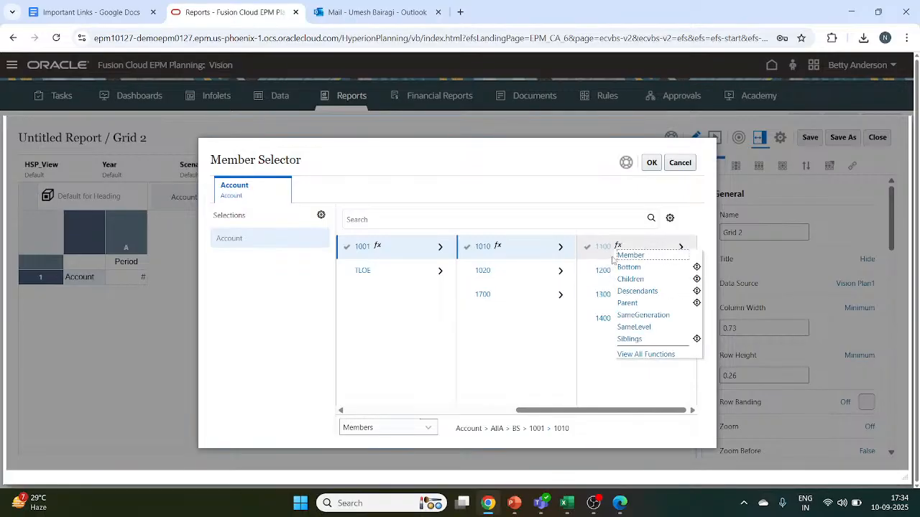
left_click(607, 369)
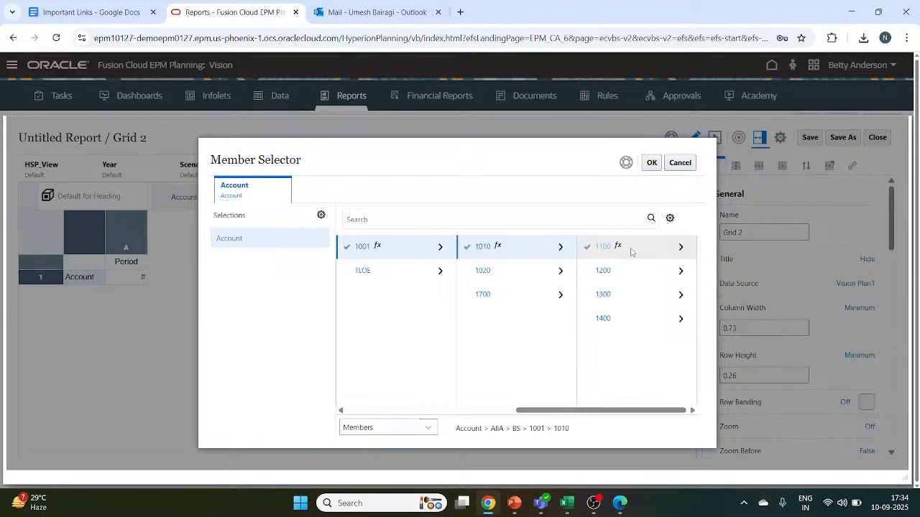
left_click(682, 248)
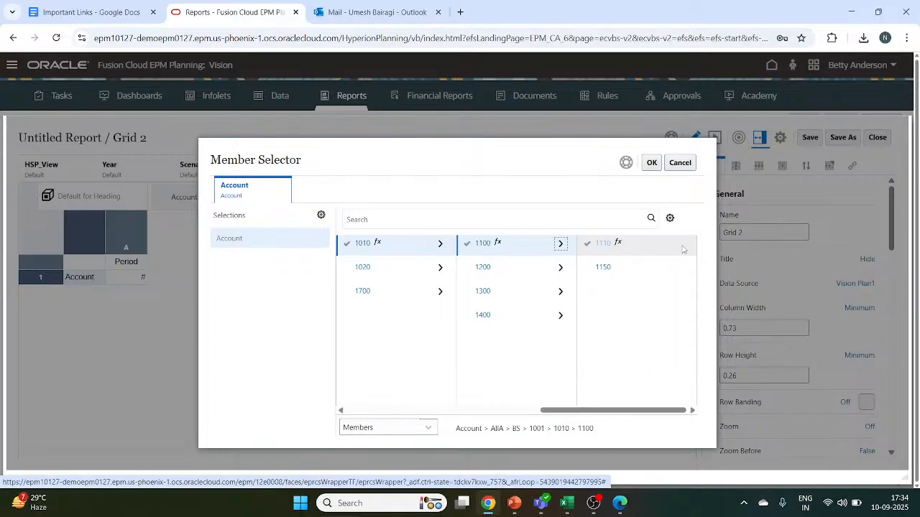
left_click(601, 245)
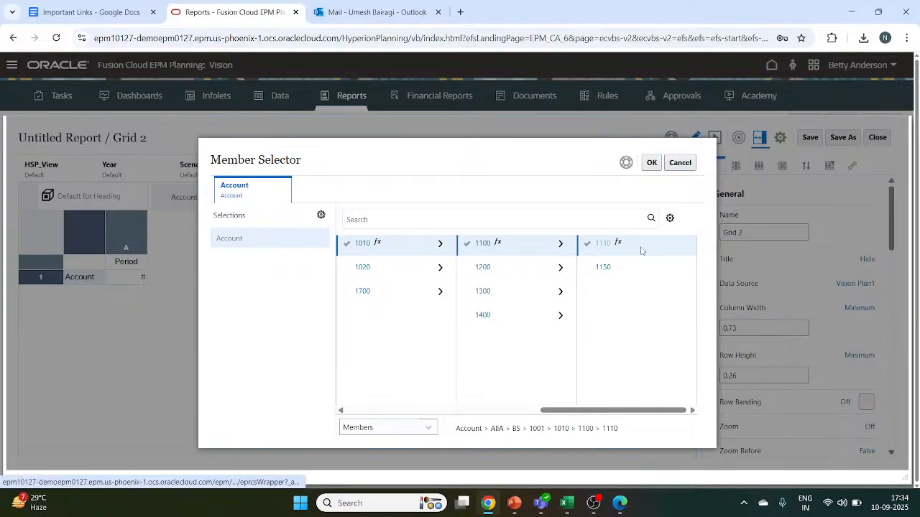
left_click(650, 164)
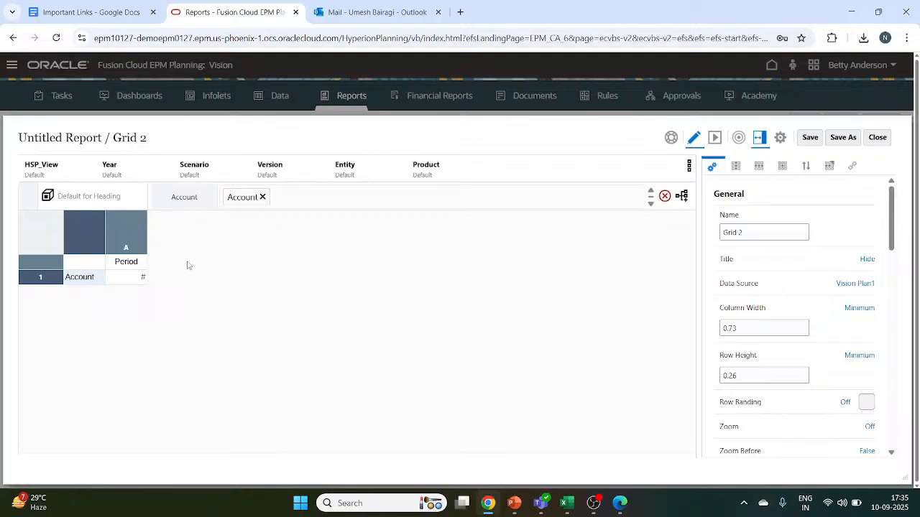
left_click(47, 197)
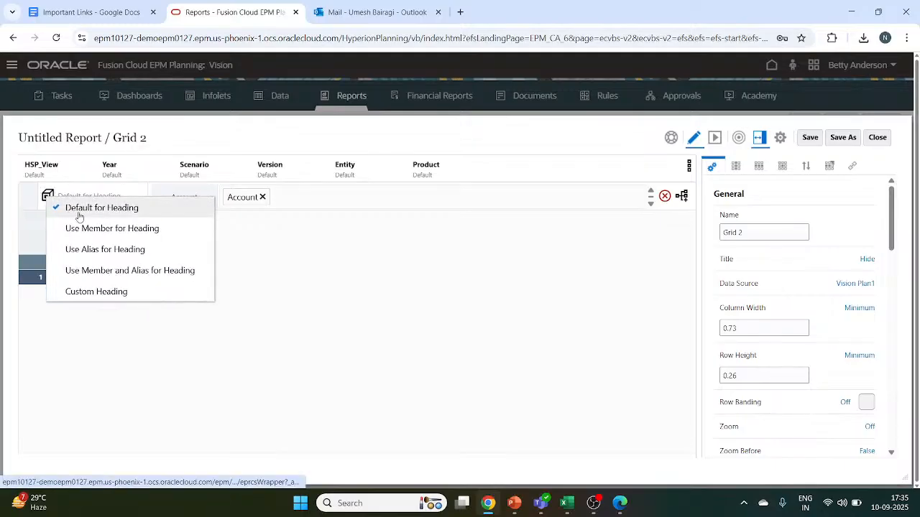
left_click(299, 278)
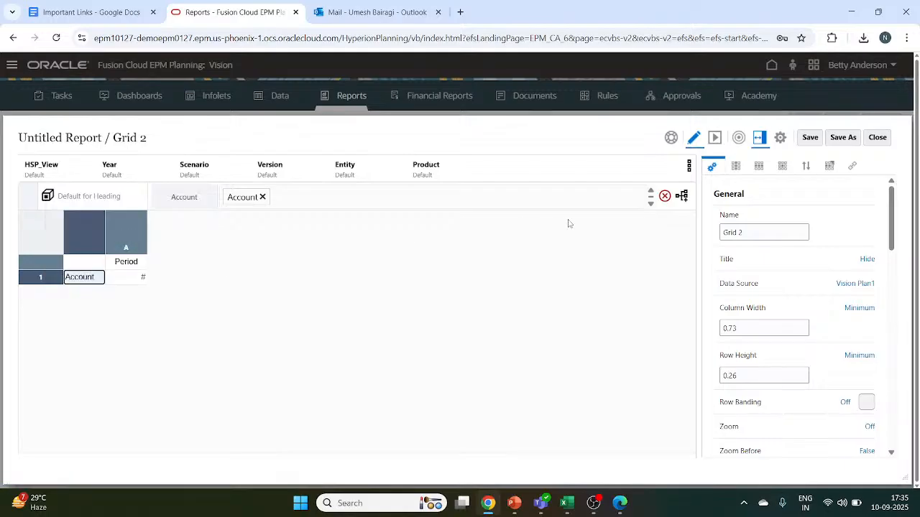
left_click(689, 167)
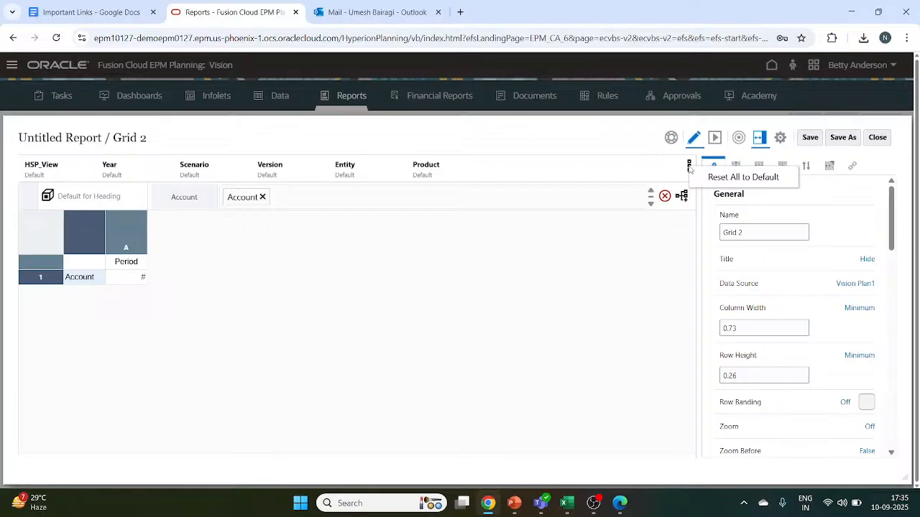
Add the descendants of 1001 to the Account row's member selection and widen the row heading column to fit its full label
left_click(682, 196)
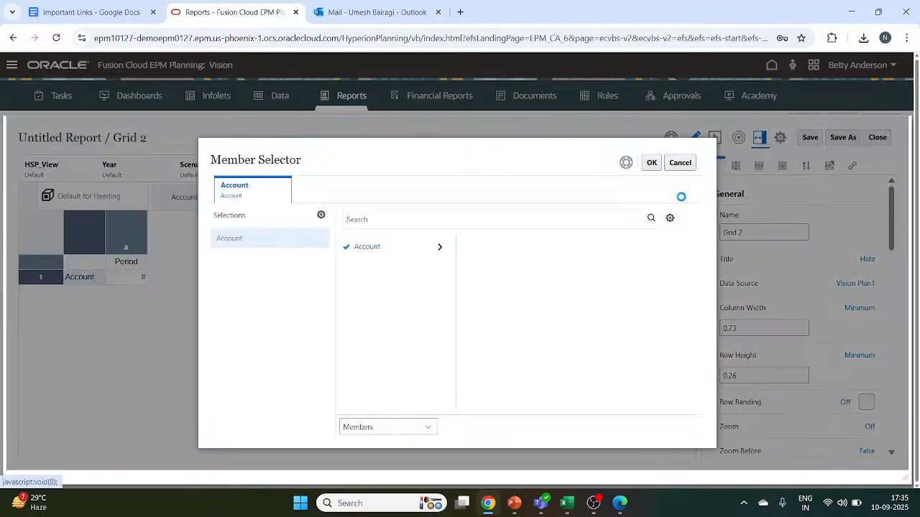
left_click(440, 248)
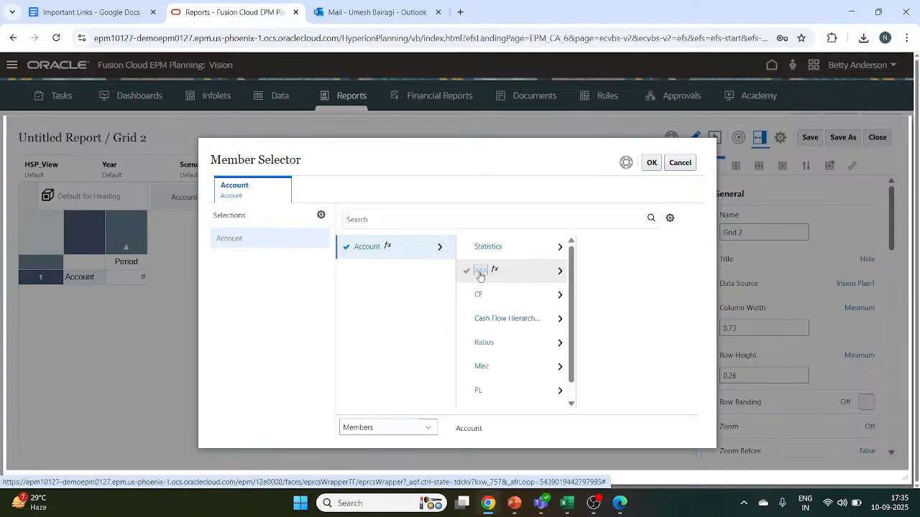
left_click(560, 277)
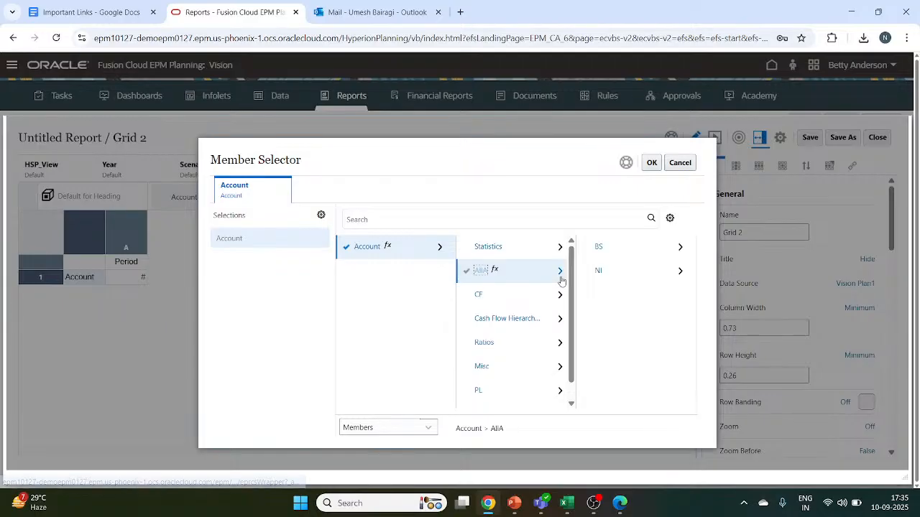
left_click(601, 246)
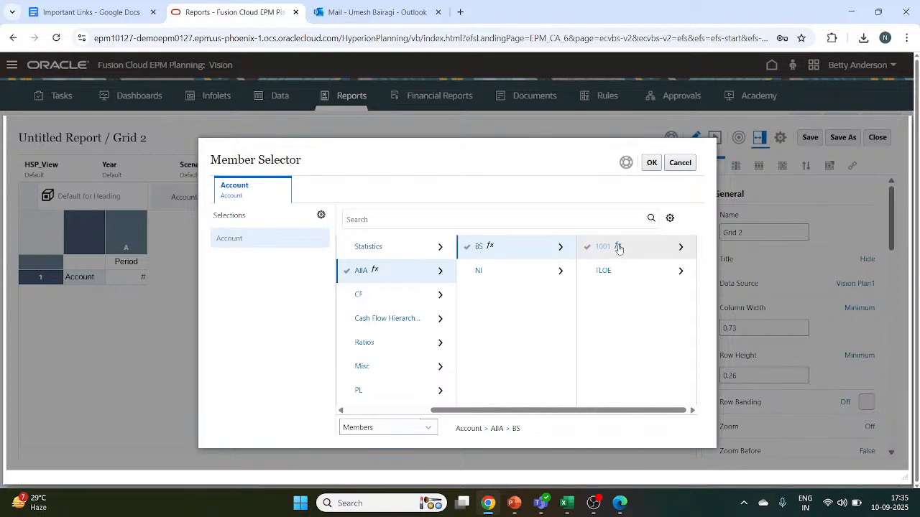
left_click(616, 245)
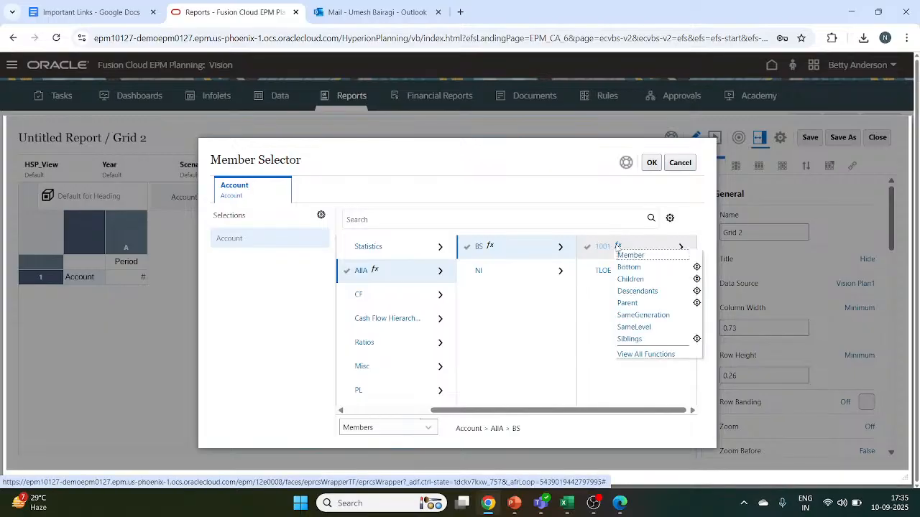
left_click(640, 292)
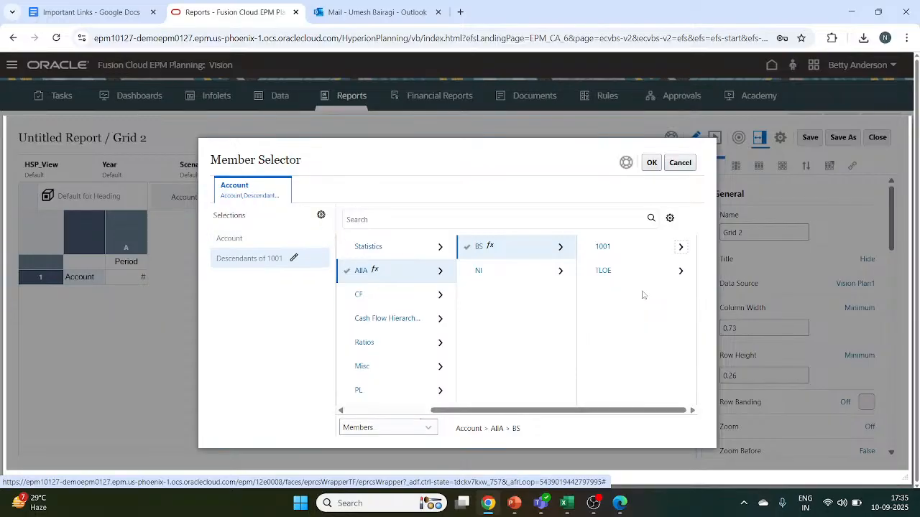
left_click(654, 163)
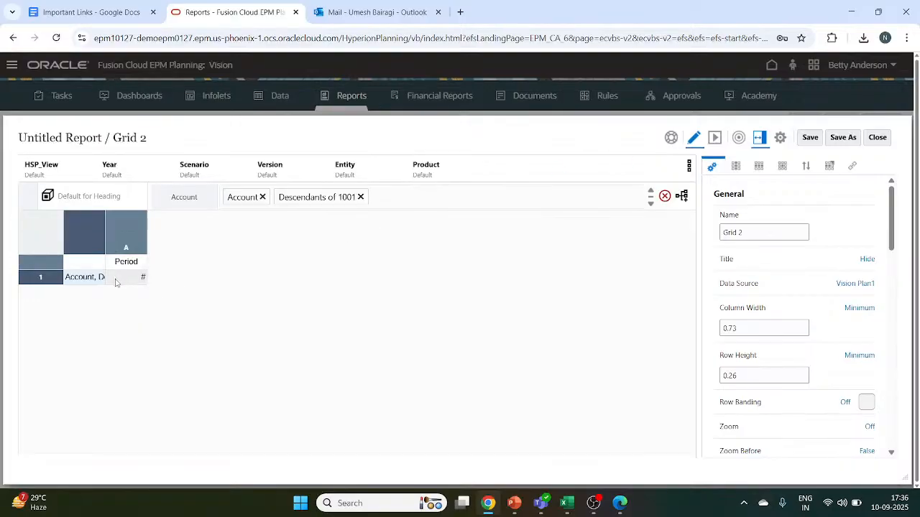
left_click(107, 230)
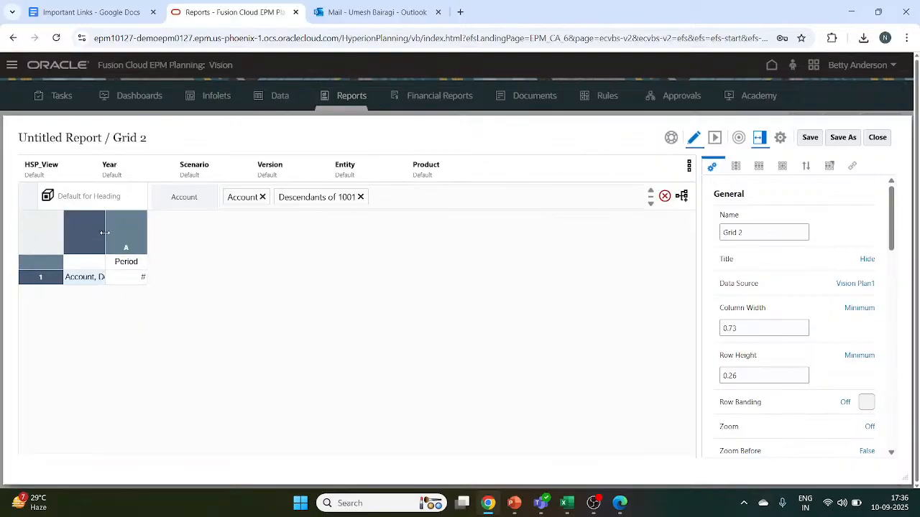
left_click_drag(104, 228, 176, 235)
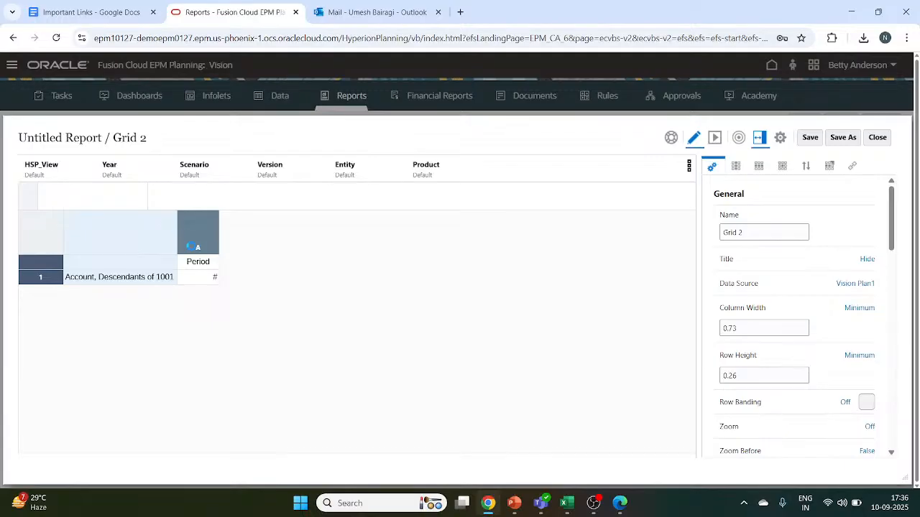
Examine row 1's options for inserting rows, and review its selected members in the member selector
left_click(44, 279)
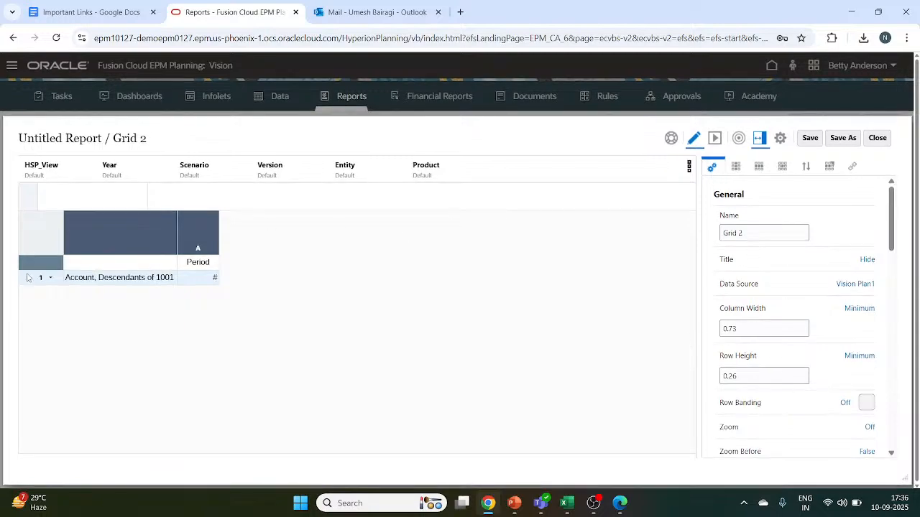
left_click(52, 281)
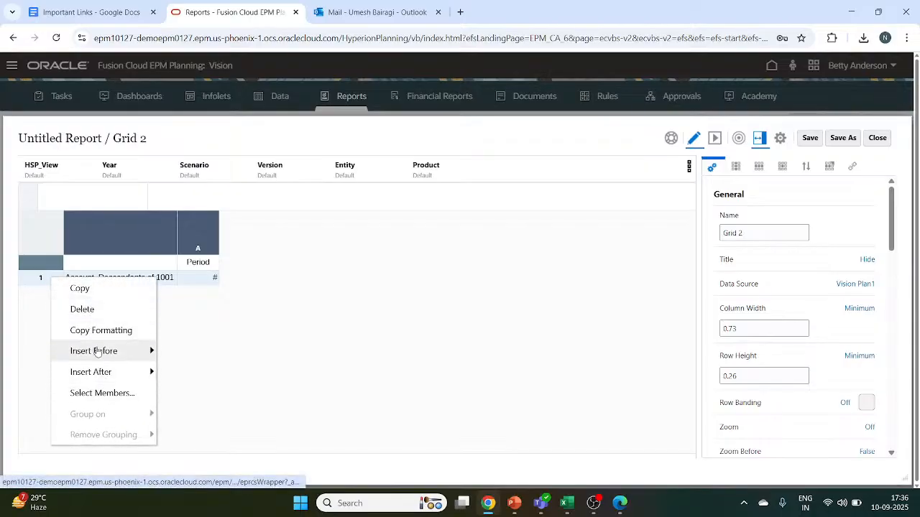
mouse_move(119, 372)
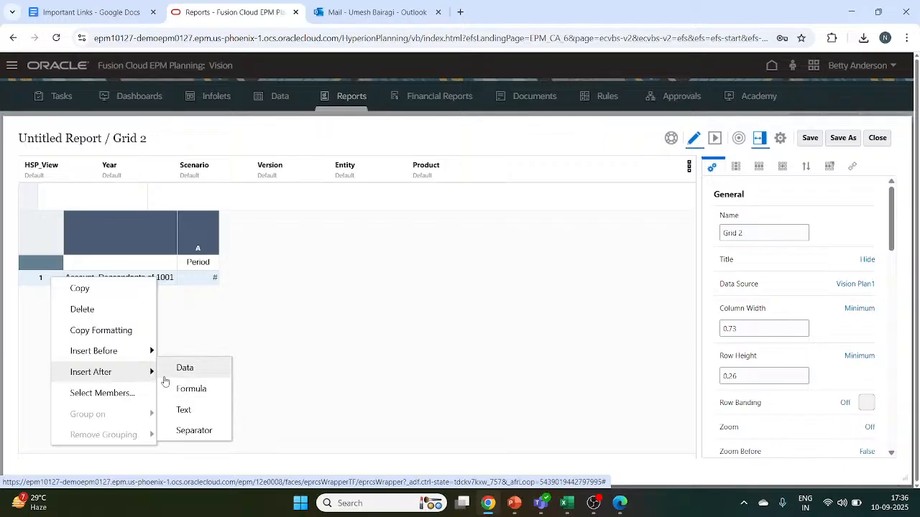
left_click(132, 398)
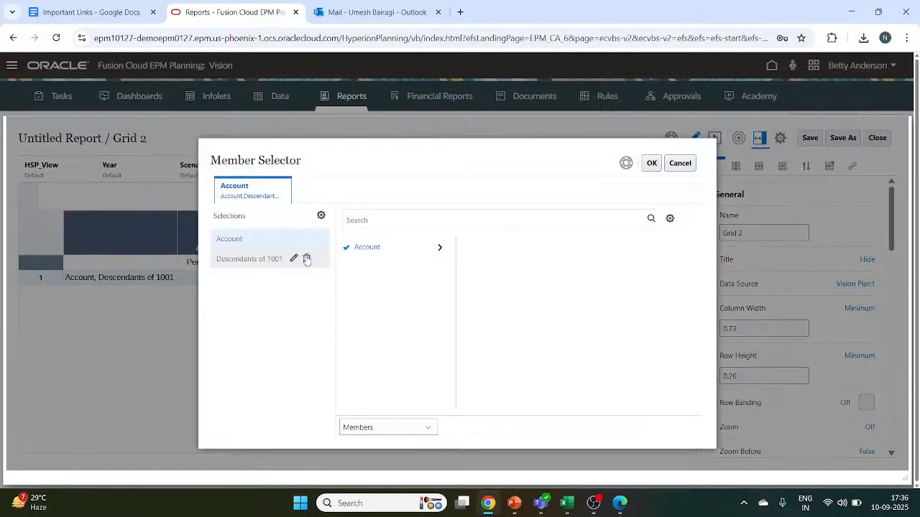
left_click(278, 263)
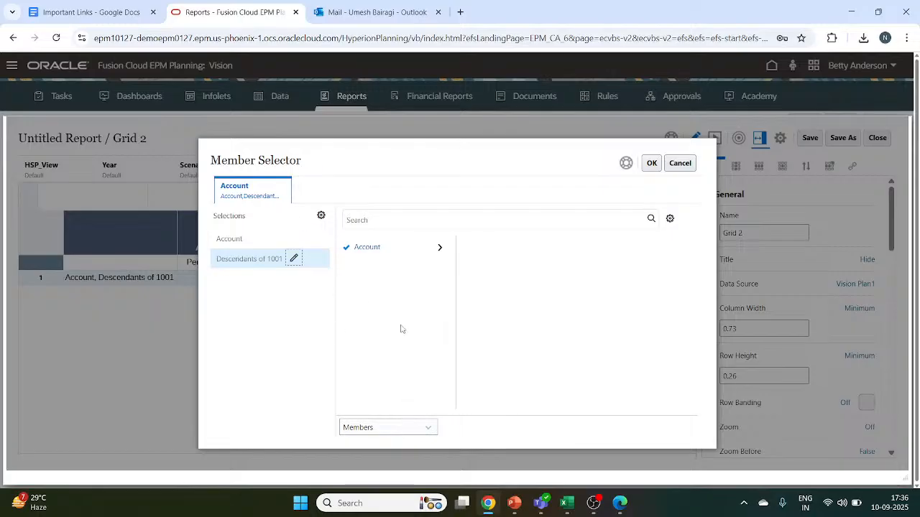
left_click(651, 163)
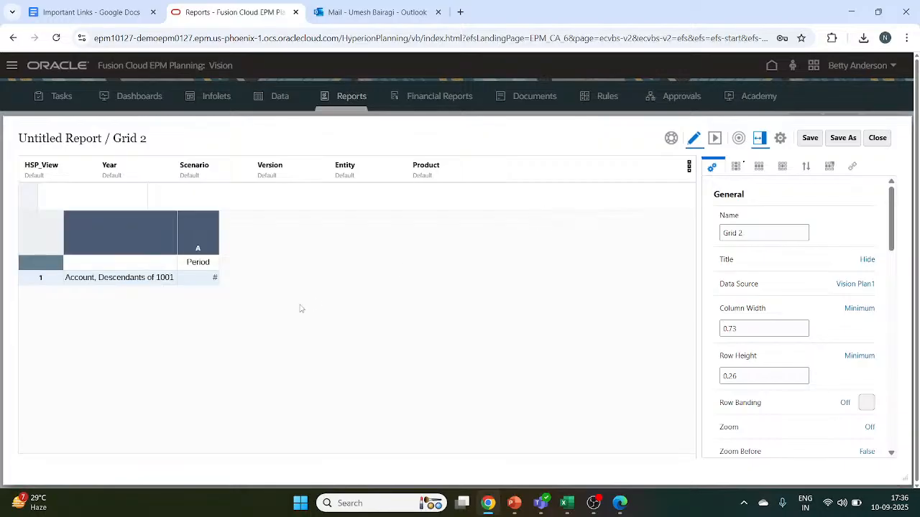
Show the grid's dimension layout for POV, columns and rows, check which dimensions columns can take, and hide the grid properties
left_click(216, 278)
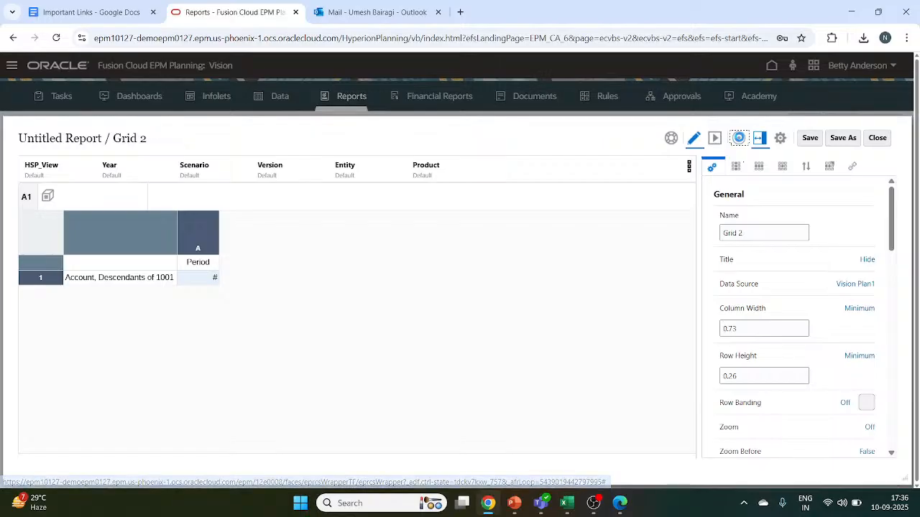
left_click(738, 138)
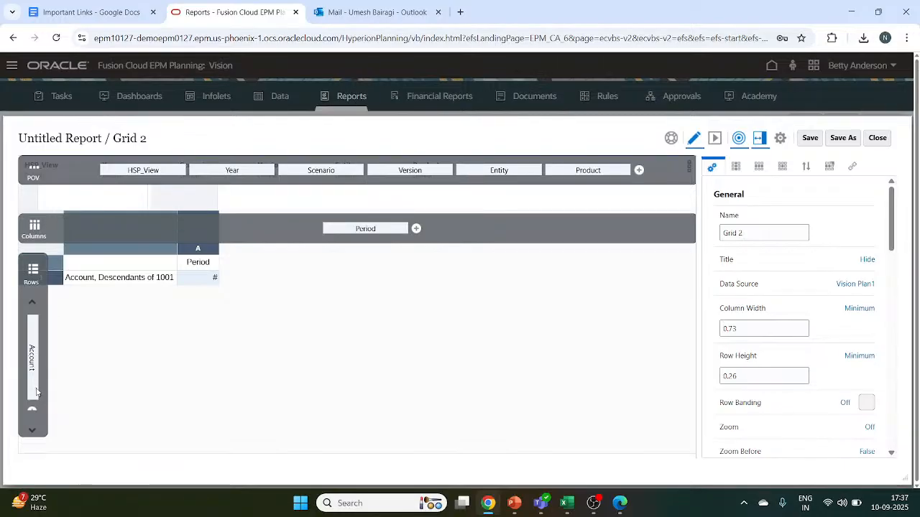
left_click(32, 430)
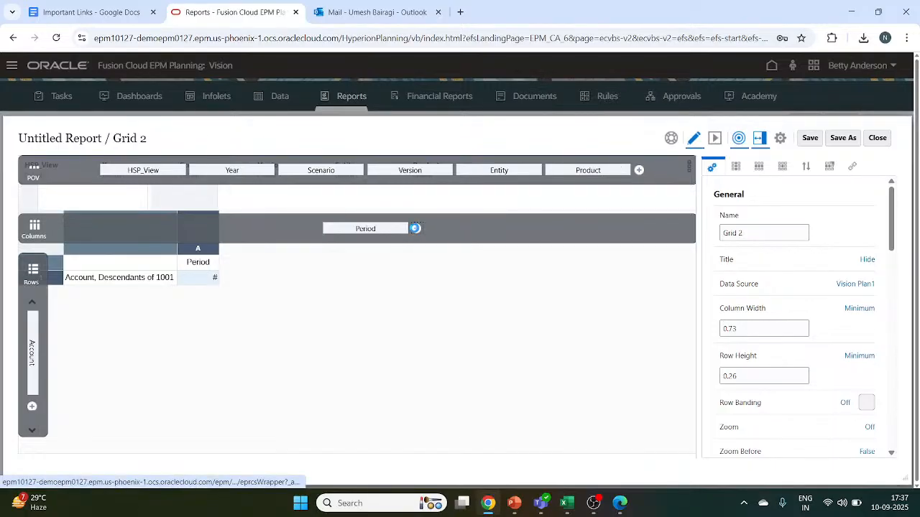
left_click(415, 229)
left_click(387, 290)
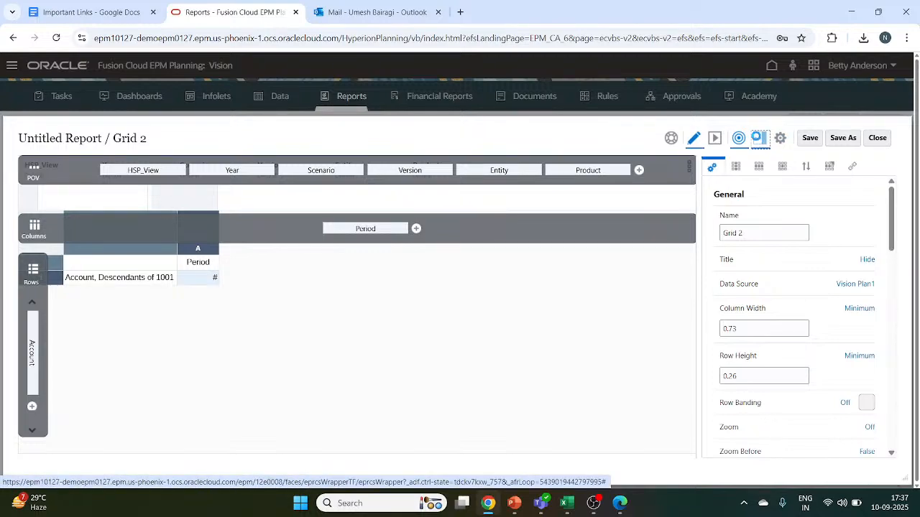
left_click(759, 138)
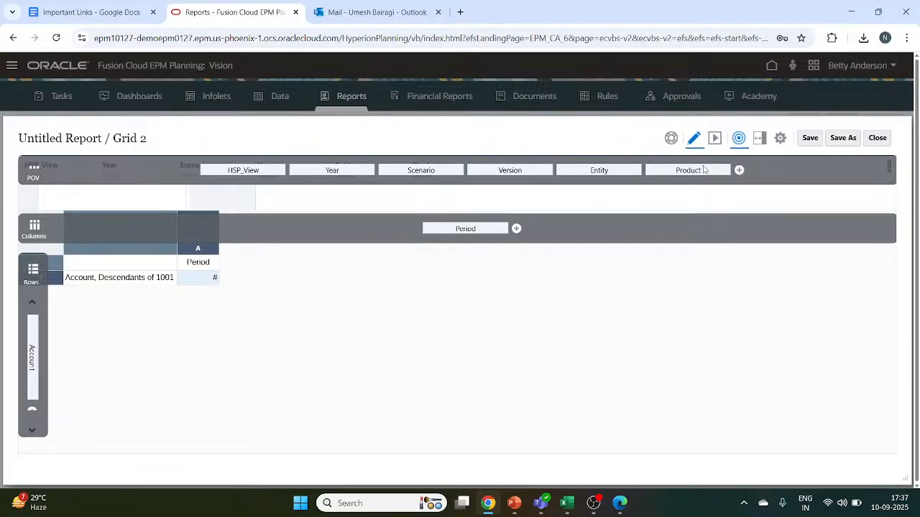
View the attribute dimensions available to add to the grid's POV and columns
left_click(739, 170)
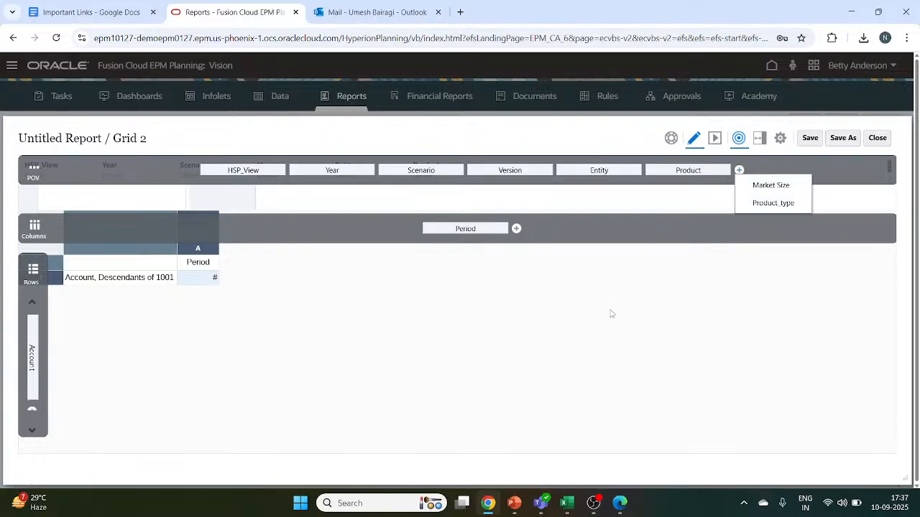
left_click(209, 281)
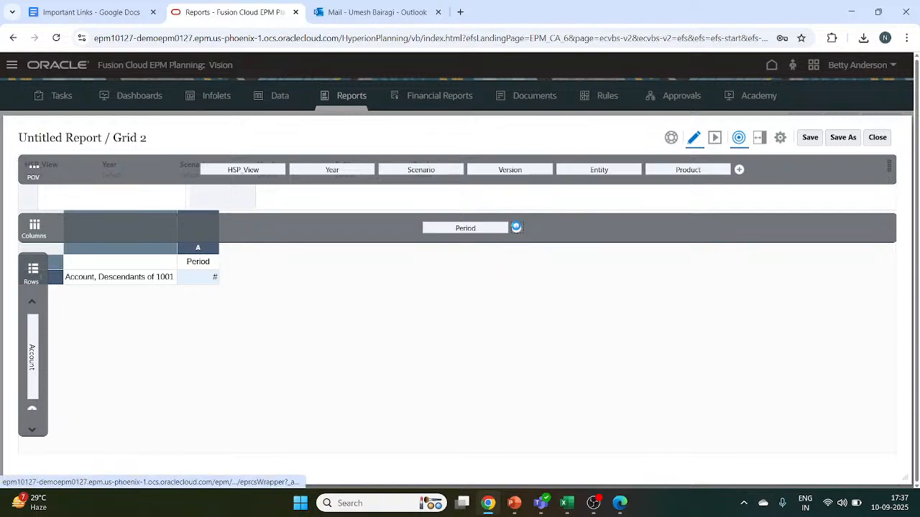
left_click(516, 228)
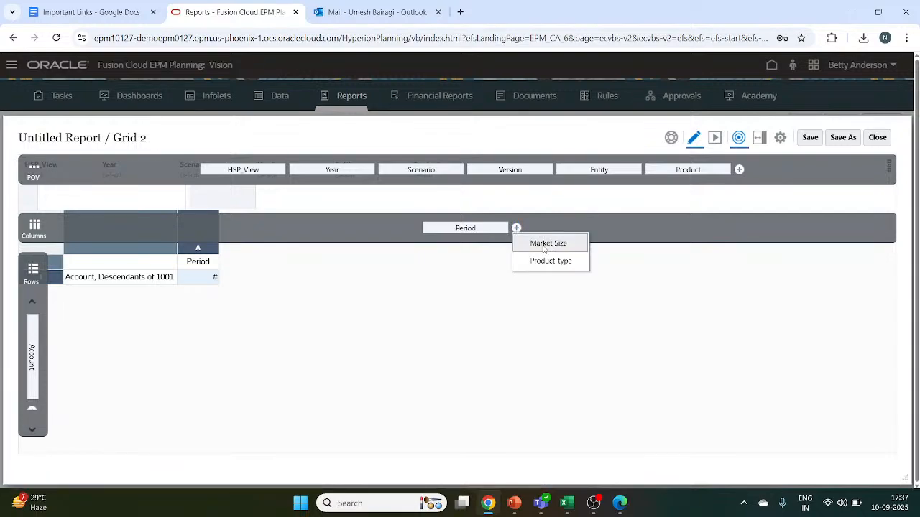
left_click(673, 170)
Add the Product_type attribute dimension to the grid's POV and close the grid editor to return to the report
double_click(674, 171)
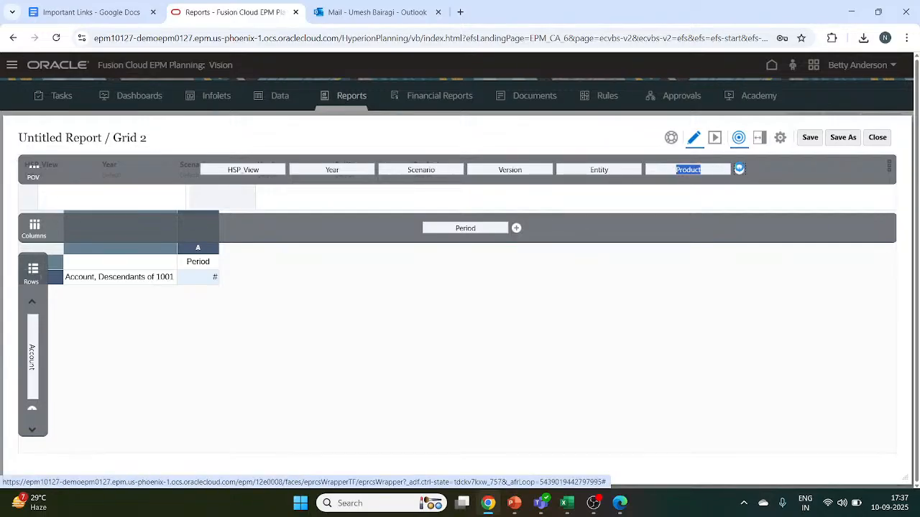
left_click(740, 170)
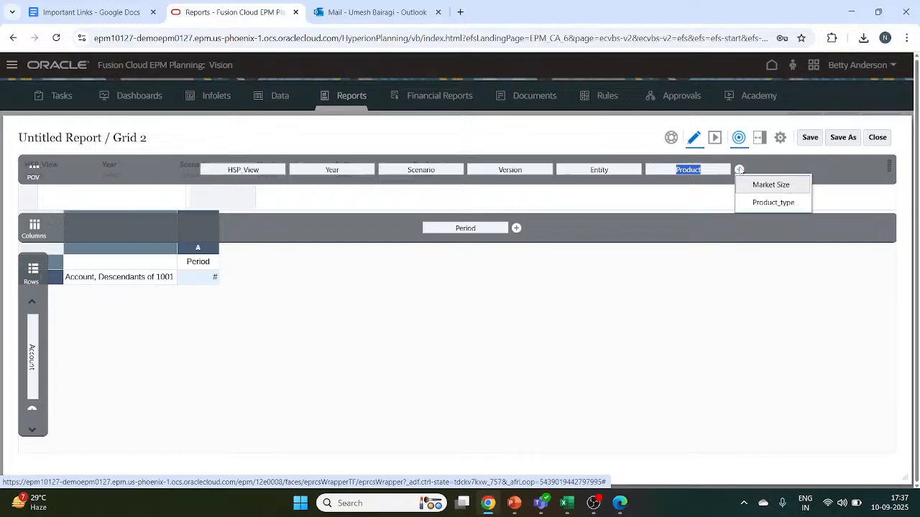
left_click(764, 204)
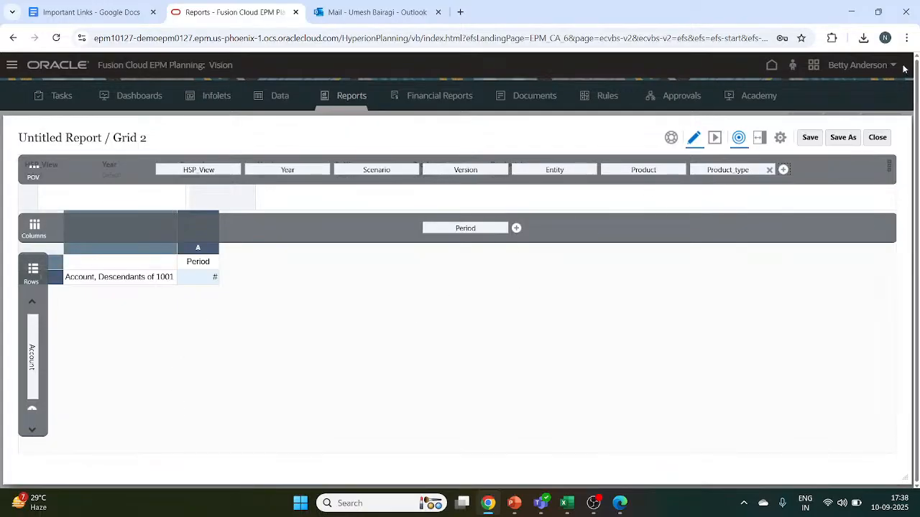
left_click(875, 137)
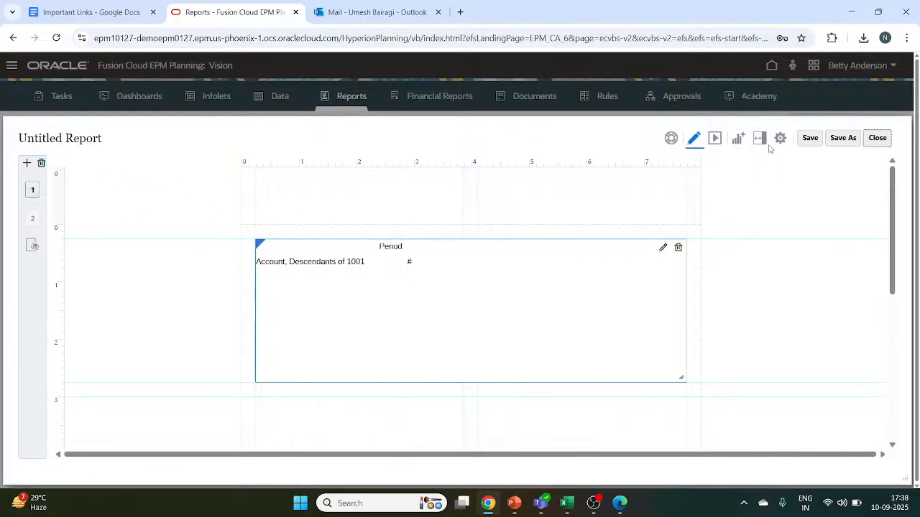
Place a table below the grid, view the source schemas offered for it and cancel the source selection
left_click(737, 142)
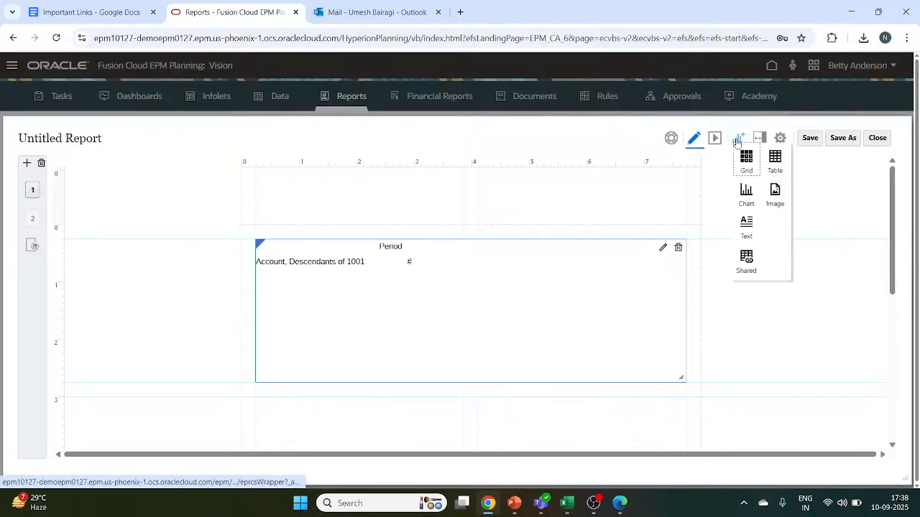
left_click(776, 161)
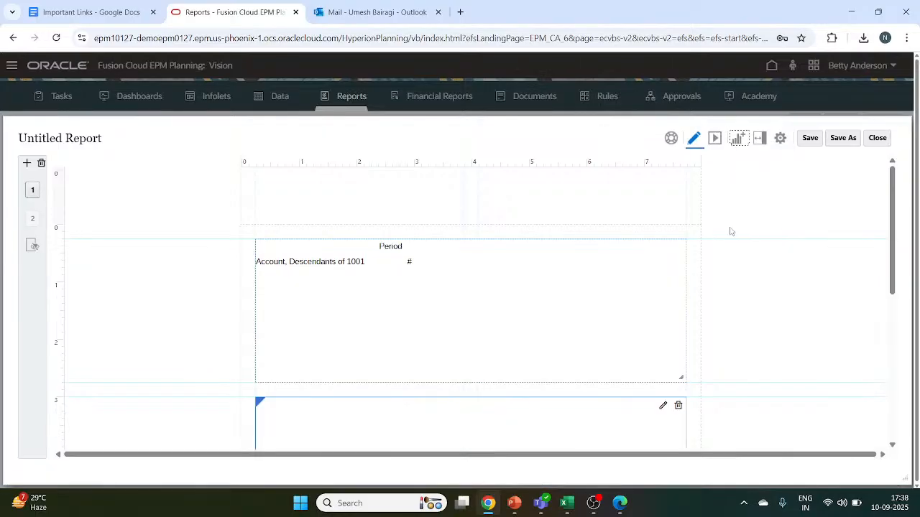
scroll(560, 343, "down", 3)
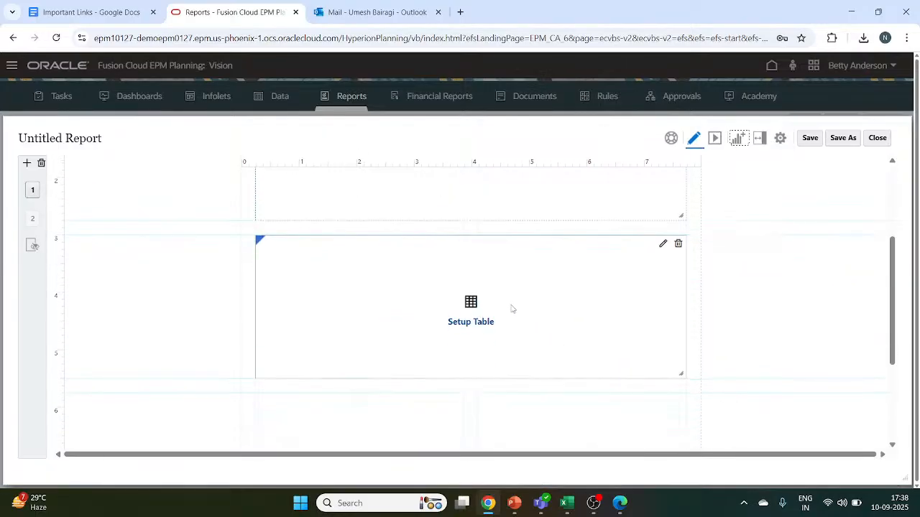
scroll(471, 305, "up", 1)
scroll(470, 305, "down", 1)
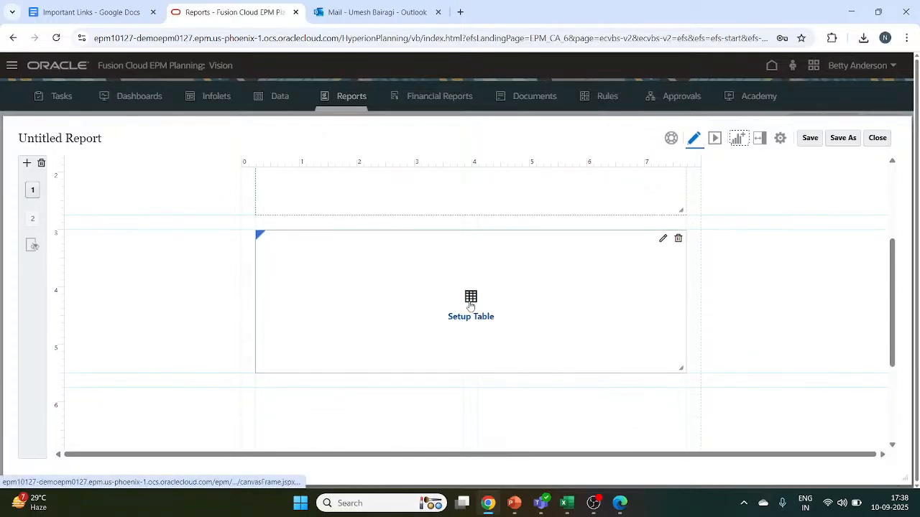
left_click(661, 240)
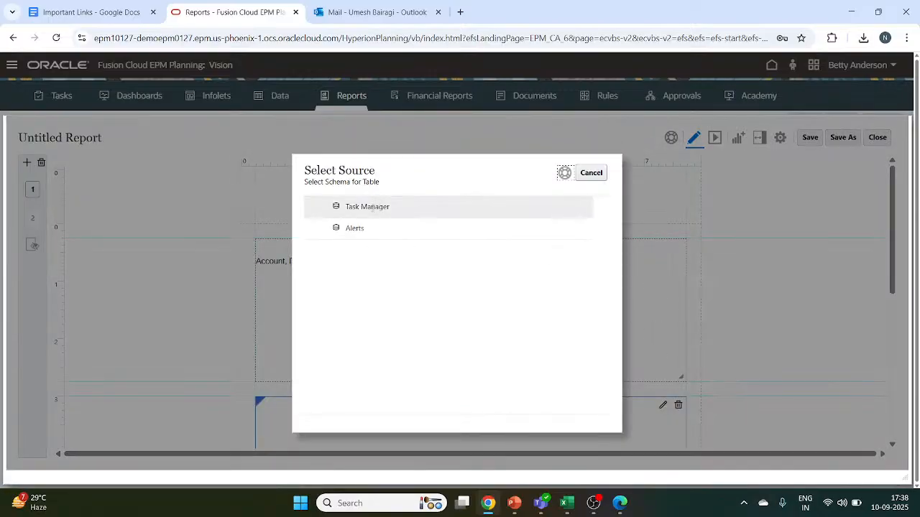
left_click(591, 173)
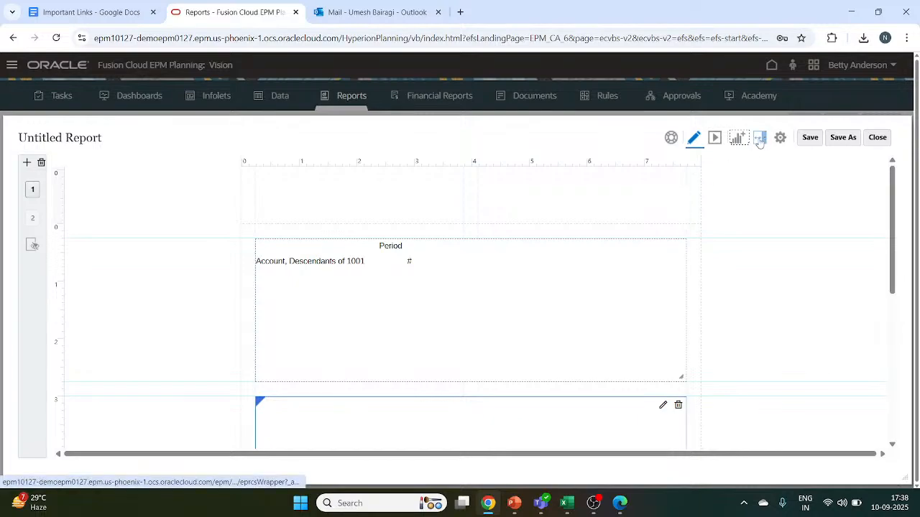
Show the report properties and examine its general page, header, body and footer settings
left_click(759, 141)
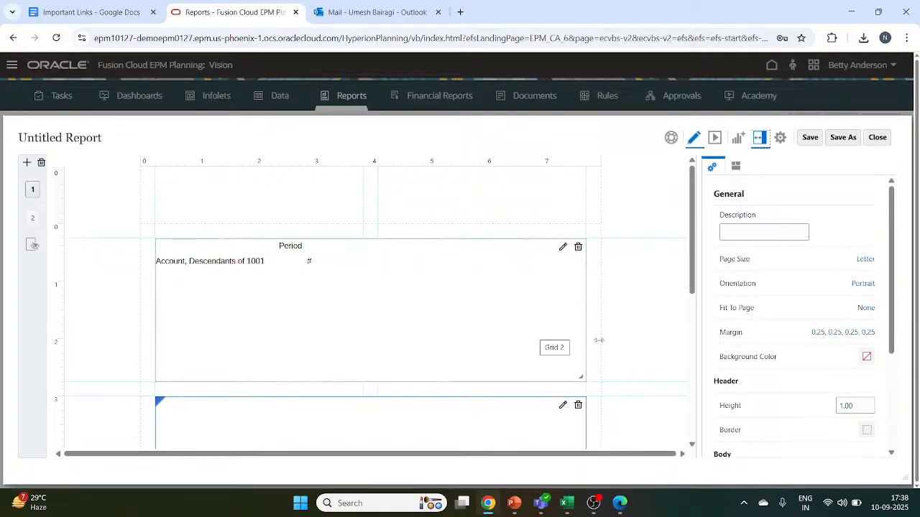
scroll(840, 351, "down", 1)
scroll(839, 351, "down", 2)
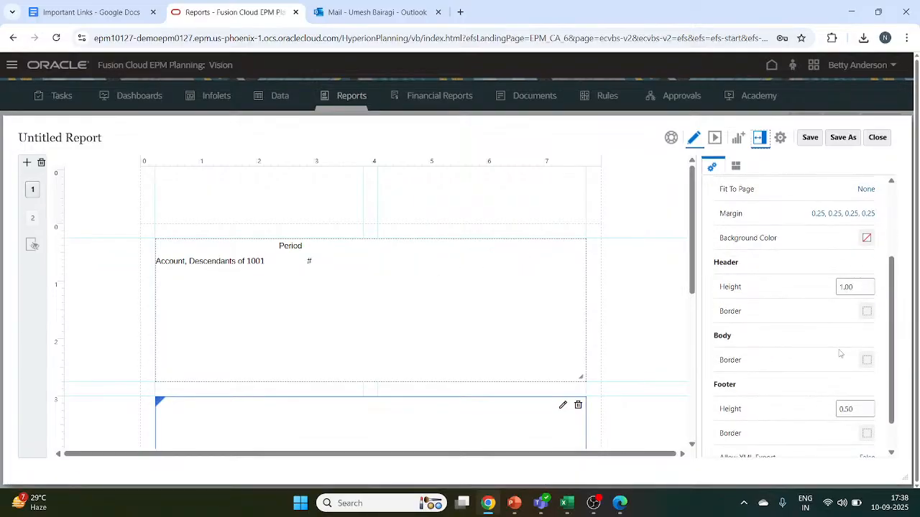
Show the table's layout properties and examine its name, size, and horizontal and vertical position settings
scroll(796, 352, "up", 3)
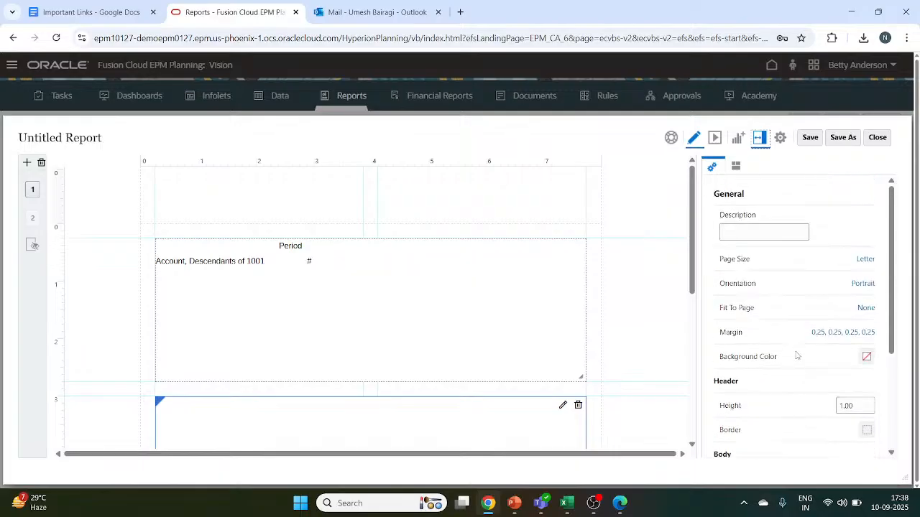
left_click(738, 168)
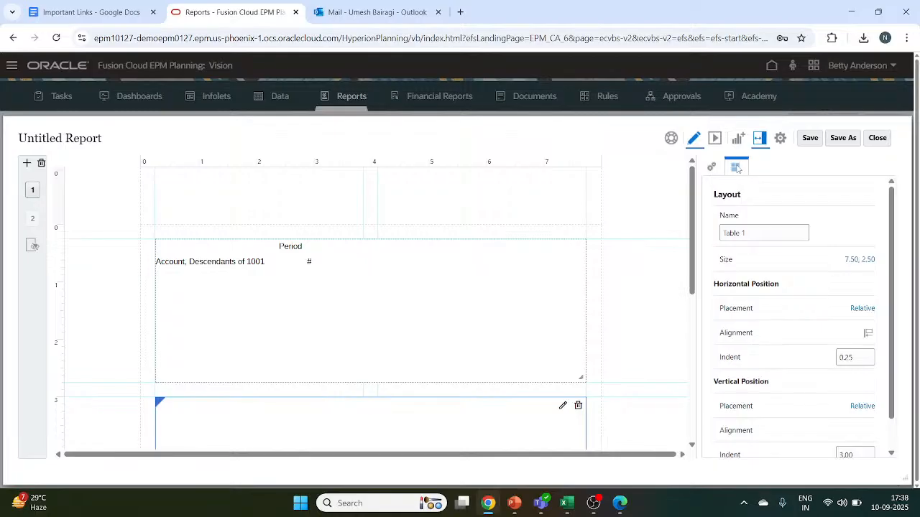
scroll(785, 287, "down", 1)
scroll(785, 288, "up", 1)
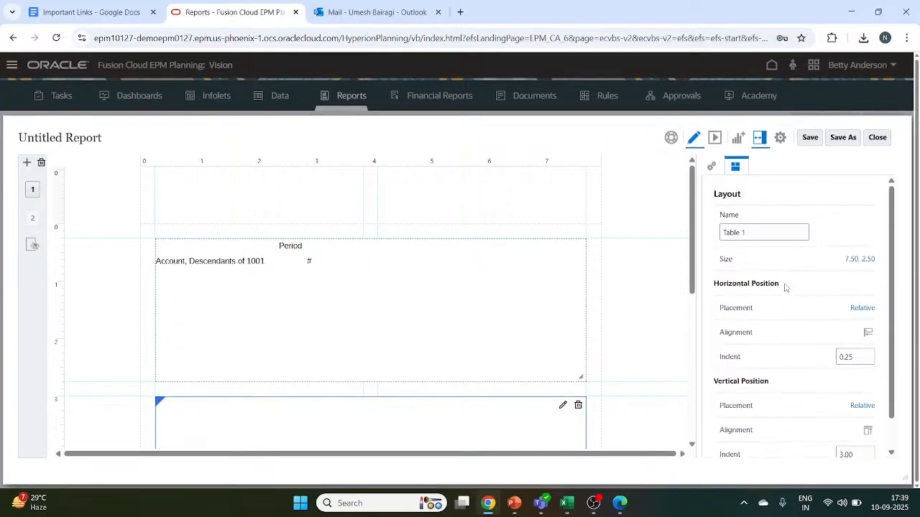
scroll(785, 288, "down", 1)
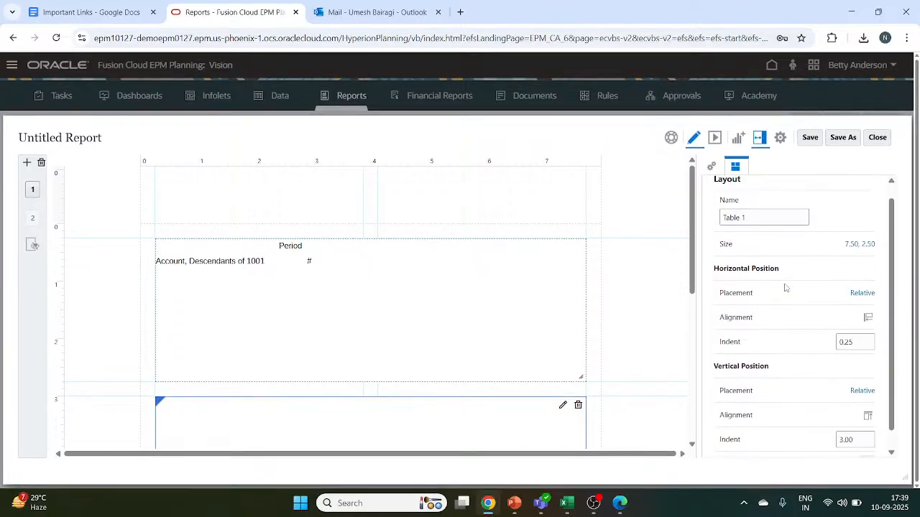
View the report editor's display and guide settings and close the untitled report without saving the changes
left_click(781, 137)
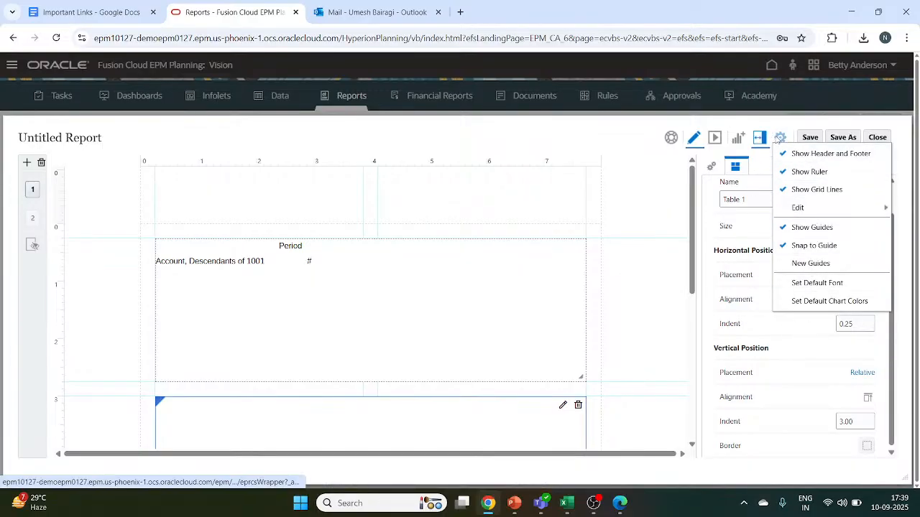
left_click(781, 138)
left_click(780, 138)
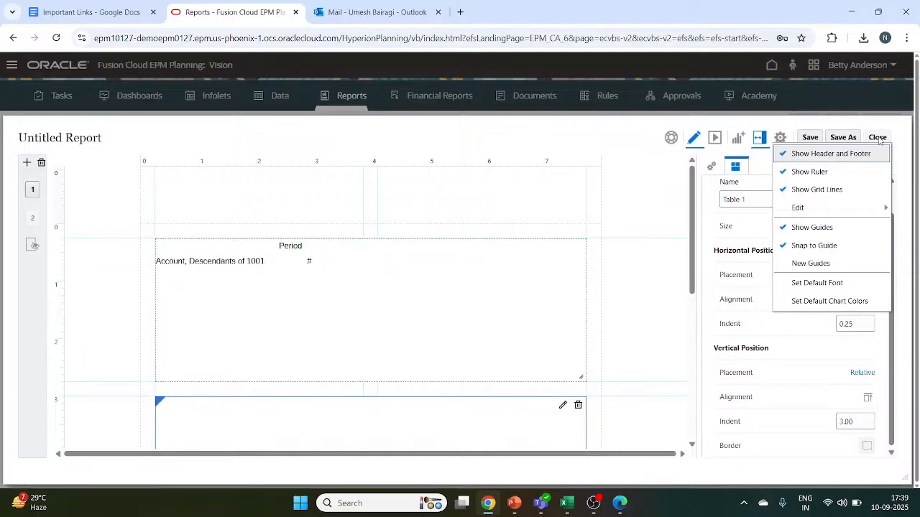
left_click(878, 137)
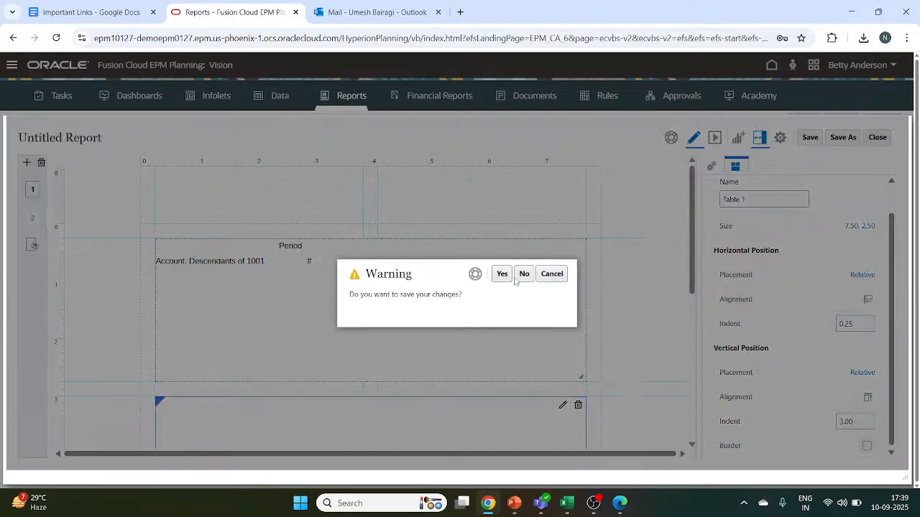
left_click(524, 274)
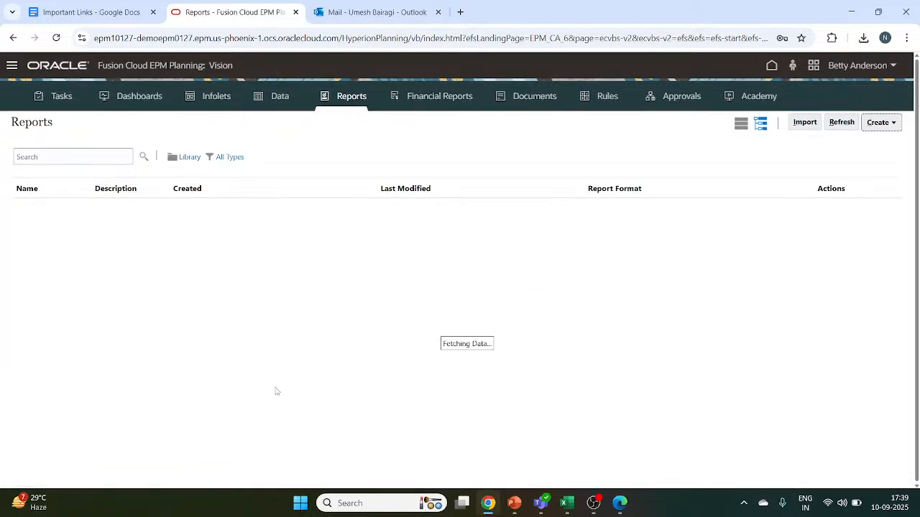
Collapse the Plan Reports folder in the report library
scroll(271, 290, "down", 1)
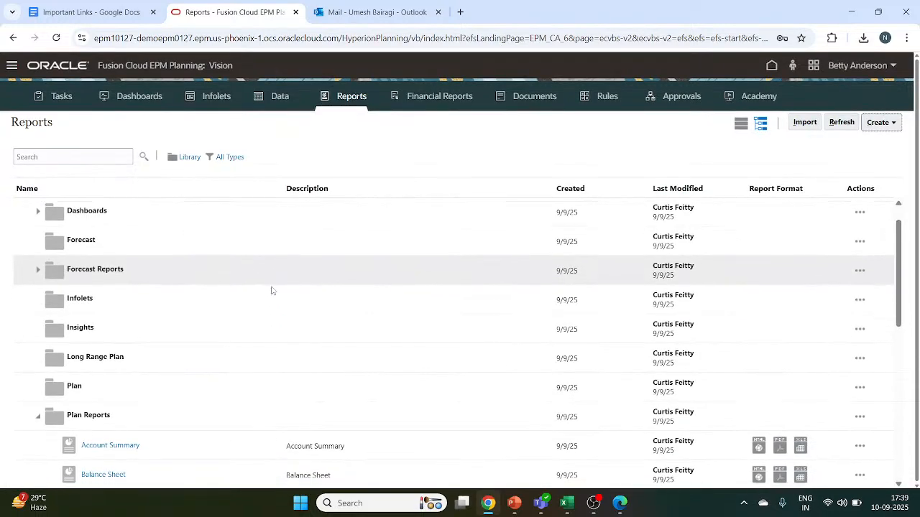
scroll(271, 290, "down", 4)
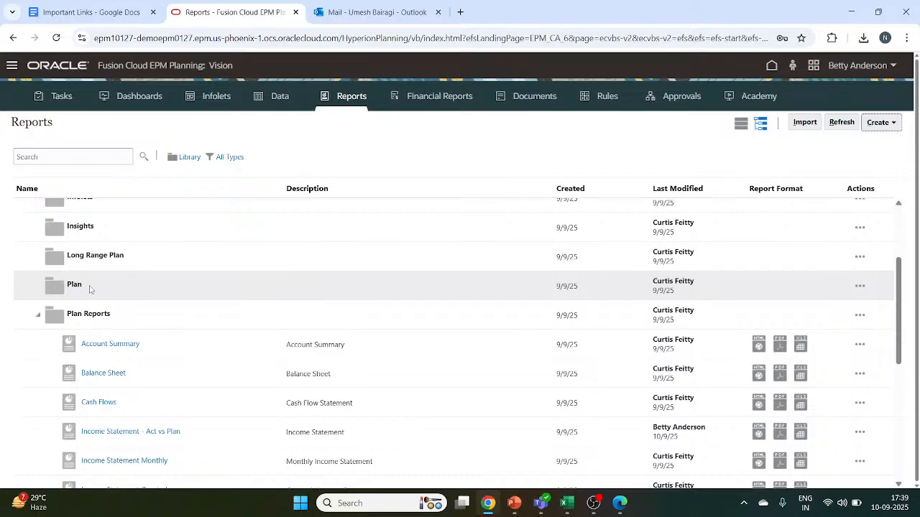
left_click(38, 314)
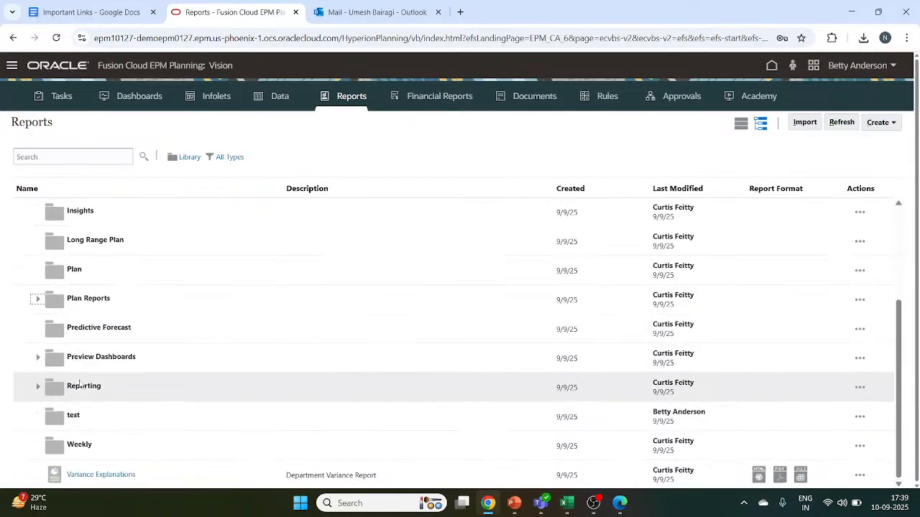
Examine the folders available in the report library
scroll(122, 391, "up", 1)
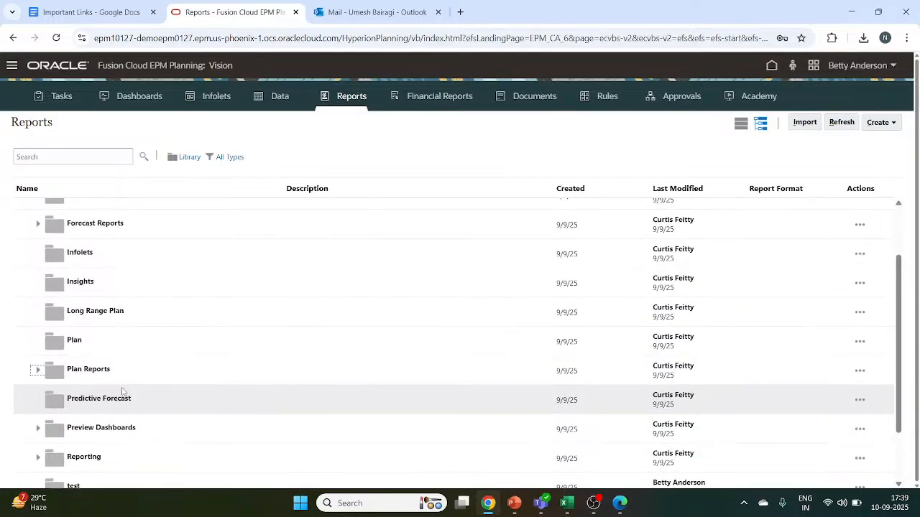
scroll(122, 391, "down", 1)
scroll(122, 392, "up", 2)
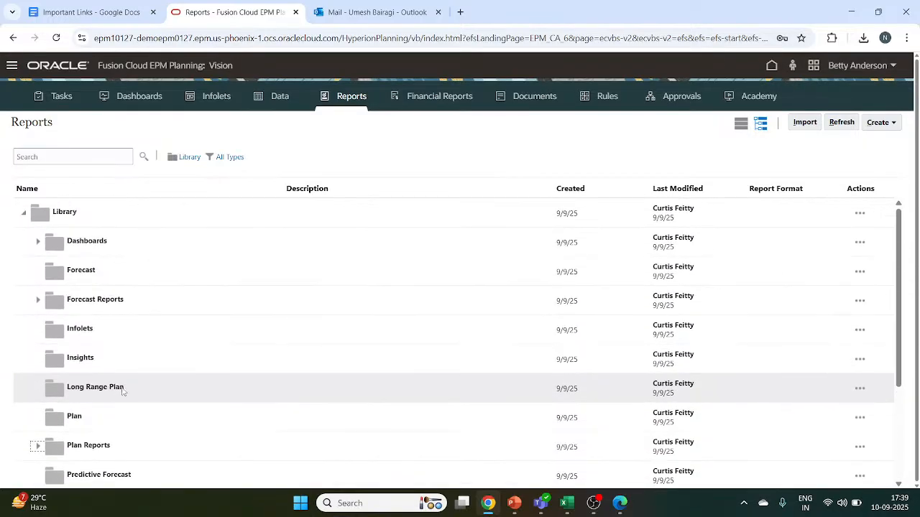
scroll(122, 392, "down", 1)
scroll(122, 392, "up", 1)
scroll(122, 391, "down", 1)
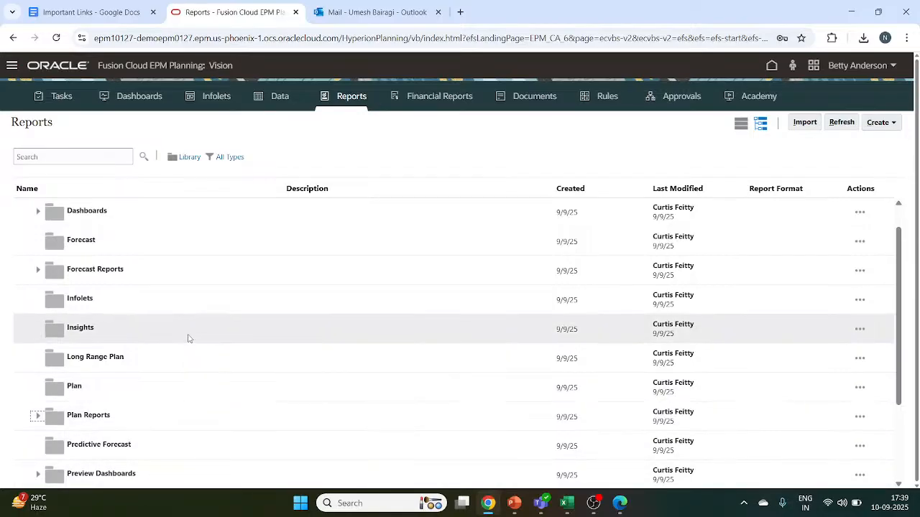
scroll(189, 338, "down", 1)
scroll(189, 337, "up", 1)
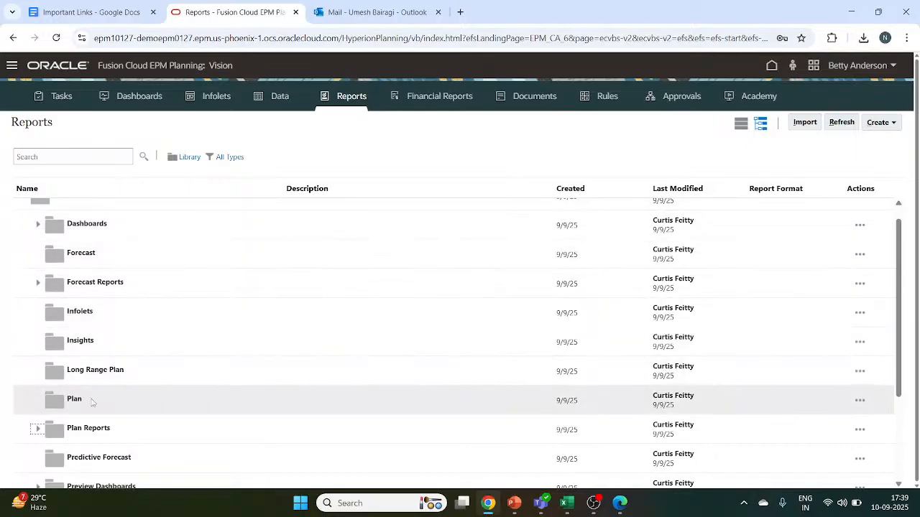
Expand the Preview Dashboards folder and look through its chart and dashboard subfolders
scroll(91, 399, "down", 1)
scroll(92, 399, "down", 1)
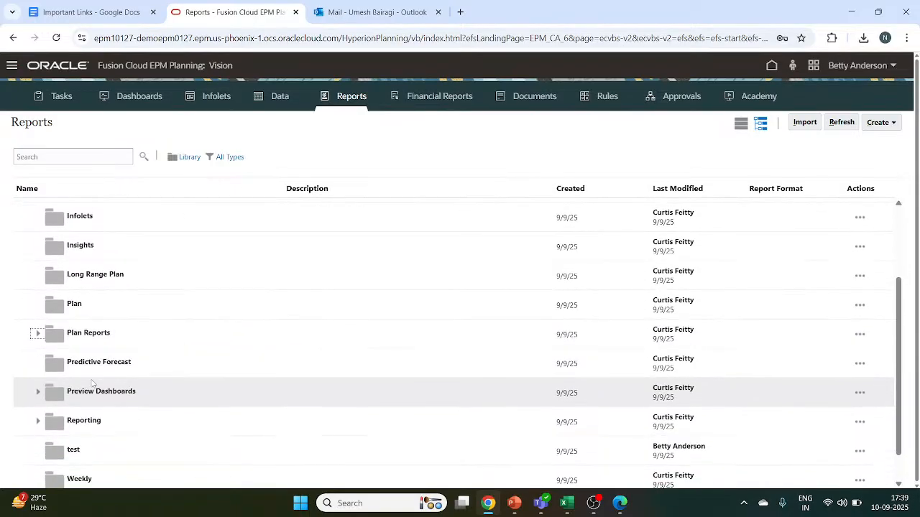
left_click(36, 394)
scroll(141, 406, "down", 3)
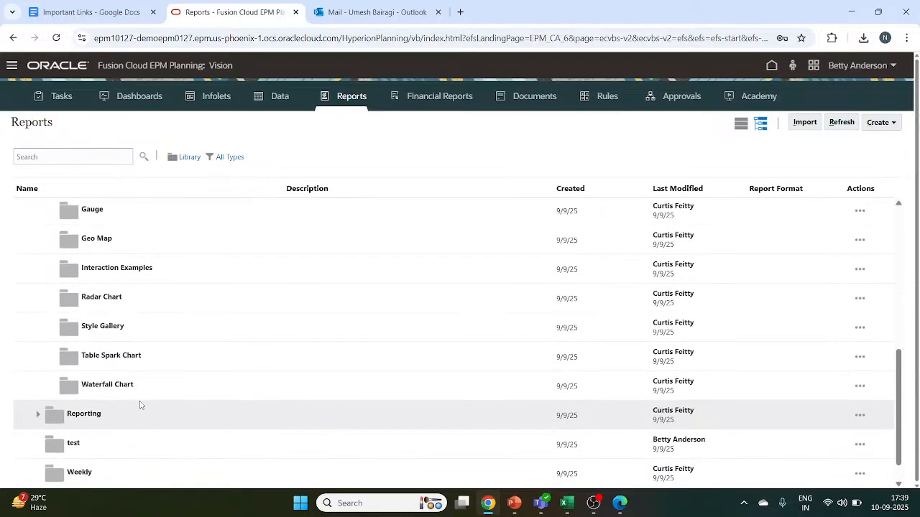
Expand the Reporting folder and its Shared Reports subfolder and open the Shared Header report
scroll(140, 406, "down", 1)
left_click(36, 389)
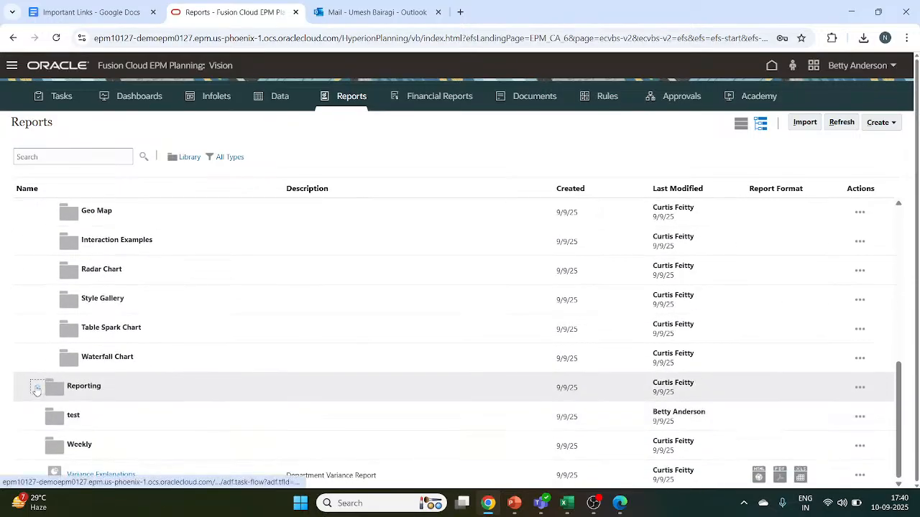
scroll(164, 373, "down", 1)
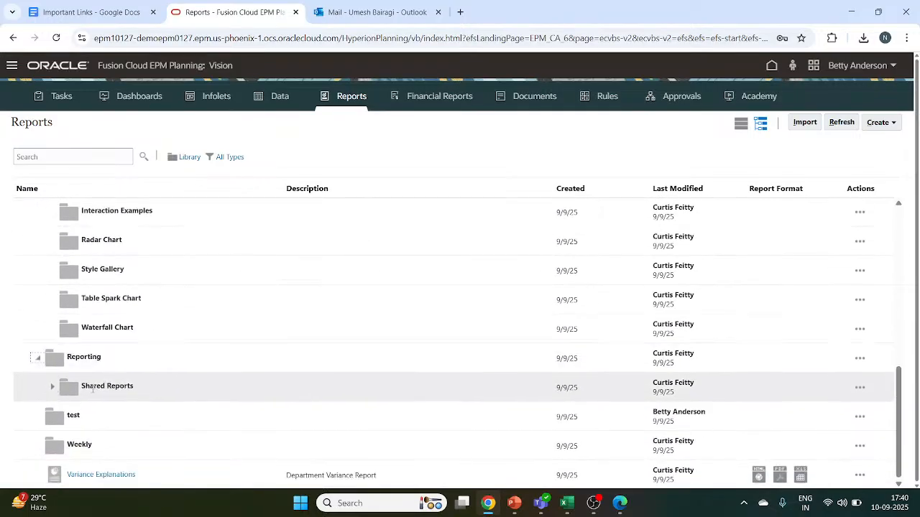
left_click(92, 388)
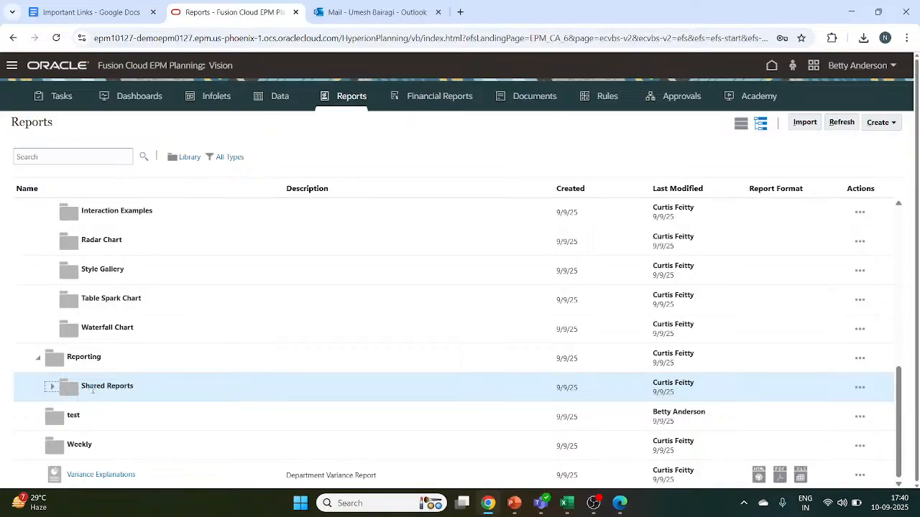
left_click(51, 386)
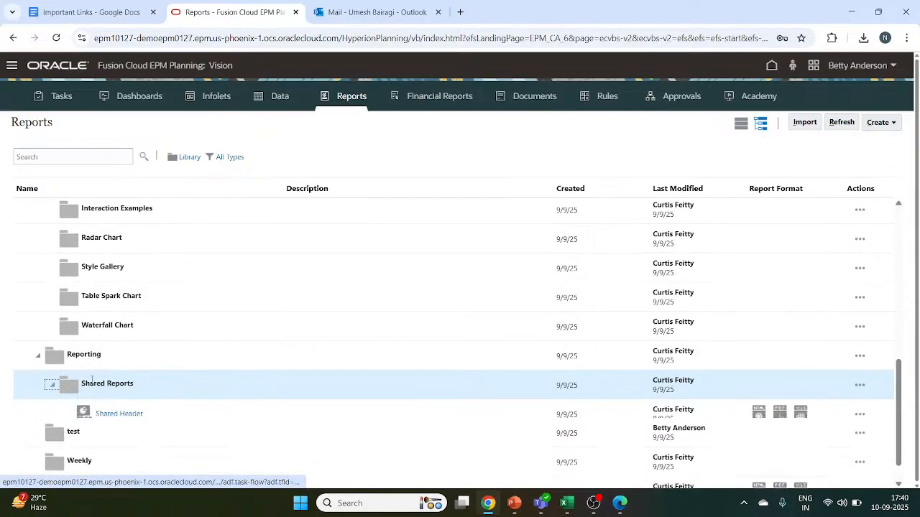
left_click(116, 415)
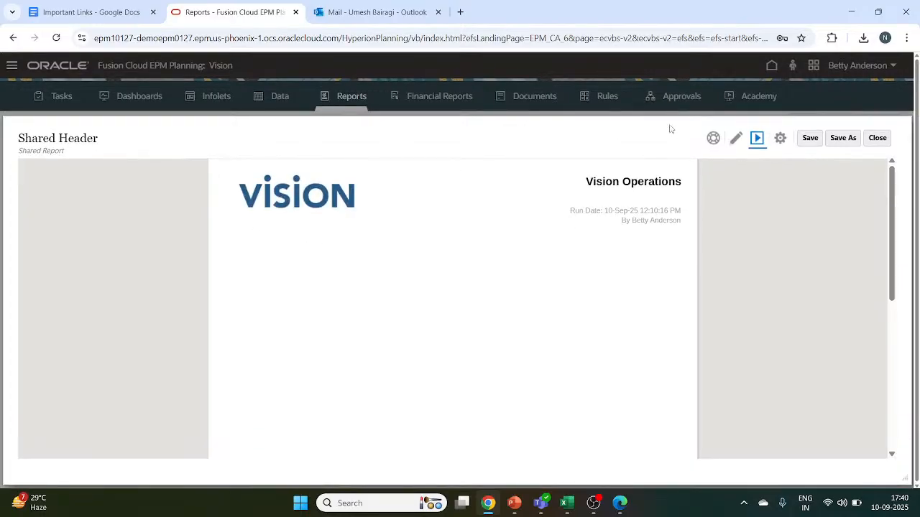
Close the Shared Header report and open the Variance Explanations report from the library
left_click(878, 138)
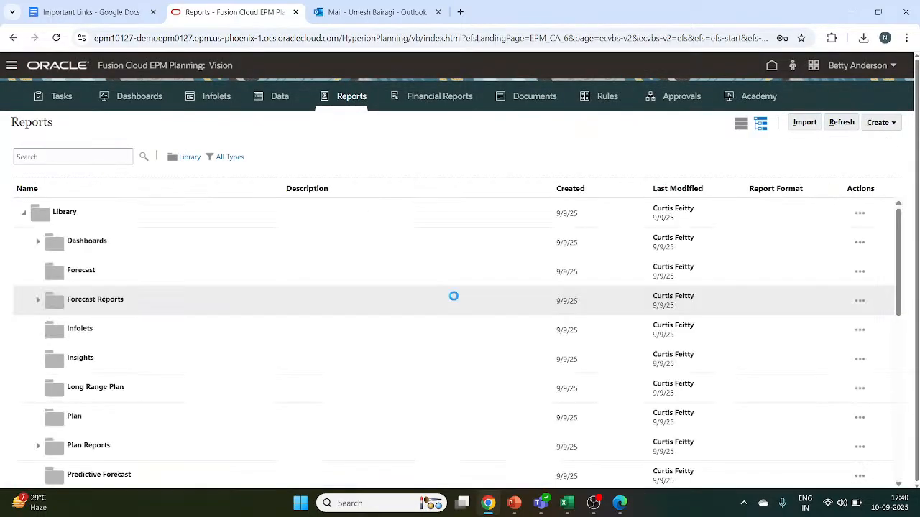
scroll(454, 300, "down", 3)
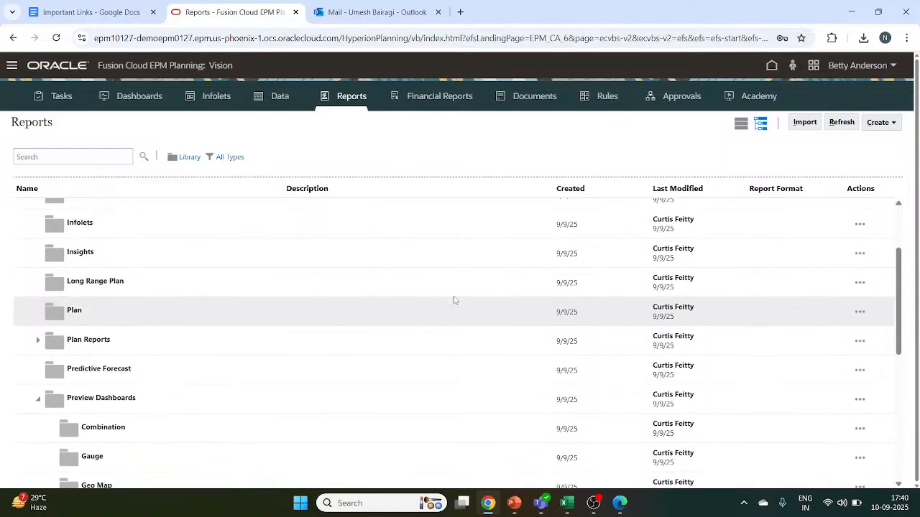
scroll(454, 301, "down", 5)
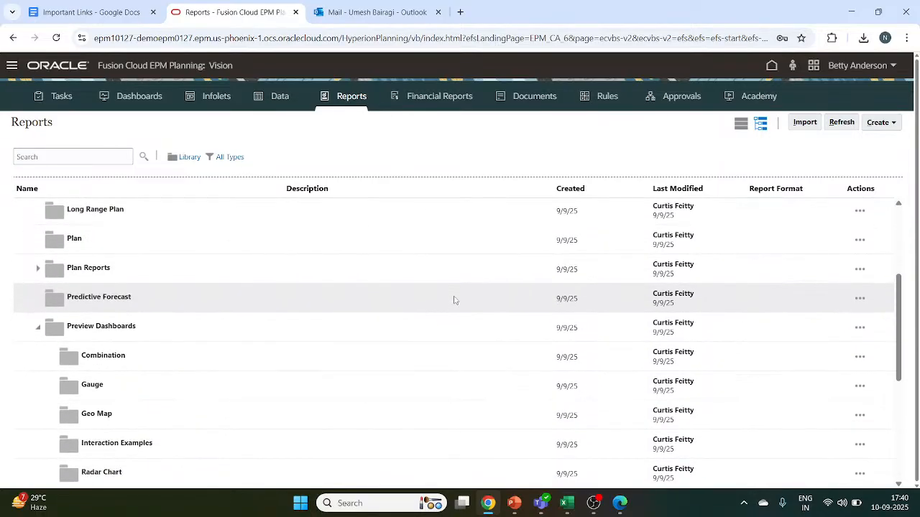
scroll(454, 301, "down", 1)
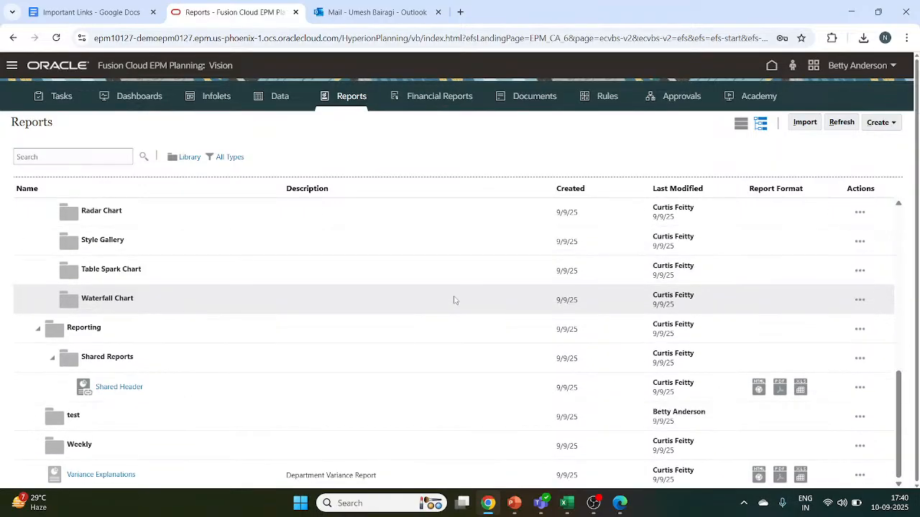
left_click(105, 477)
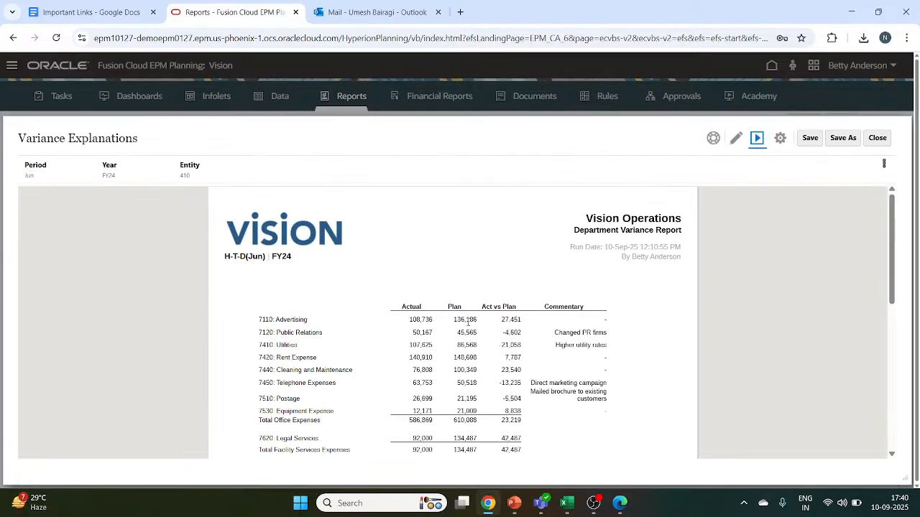
Examine the Variance Explanations report's header, expense accounts, Actual, Plan and variance figures, and commentary column
scroll(392, 289, "down", 1)
scroll(445, 252, "up", 1)
scroll(449, 297, "down", 1)
scroll(449, 297, "up", 1)
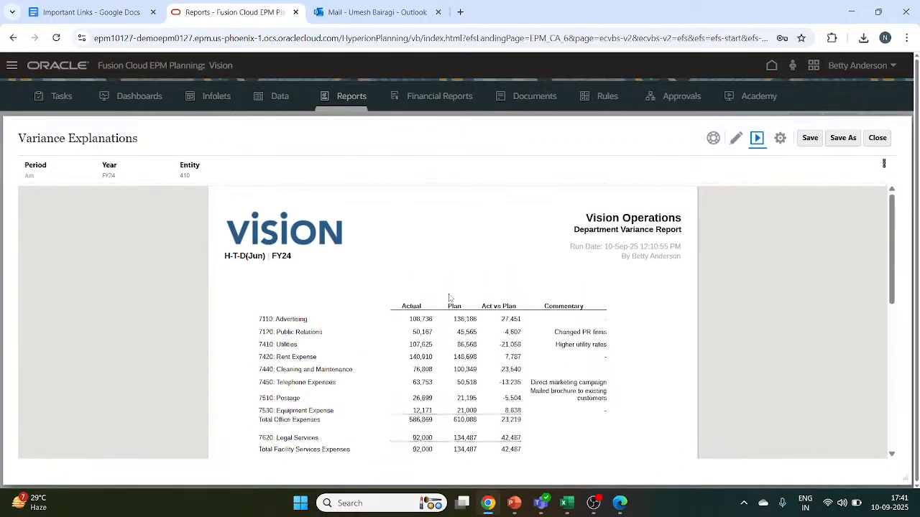
scroll(449, 297, "down", 1)
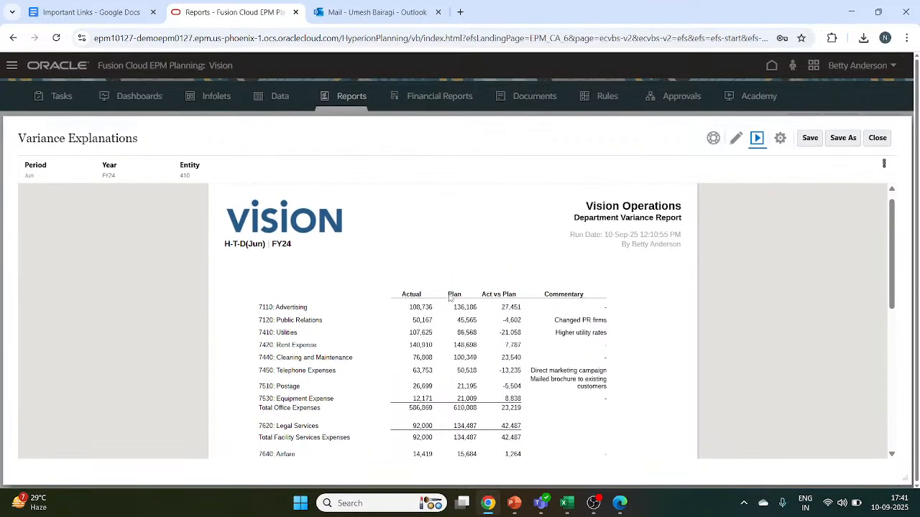
scroll(449, 297, "down", 4)
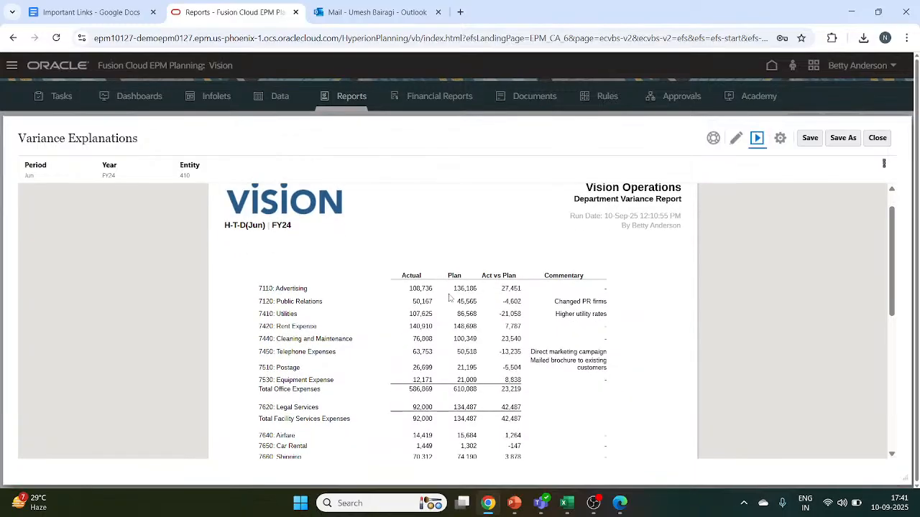
scroll(449, 297, "up", 3)
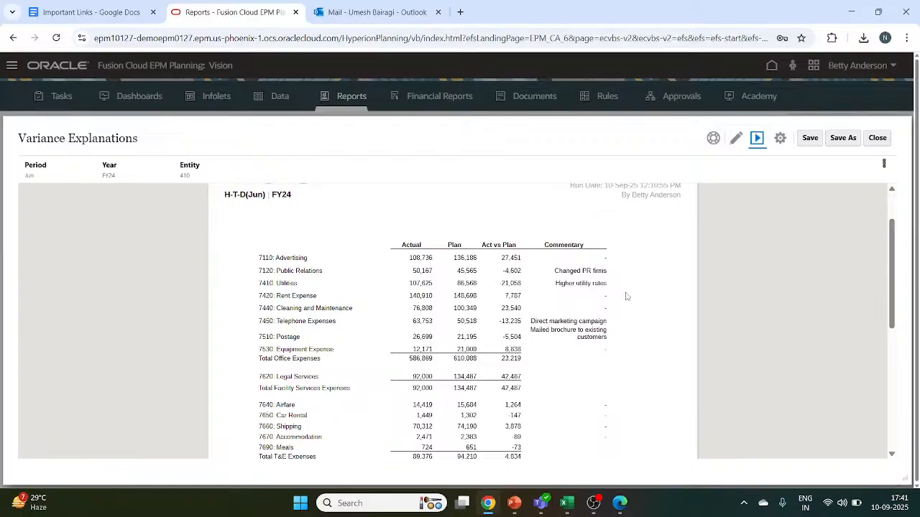
scroll(640, 292, "up", 2)
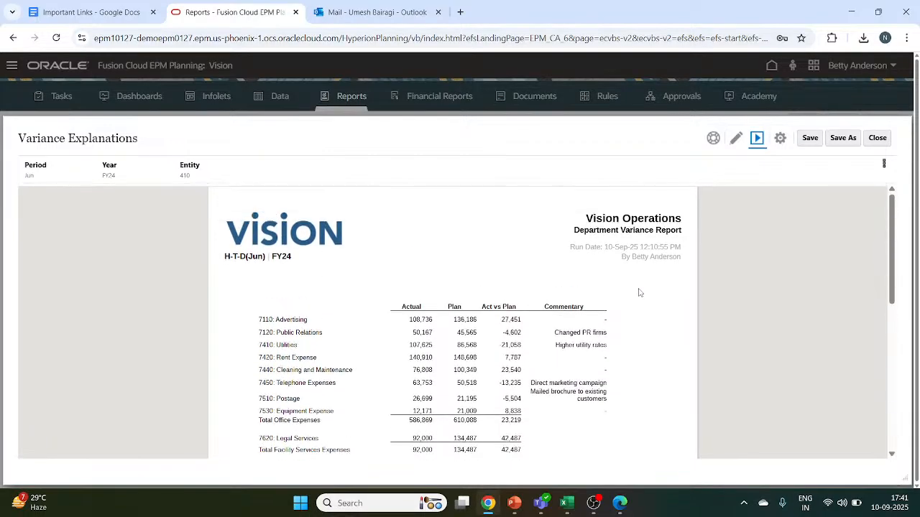
scroll(622, 308, "down", 1)
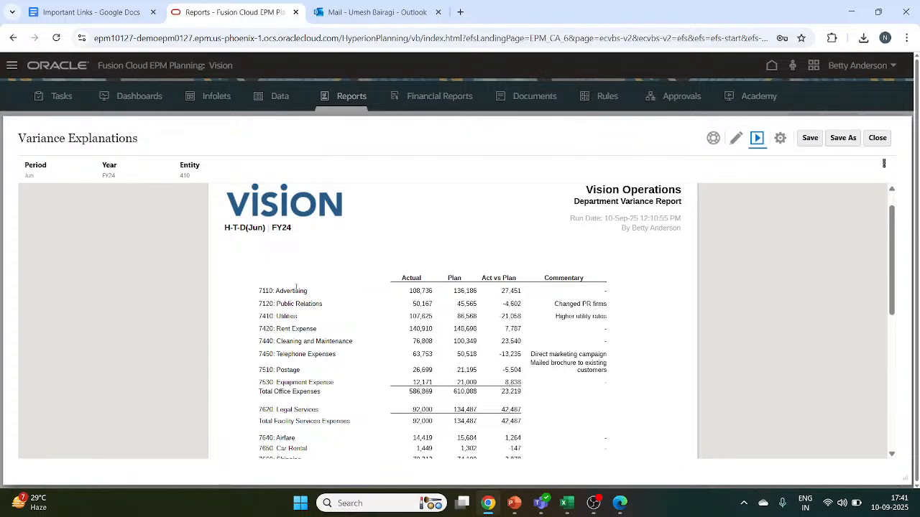
scroll(349, 291, "down", 1)
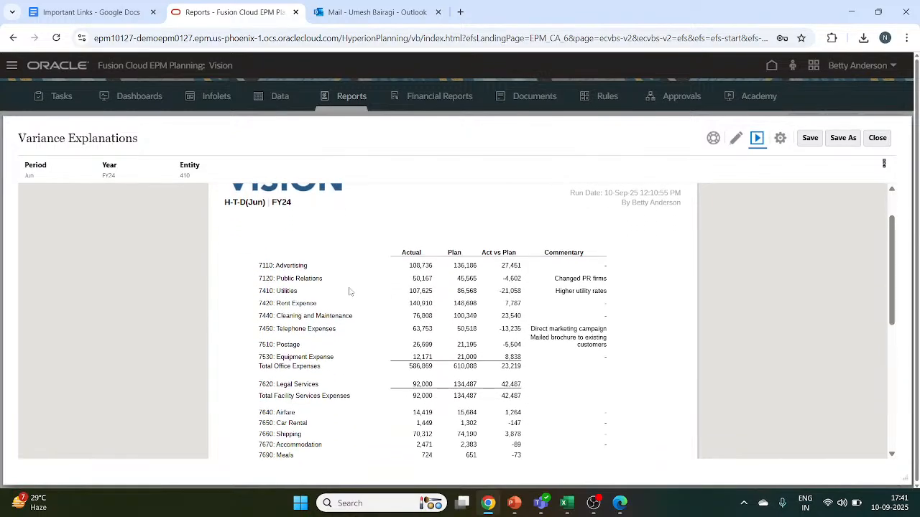
scroll(350, 291, "up", 1)
scroll(350, 291, "down", 1)
scroll(350, 291, "up", 1)
scroll(350, 291, "down", 2)
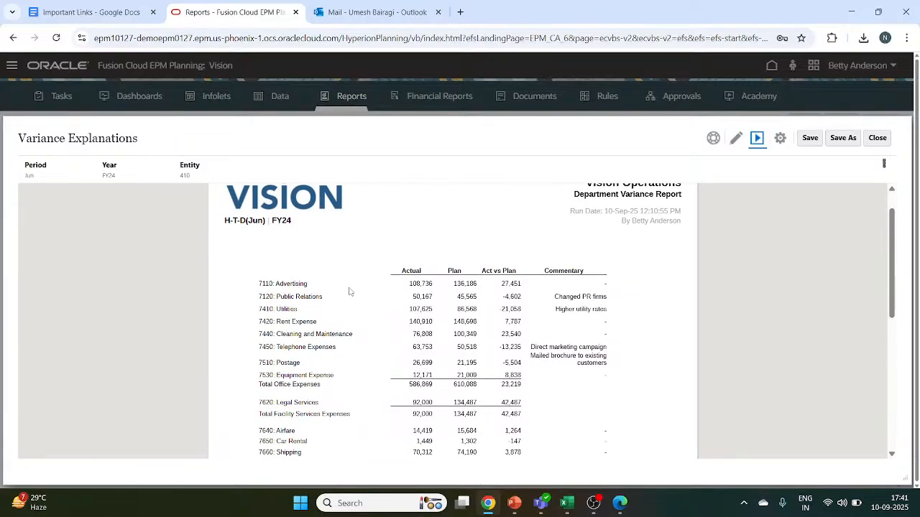
Look over the Variance Explanations report once more, close it, and return to the application's home page
scroll(350, 291, "up", 1)
scroll(350, 291, "down", 1)
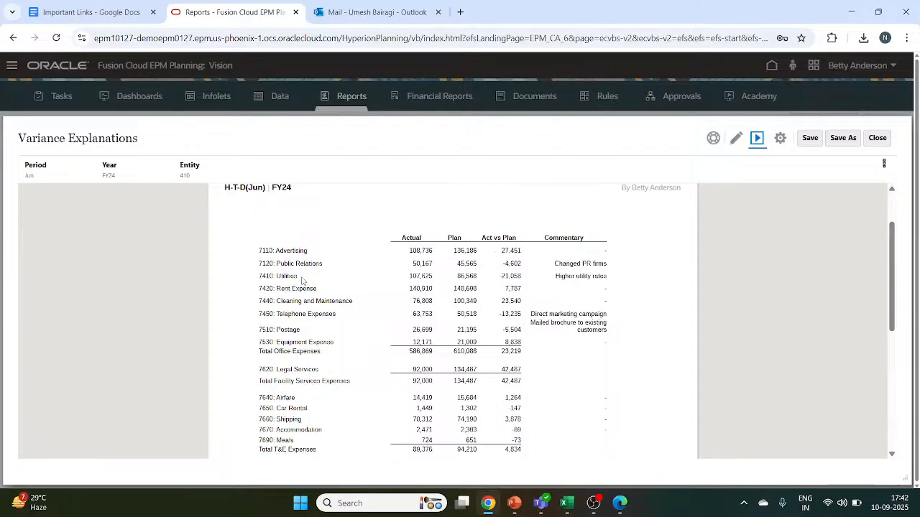
scroll(302, 281, "up", 1)
scroll(302, 281, "up", 1)
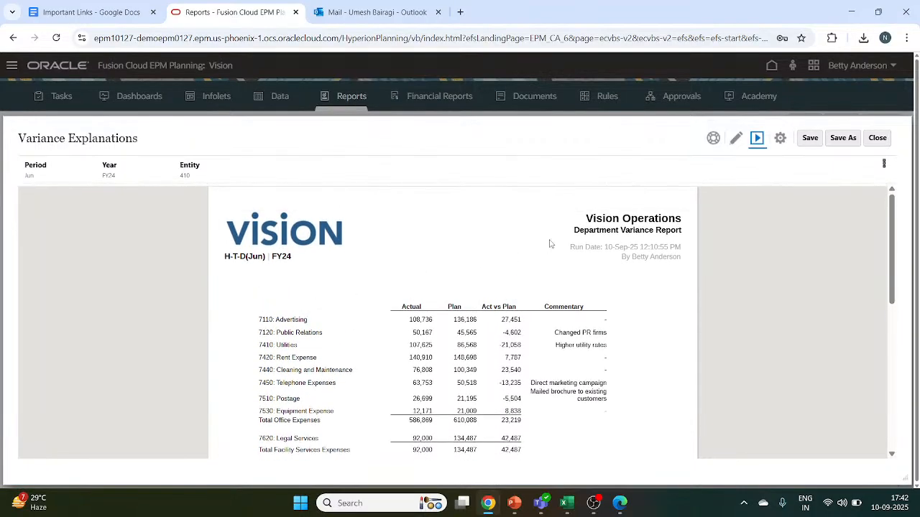
left_click(879, 139)
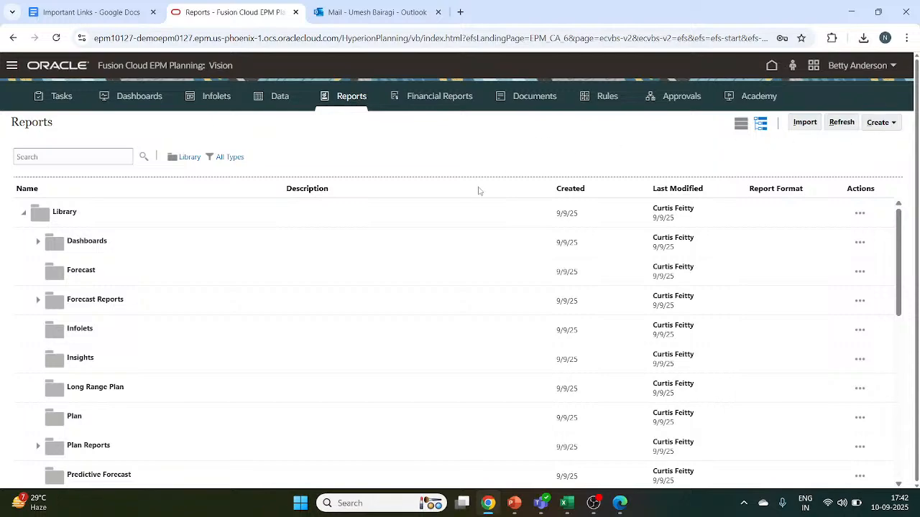
left_click_drag(478, 190, 439, 161)
left_click(310, 151)
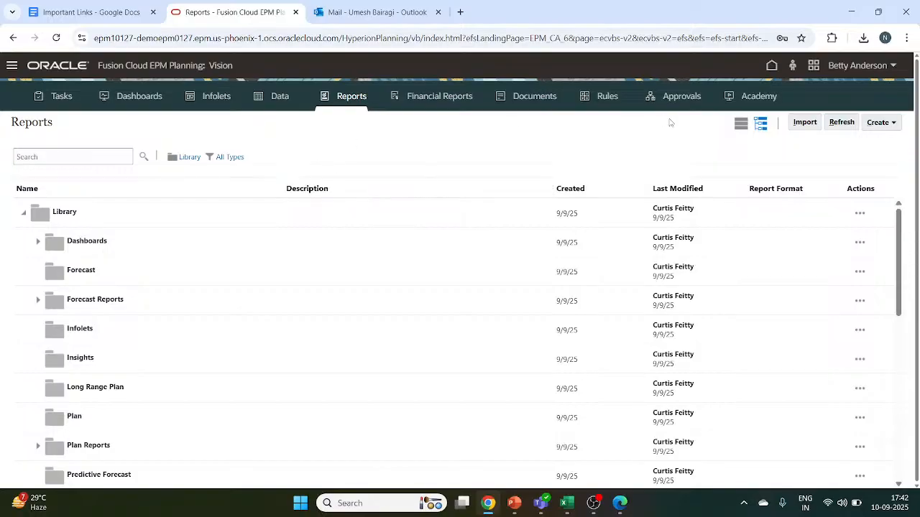
left_click(772, 66)
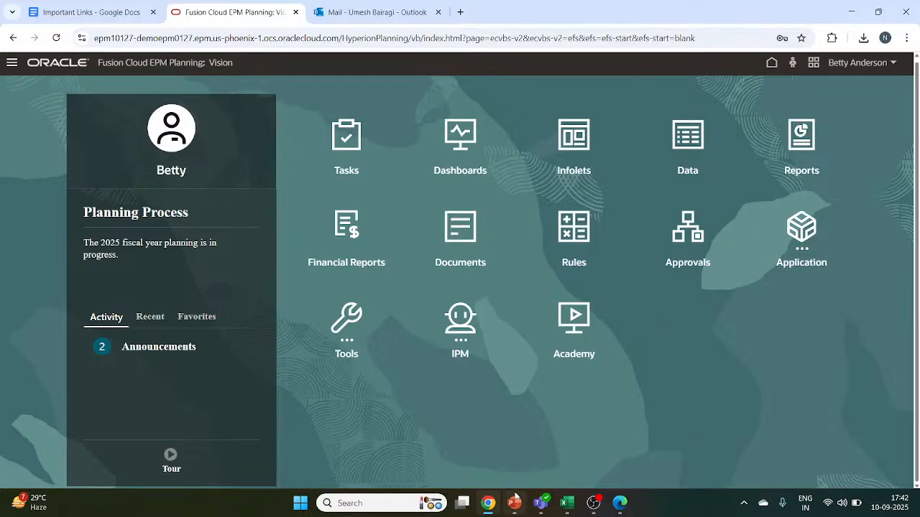
Switch to PowerPoint and bring up the open BISP Sample Template presentation
mouse_move(510, 501)
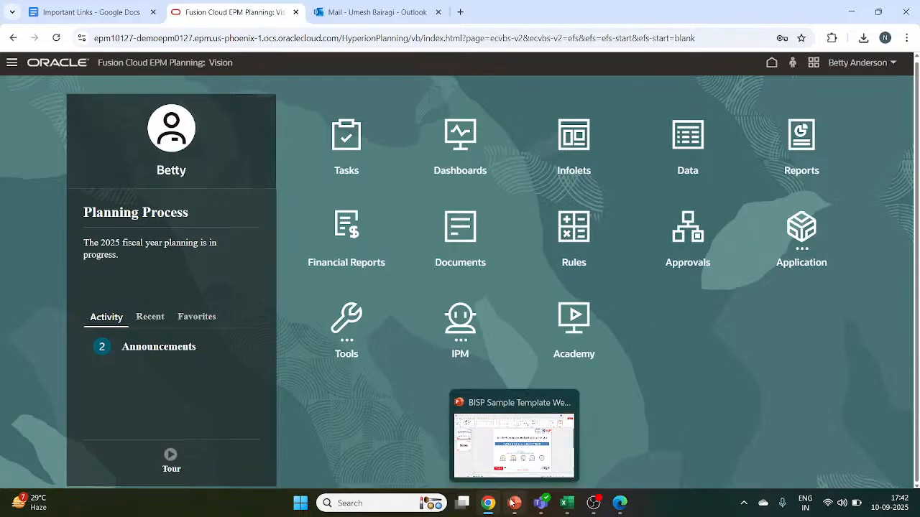
left_click(512, 458)
left_click(512, 458)
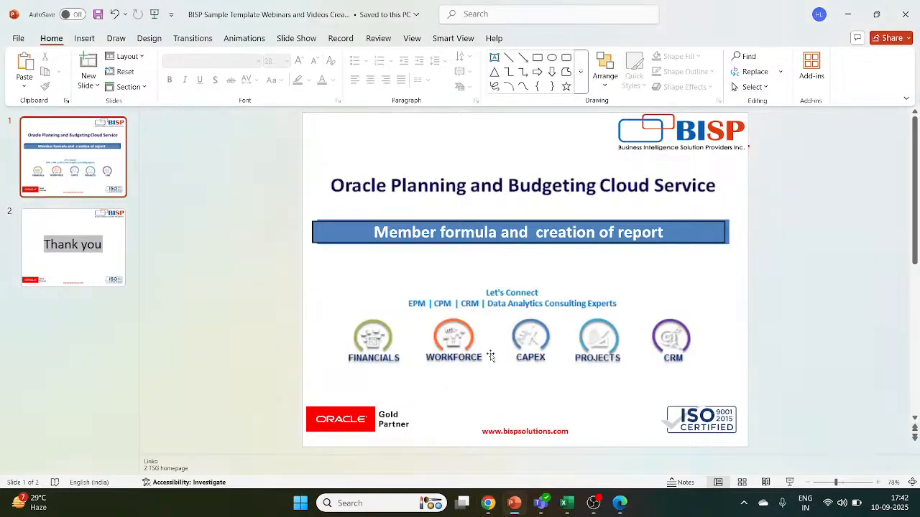